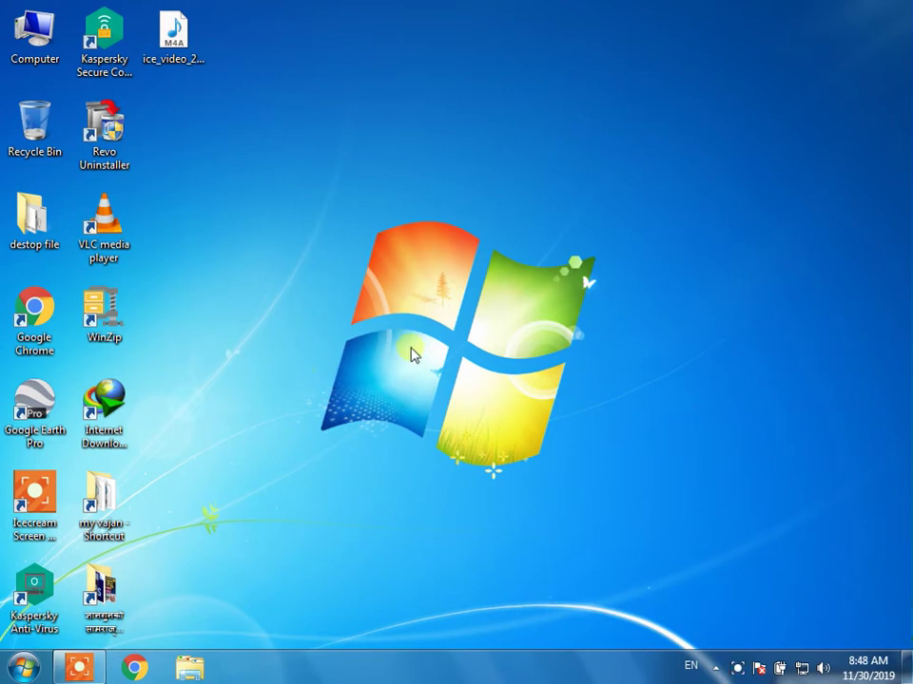
Open the computer's system properties, review the Windows edition, processor, memory and system type, and close the window.
click(34, 33)
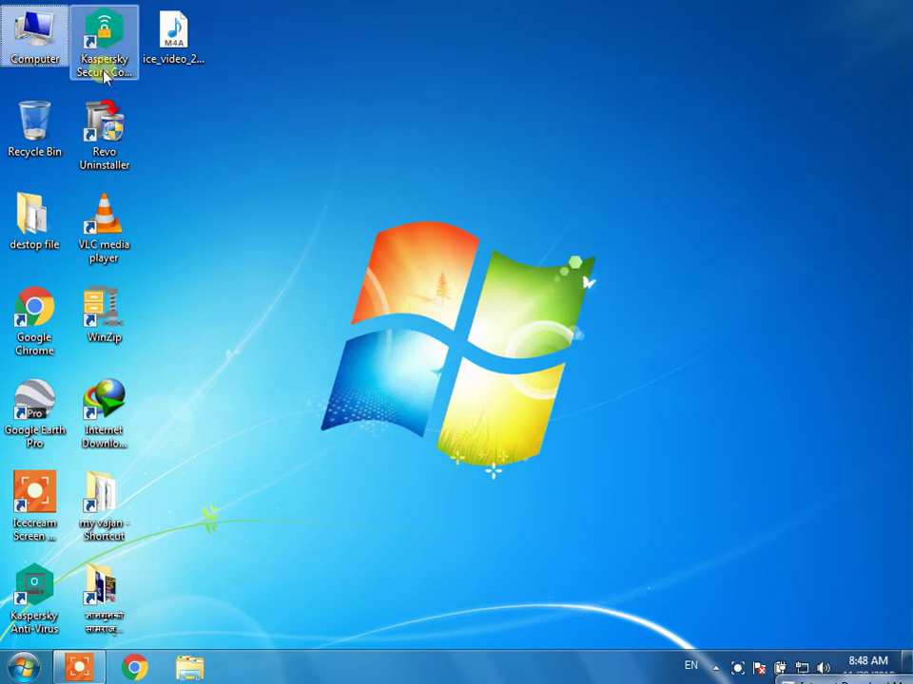
double_click(35, 38)
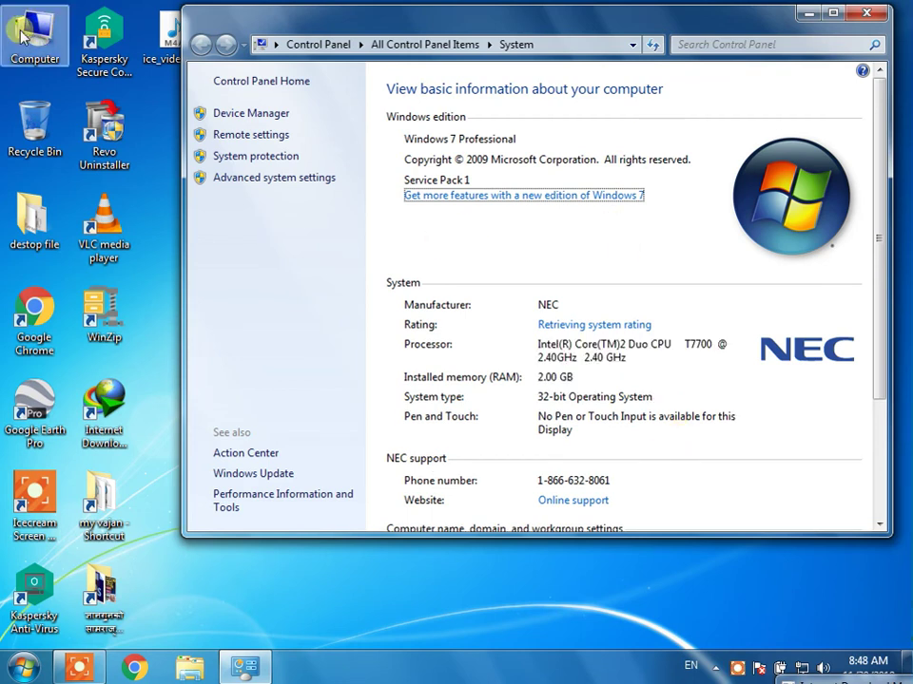
scroll(646, 347, down, 1)
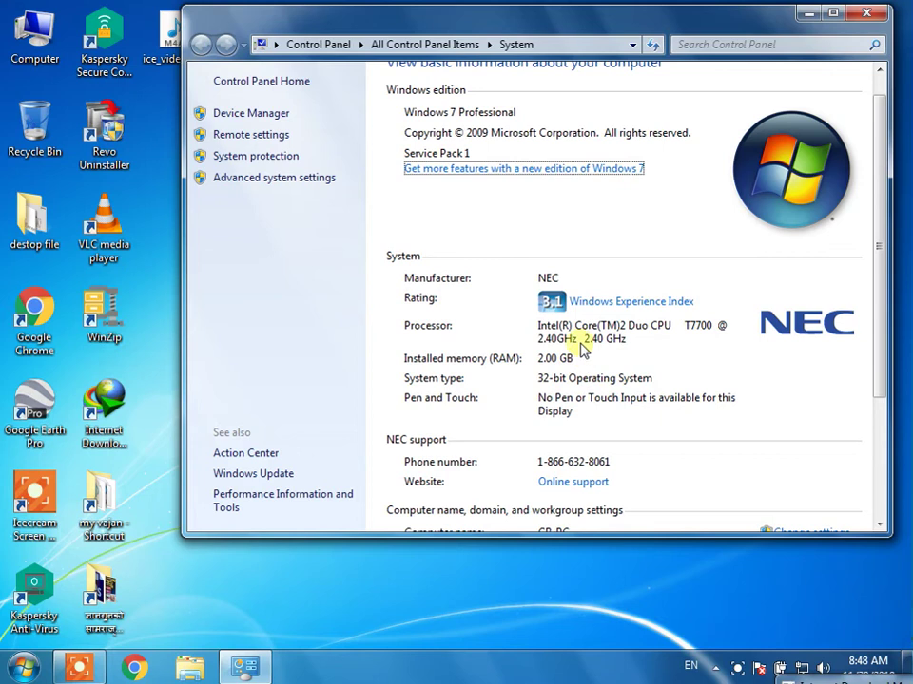
scroll(613, 385, down, 1)
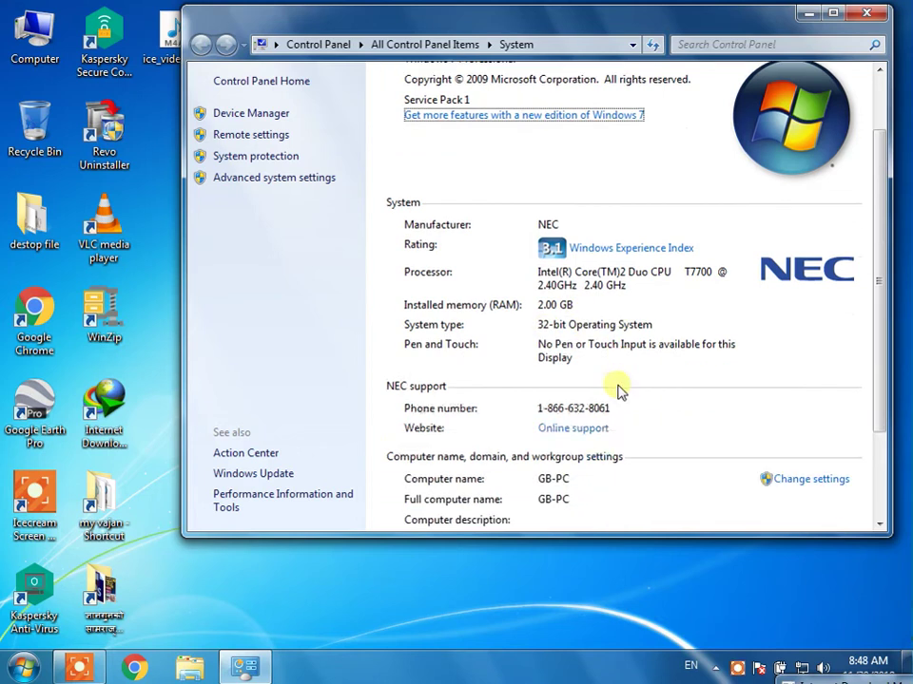
scroll(616, 386, down, 1)
scroll(616, 386, up, 1)
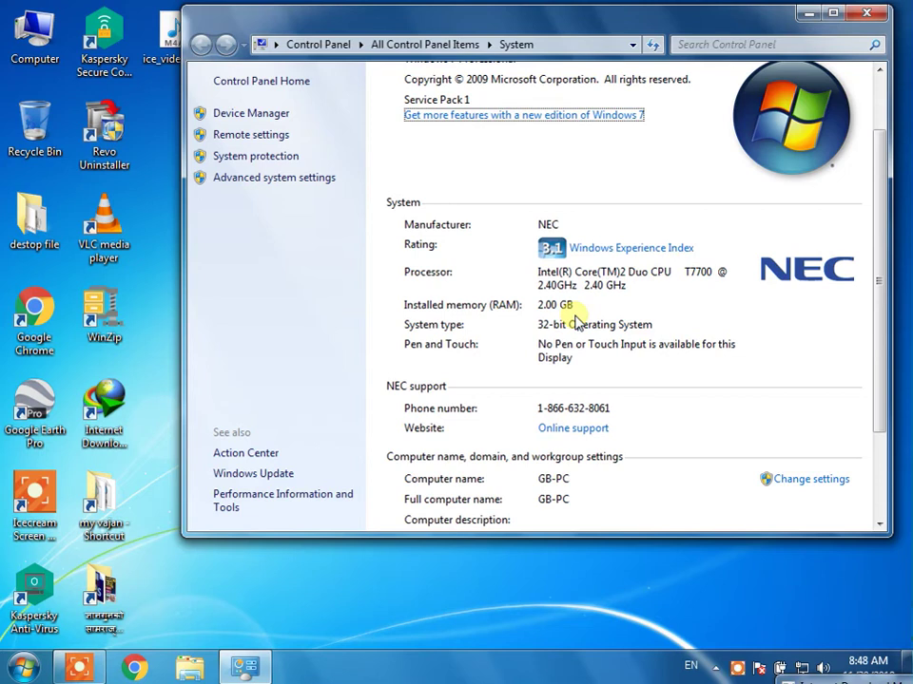
scroll(576, 322, up, 2)
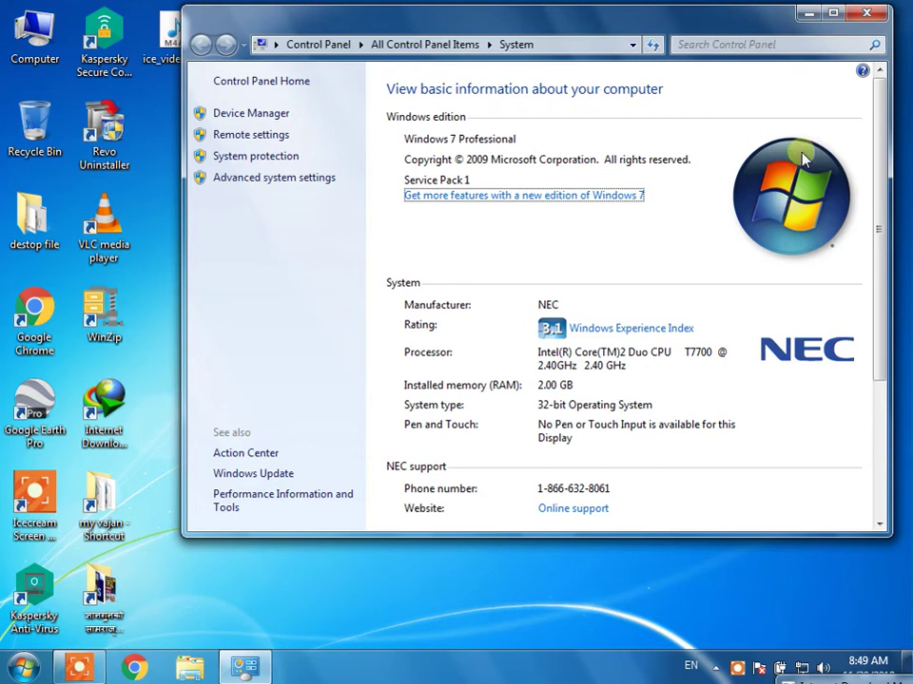
click(861, 15)
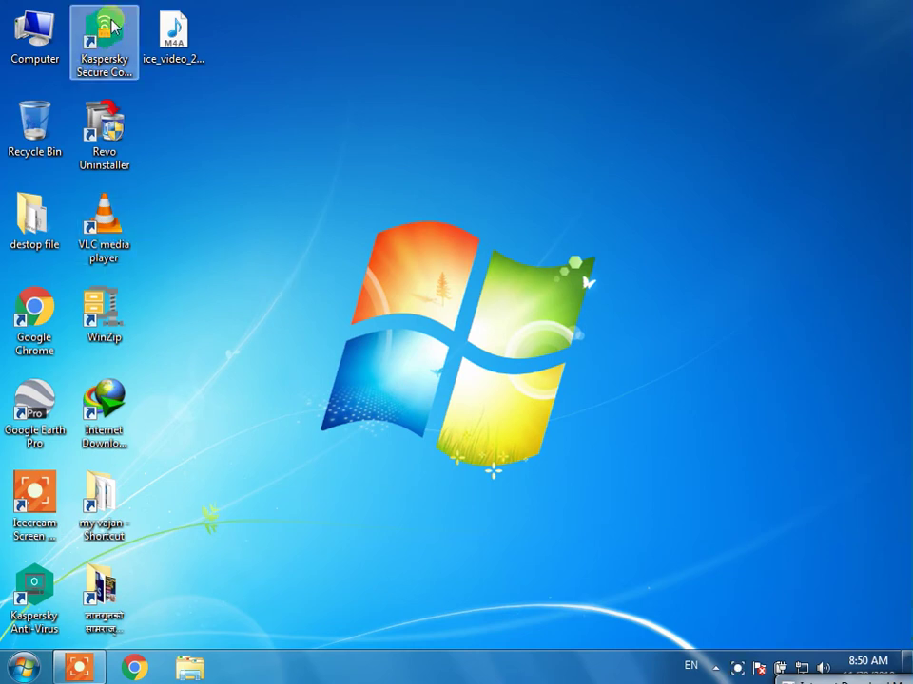
Inspect the general properties of the VLC media player desktop shortcut, including its size, and close them.
click(104, 216)
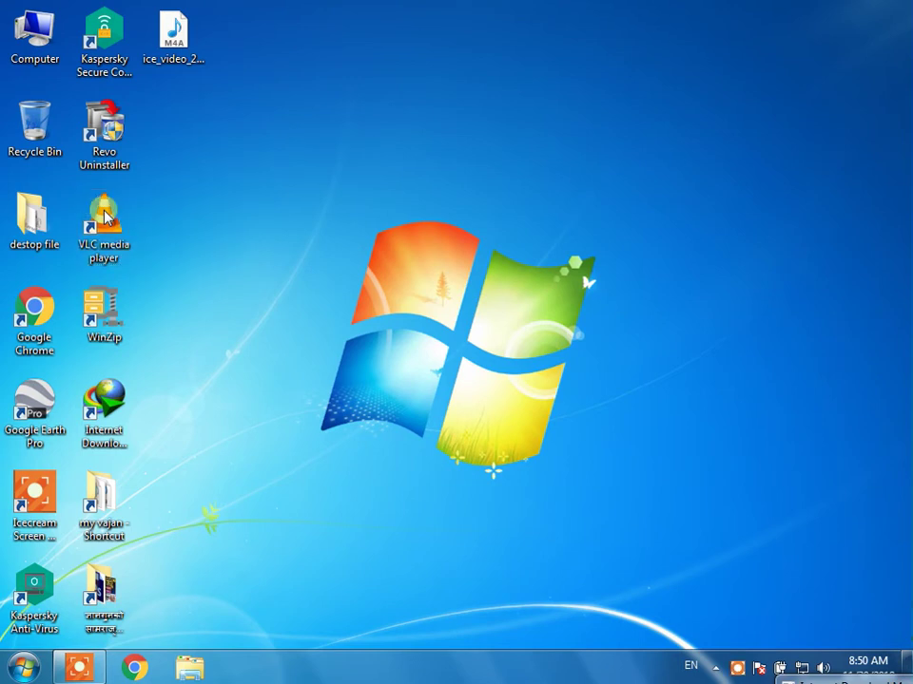
key(alt+Return)
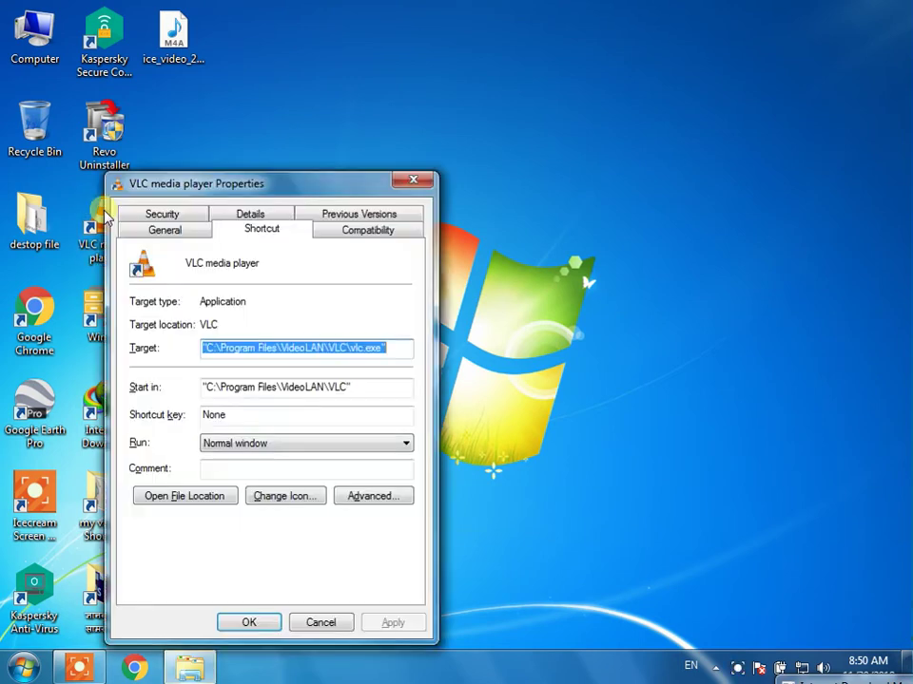
drag(282, 184, 308, 175)
click(195, 228)
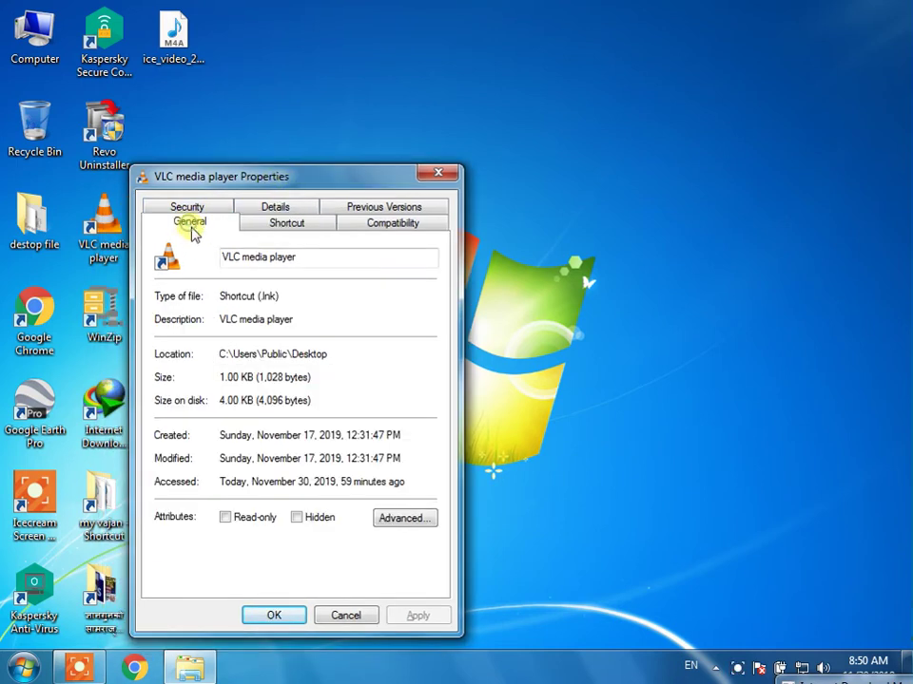
click(438, 173)
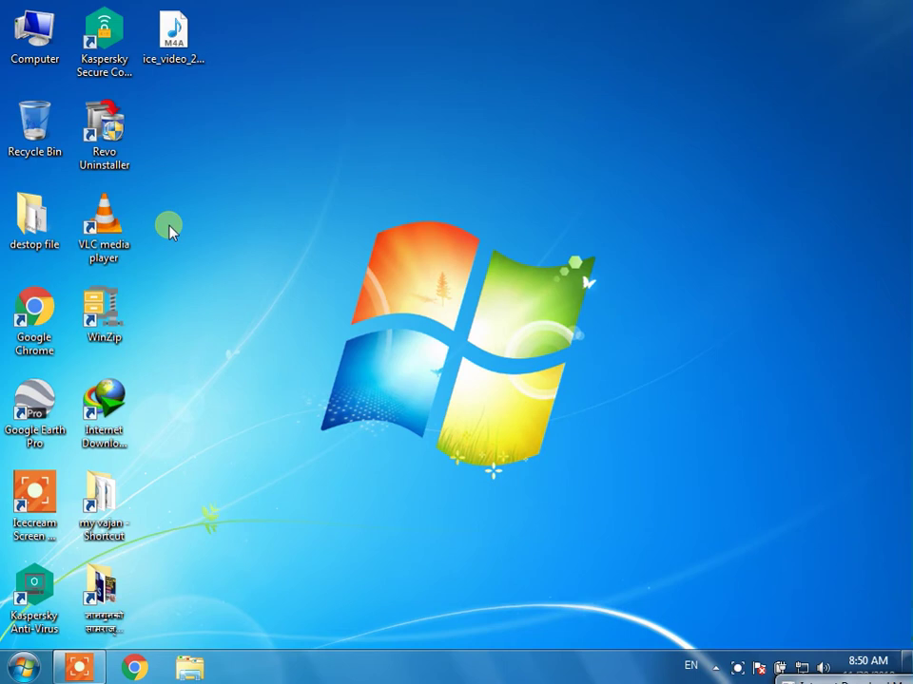
Inspect the size and contents in the properties of the "destop file" desktop folder and close them.
click(21, 222)
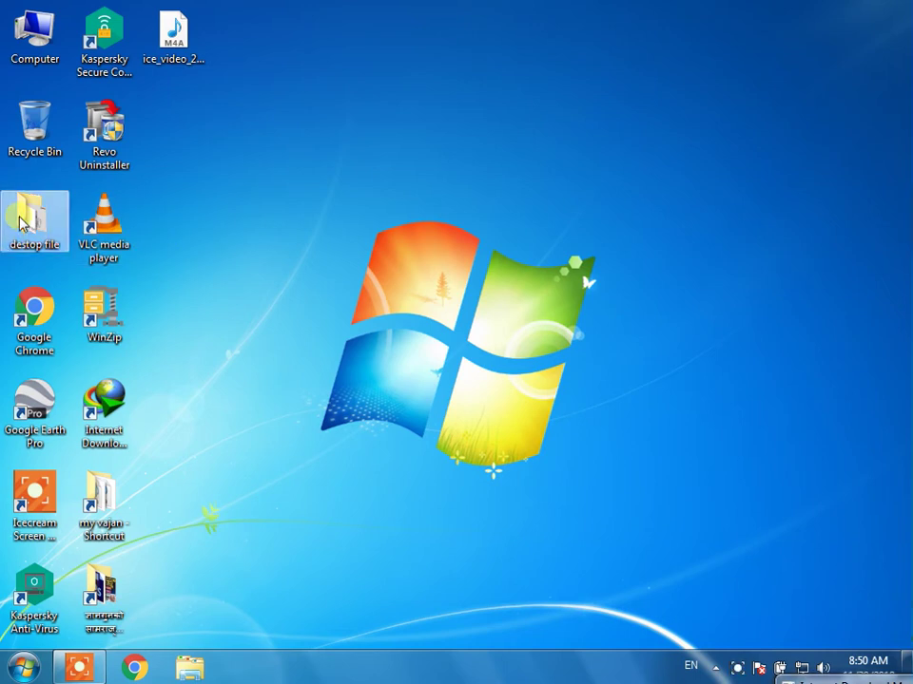
key(alt+Return)
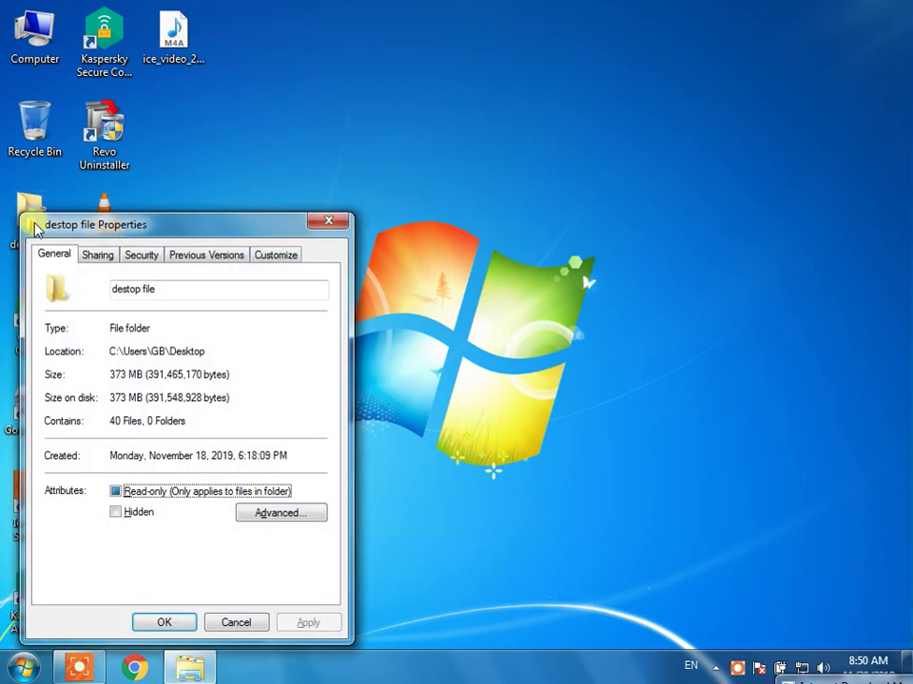
drag(141, 225, 389, 170)
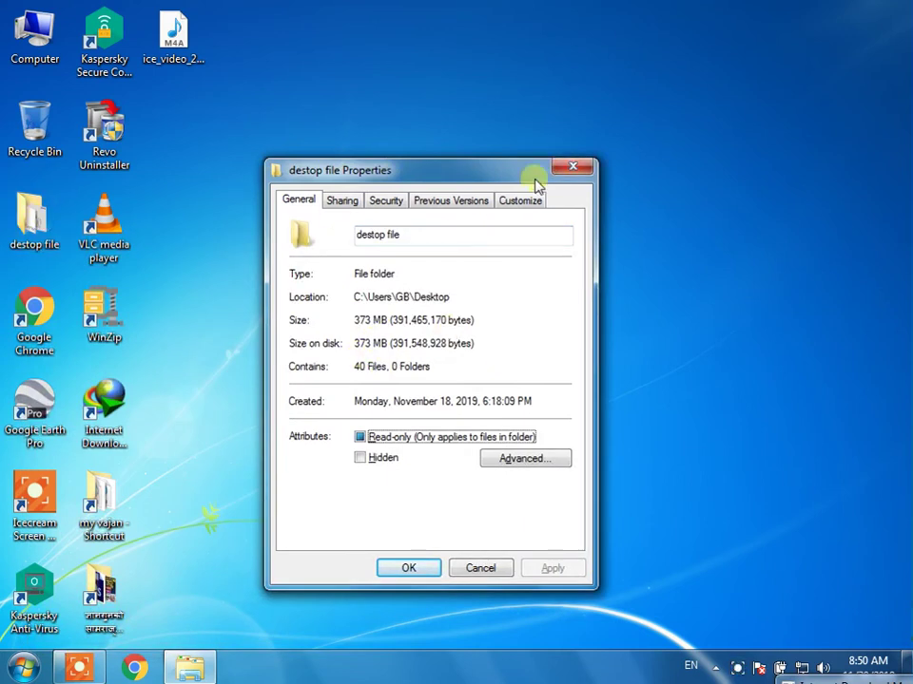
click(568, 168)
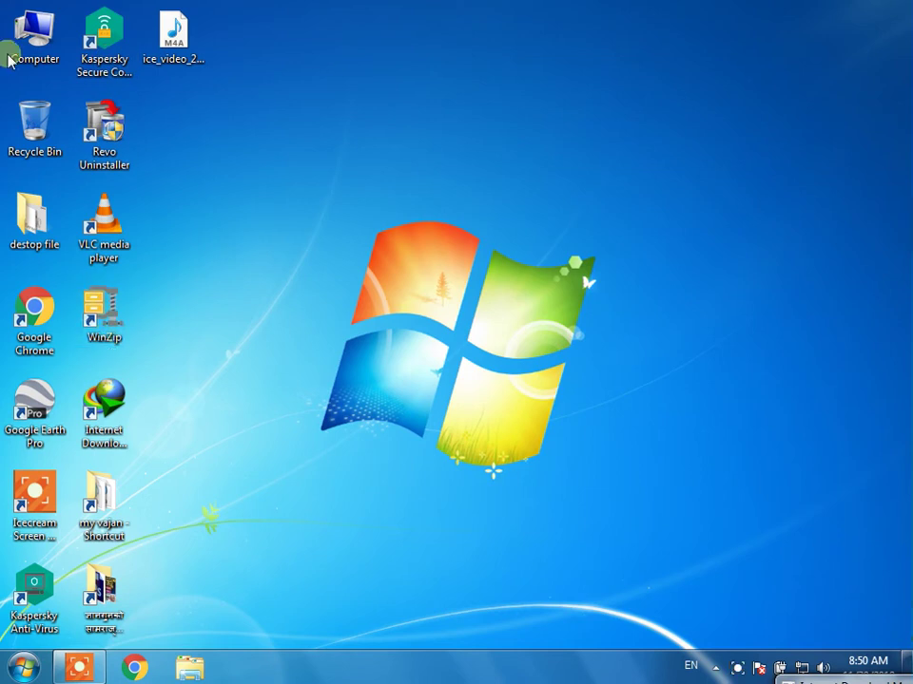
Check the folder location behind the "my vajan" desktop shortcut, and refresh the desktop.
double_click(93, 497)
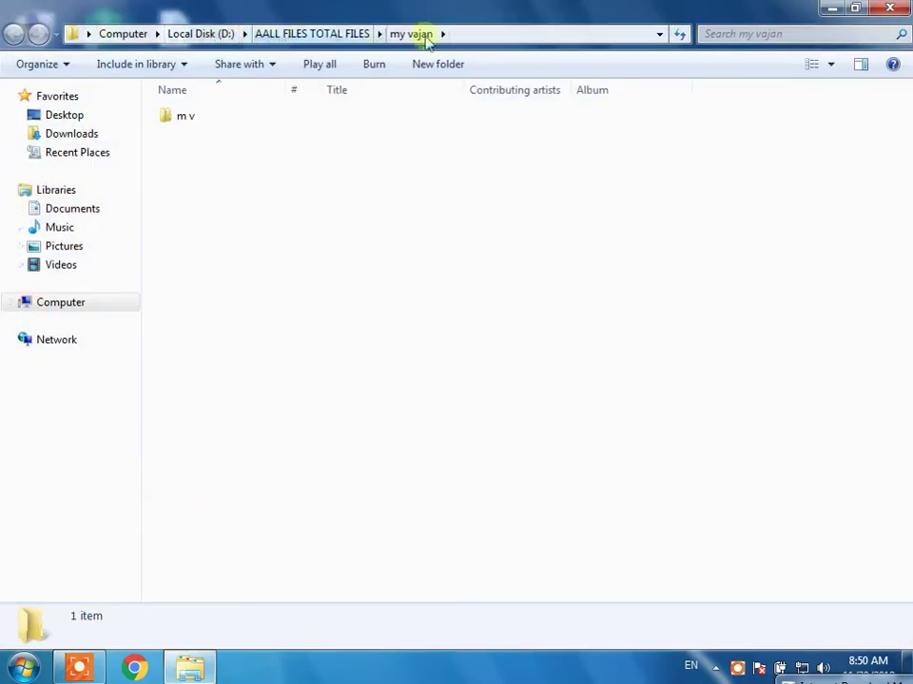
double_click(242, 122)
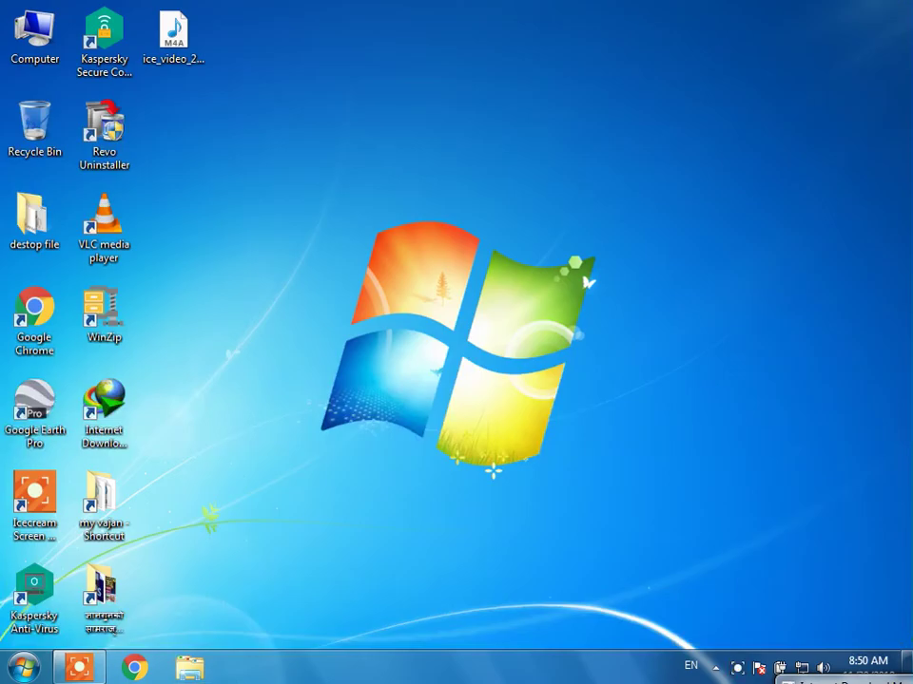
right_click(422, 99)
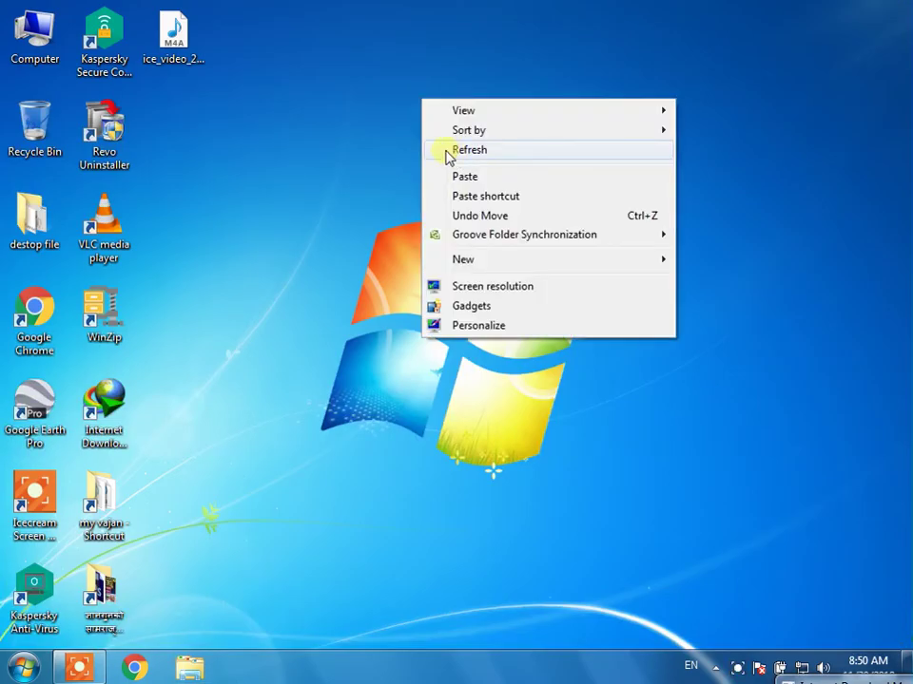
click(444, 152)
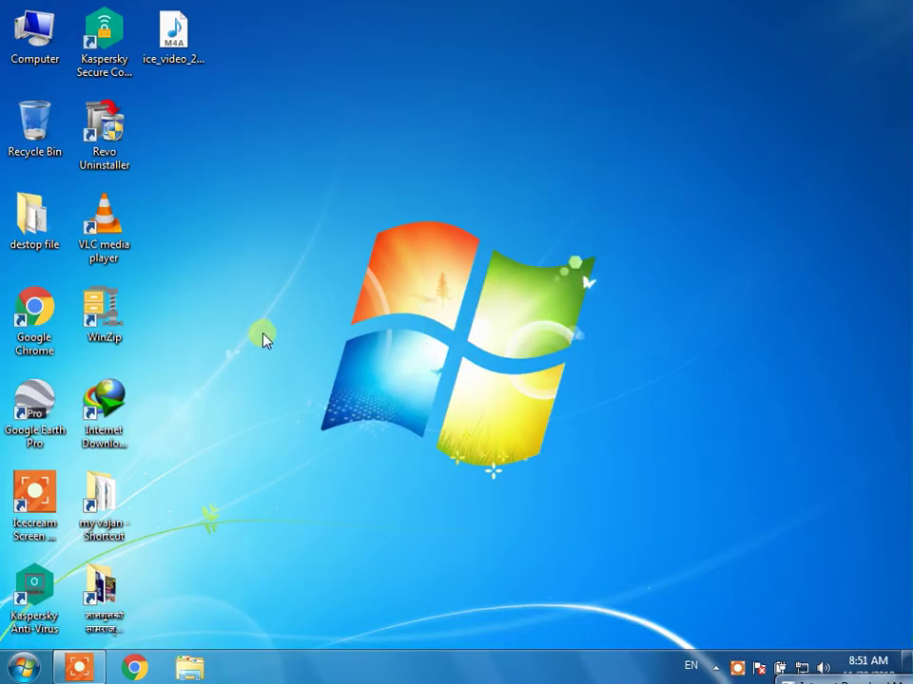
Create a desktop shortcut to the "for youtube tumbline" folder on Local Disk (E:) and test that it opens.
double_click(35, 57)
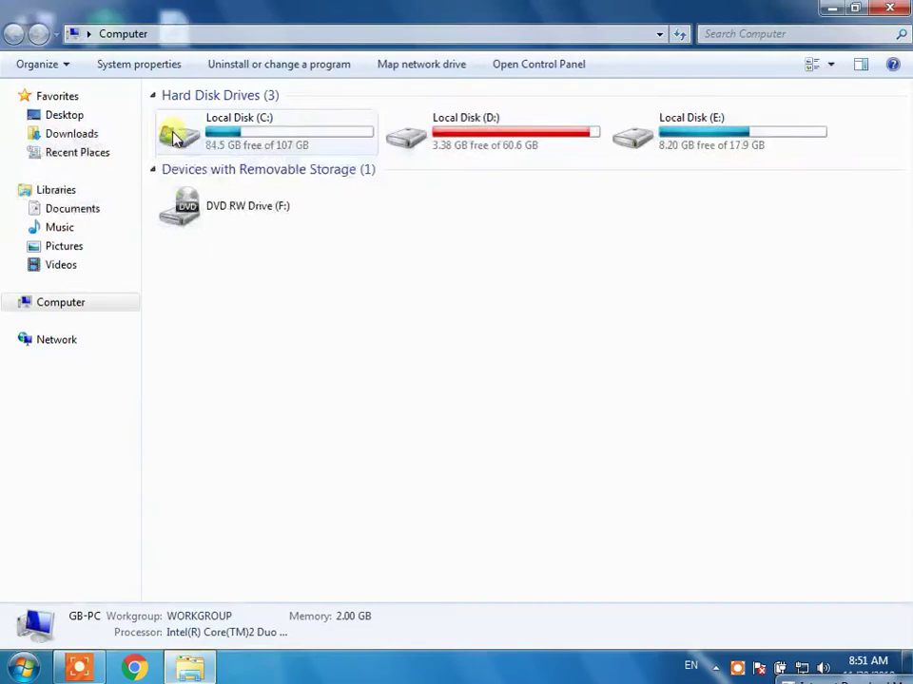
double_click(694, 152)
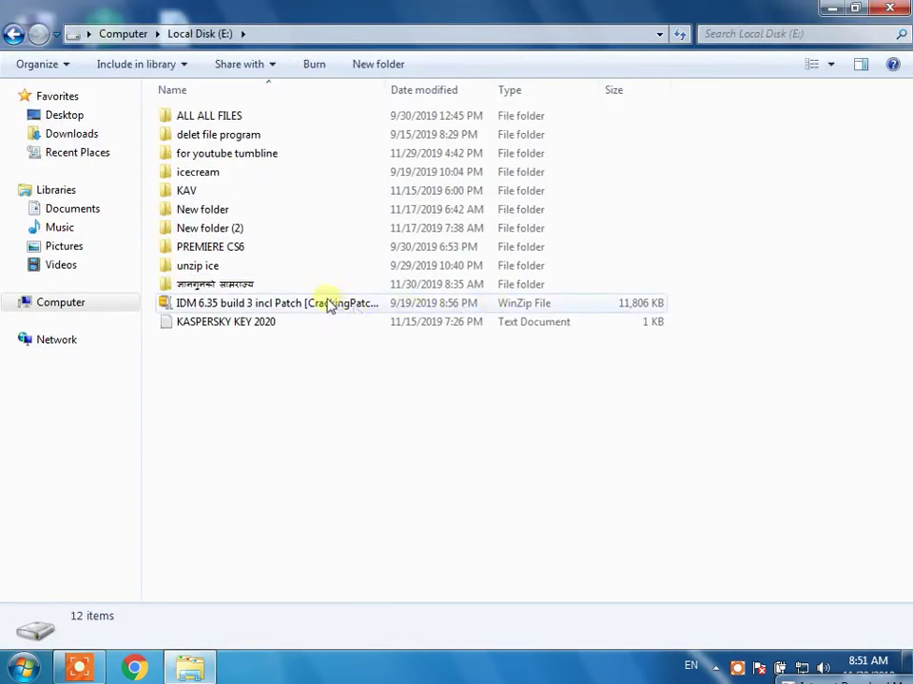
click(241, 156)
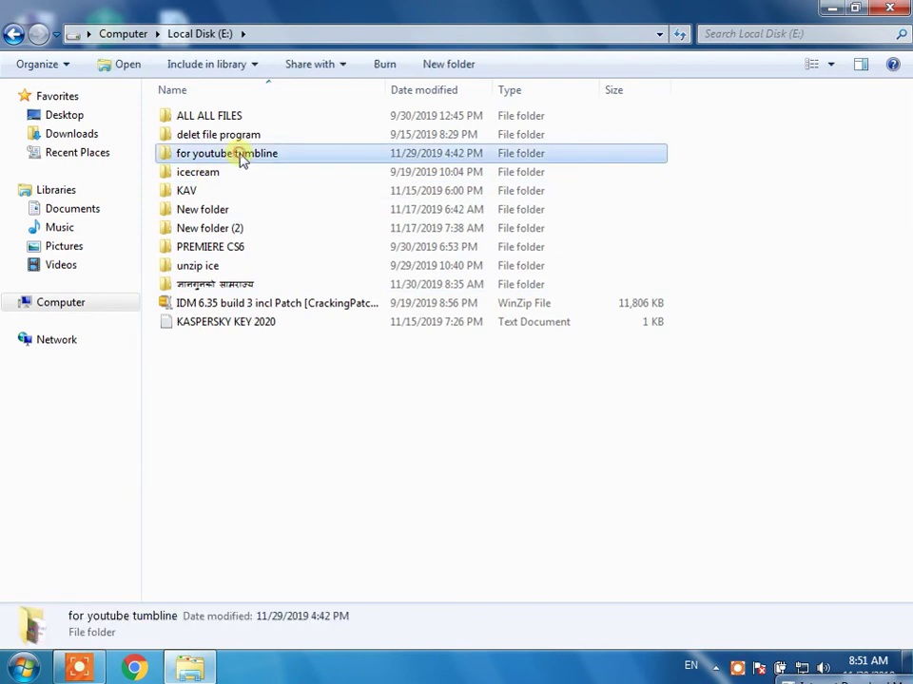
right_click(242, 156)
mouse_move(369, 478)
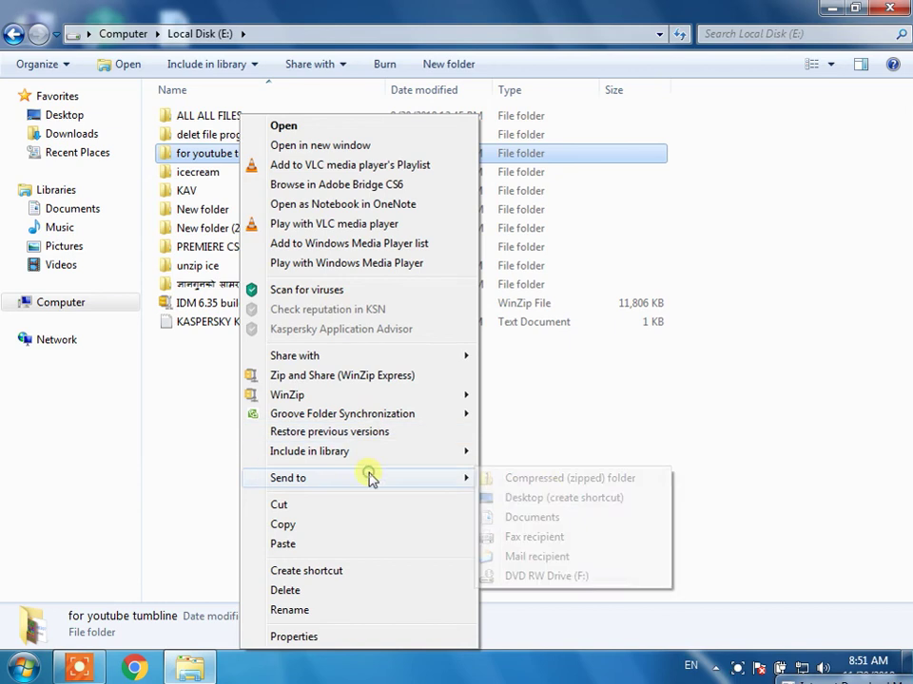
click(551, 503)
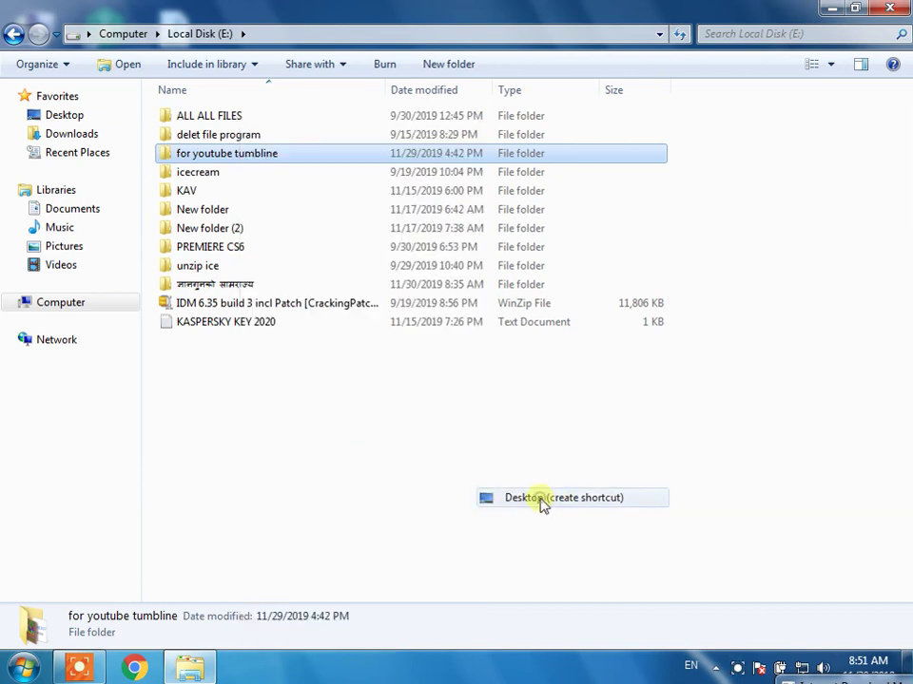
click(831, 7)
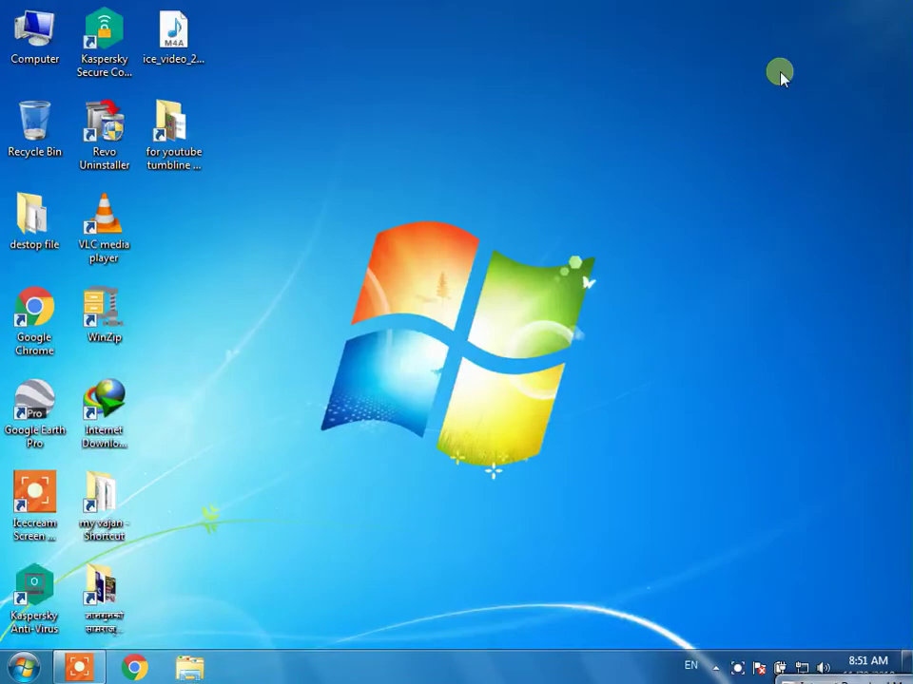
double_click(163, 136)
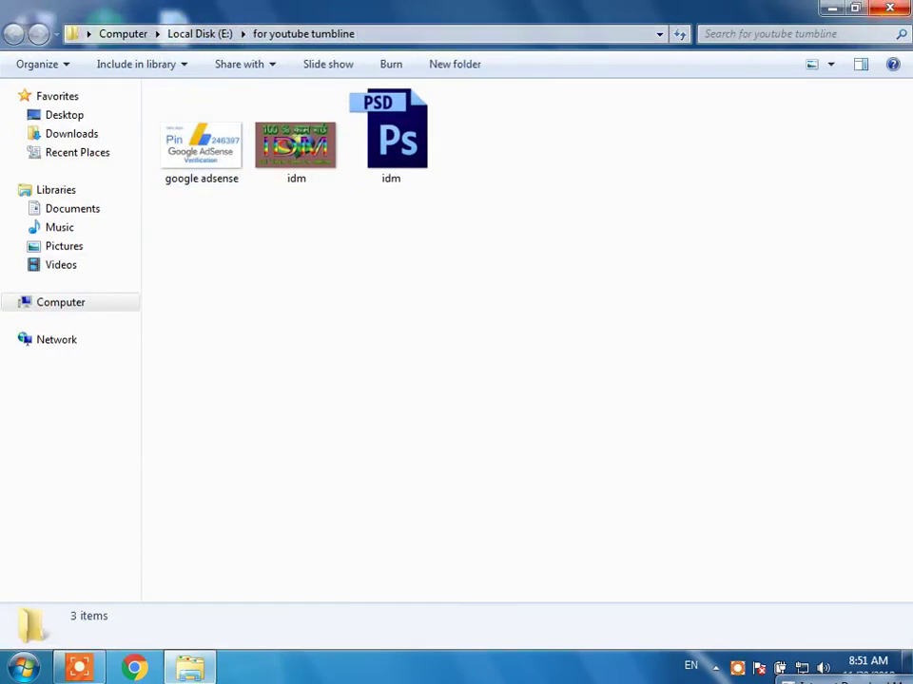
click(889, 9)
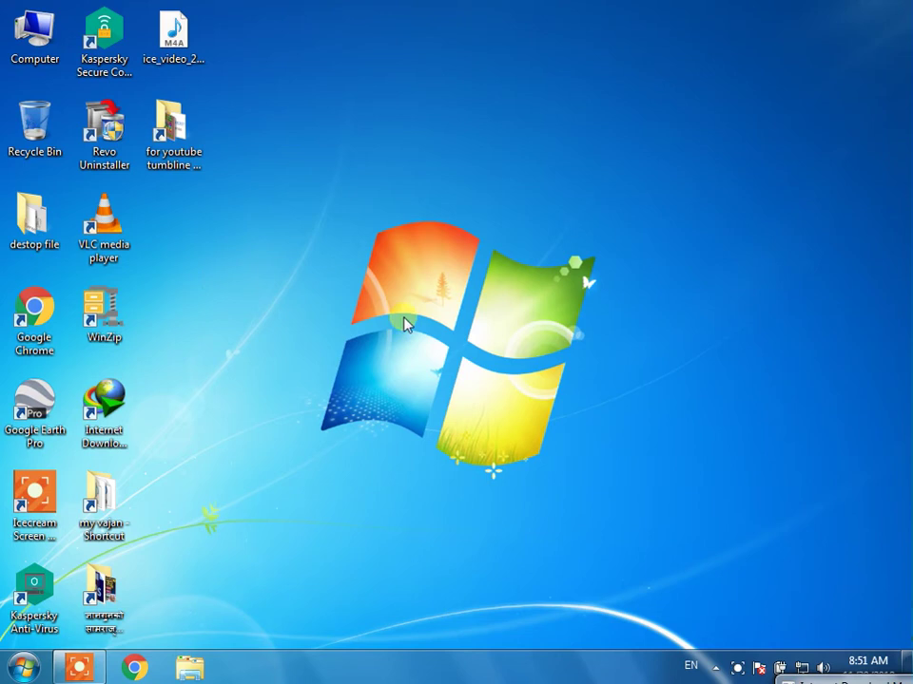
Open the user's temporary files folder by running %temp%.
key(super+r)
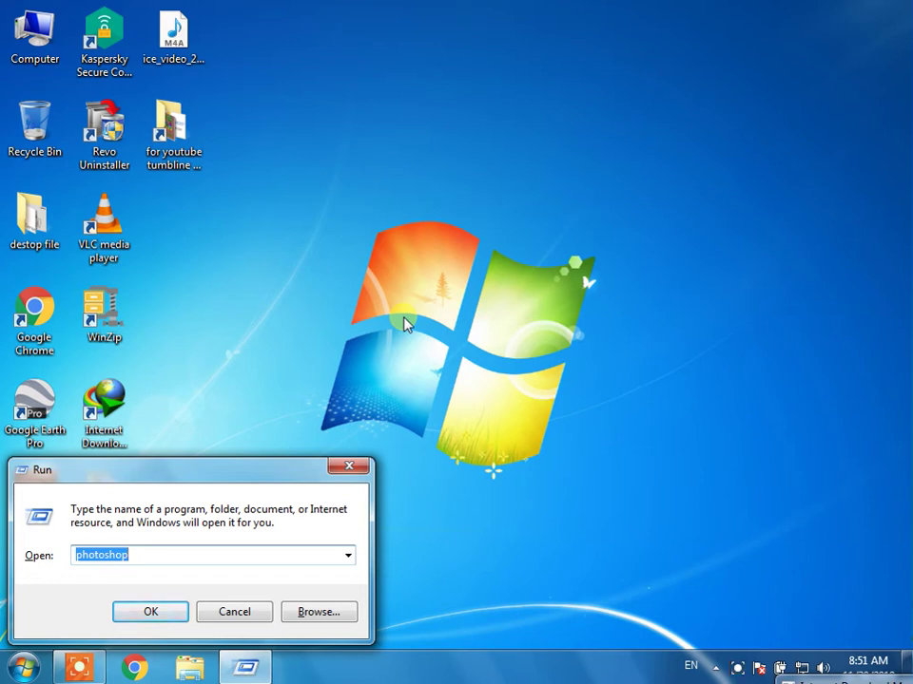
text(%temp)
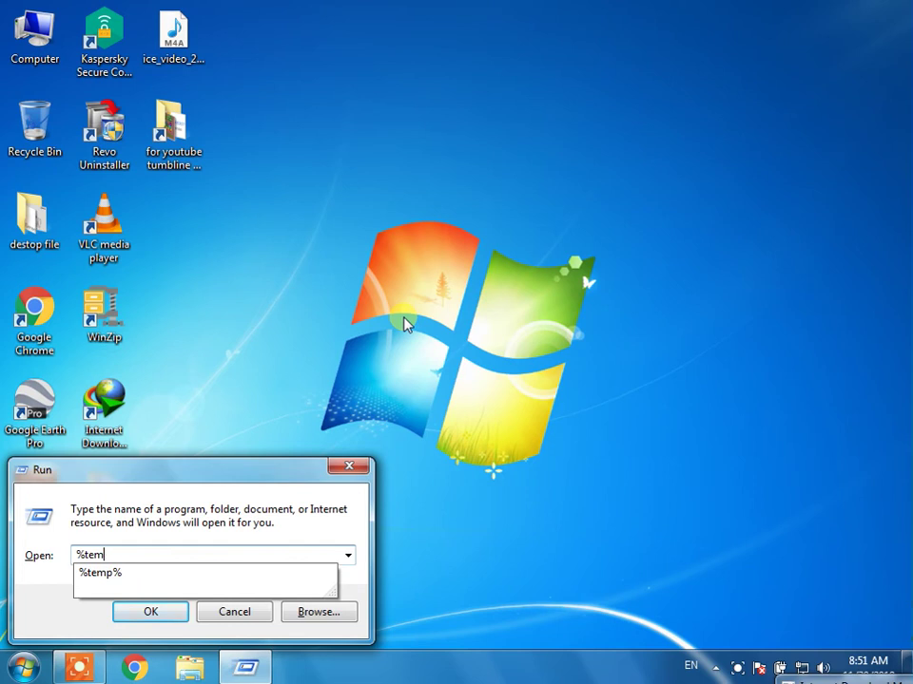
text(%)
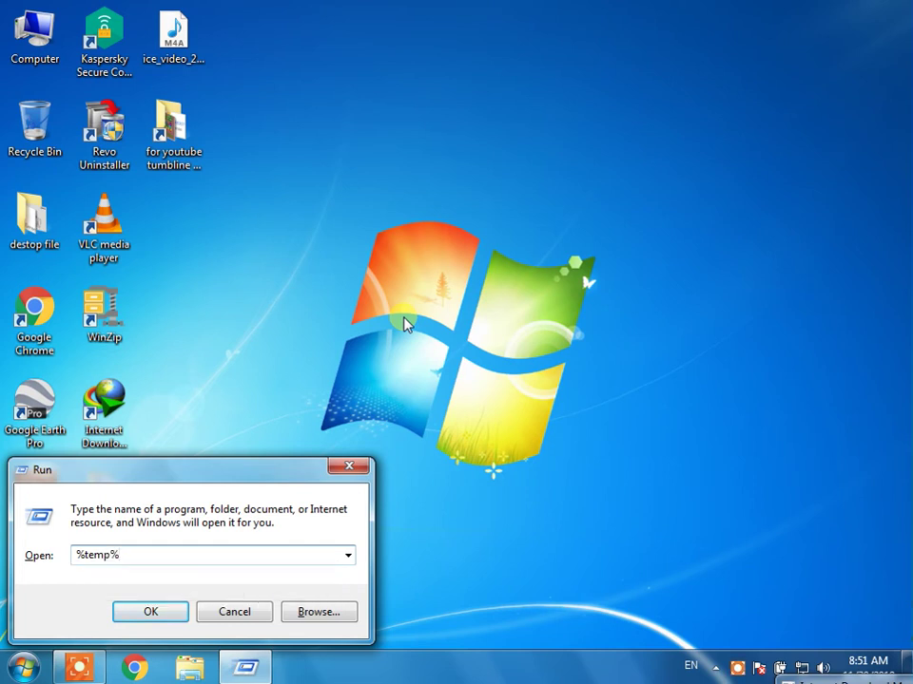
key(Return)
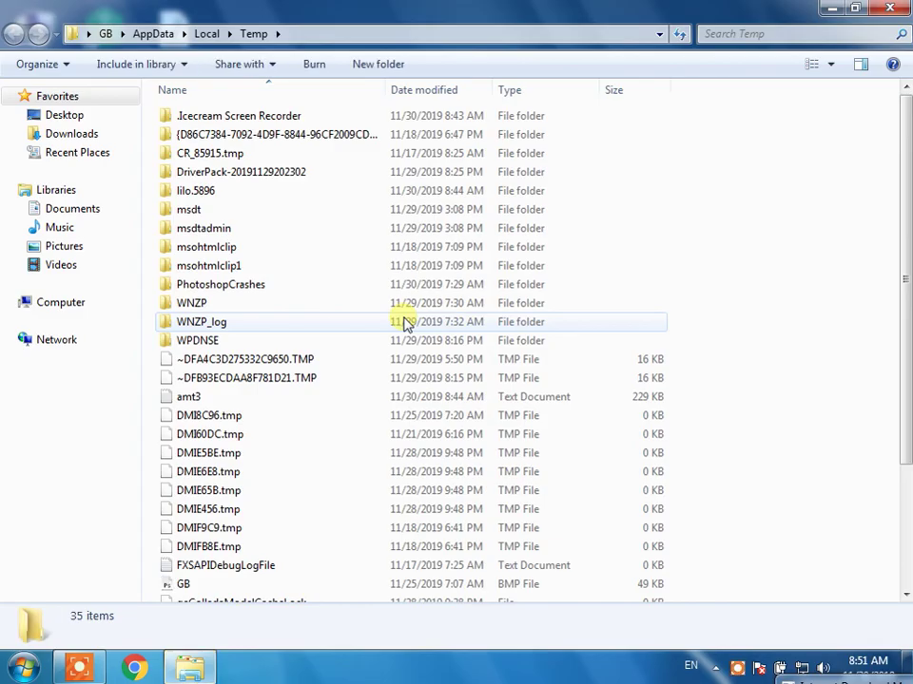
Look through the Temp folder and move all of its items to the Recycle Bin.
scroll(428, 298, down, 3)
scroll(448, 297, up, 3)
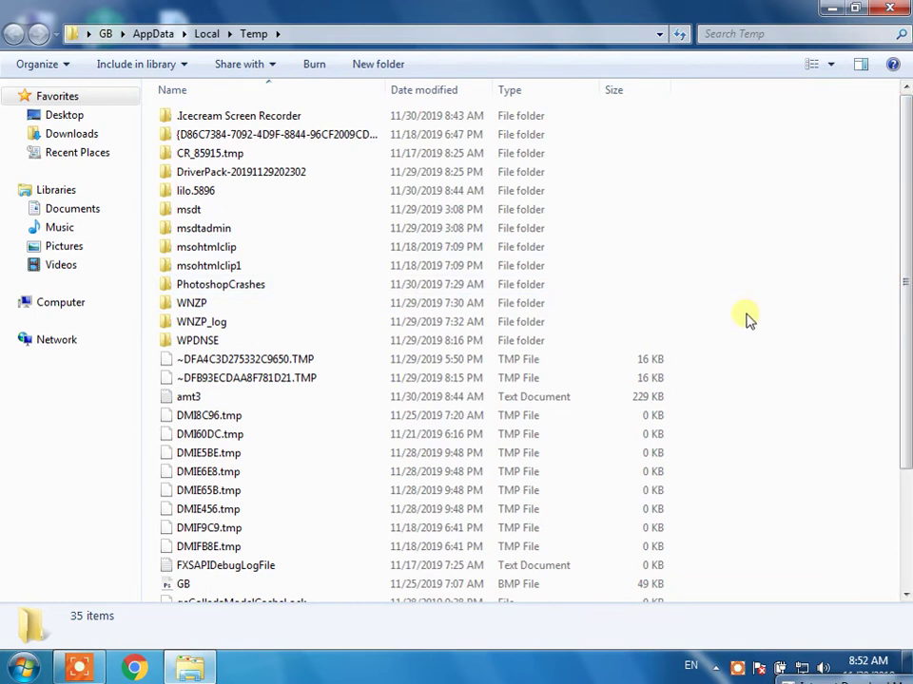
key(ctrl+a)
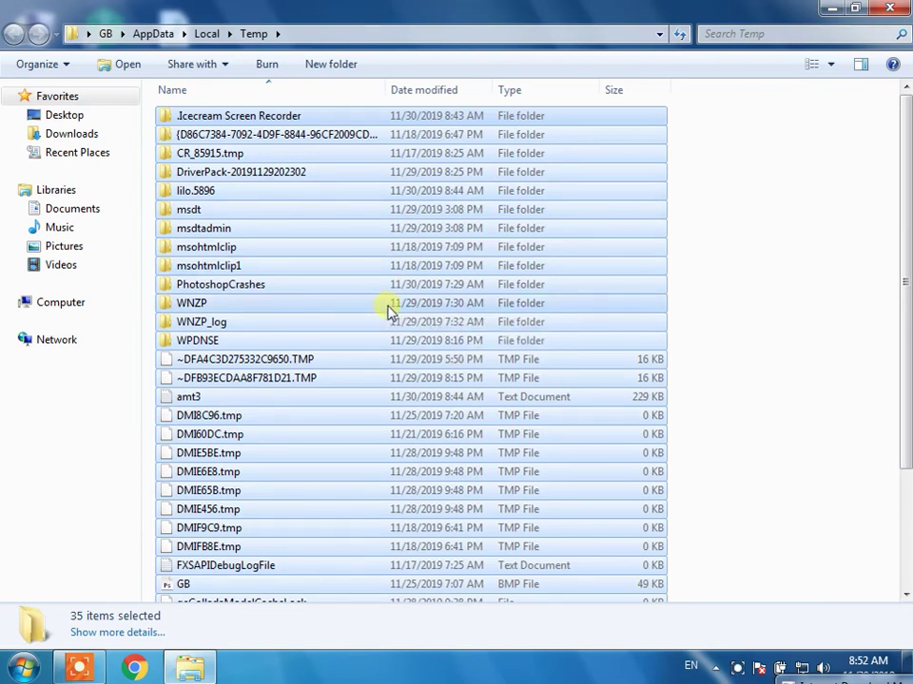
key(Delete)
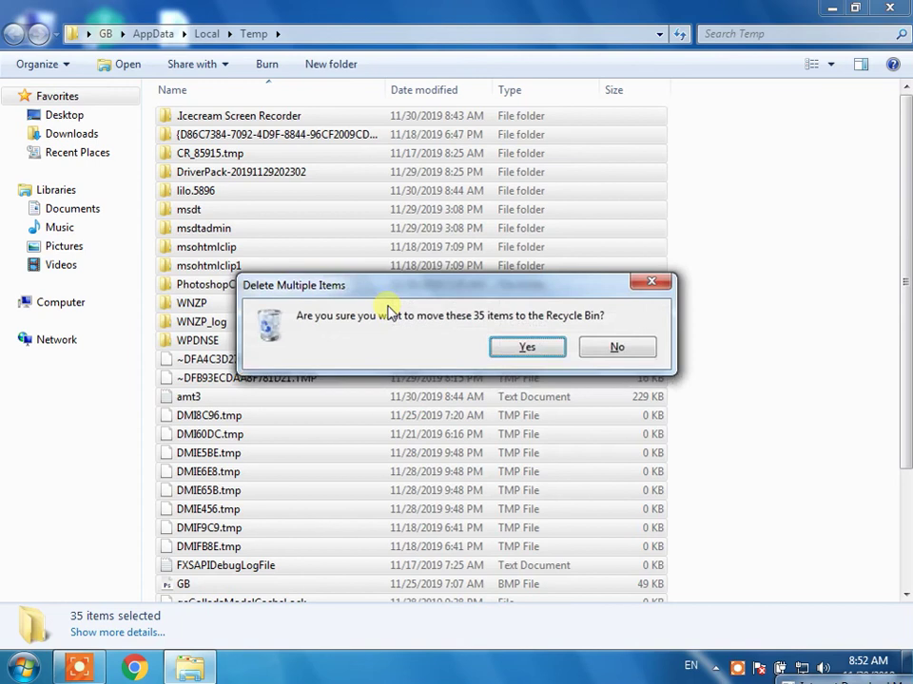
key(Return)
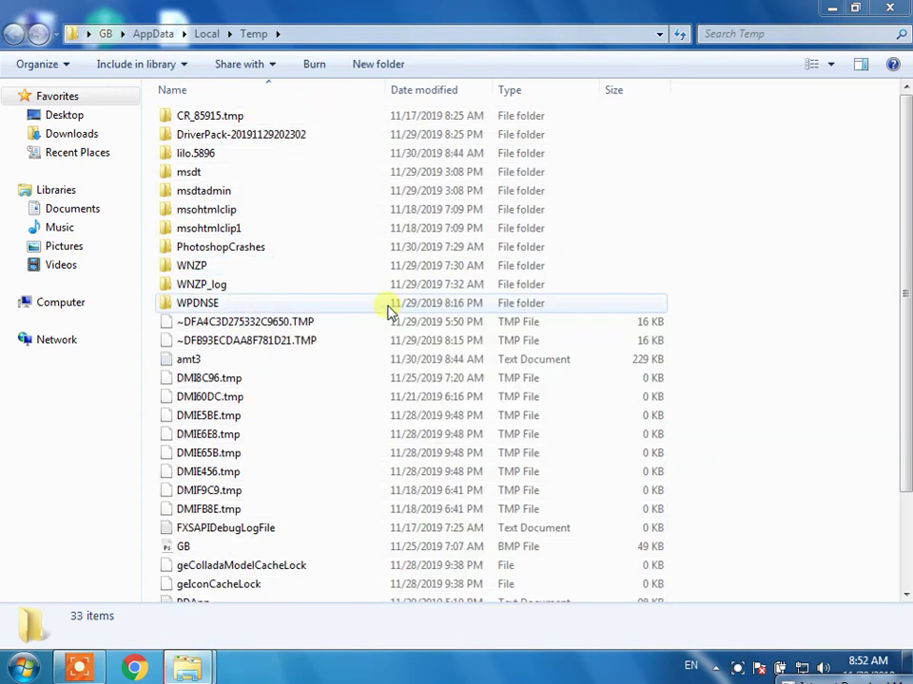
Skip all the items that are in use to finish deleting the Temp folder's contents.
click(354, 442)
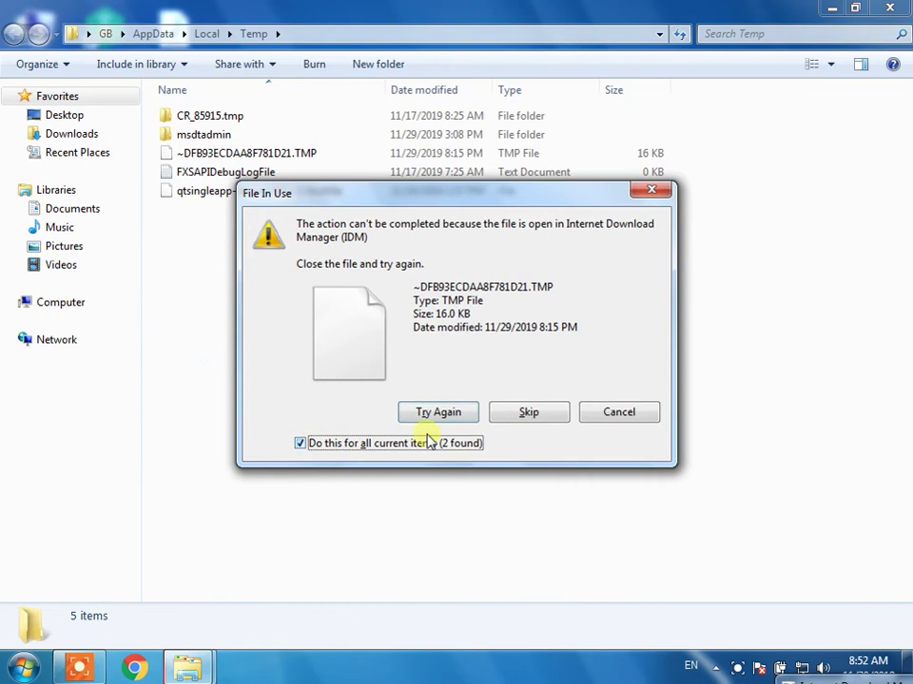
click(513, 416)
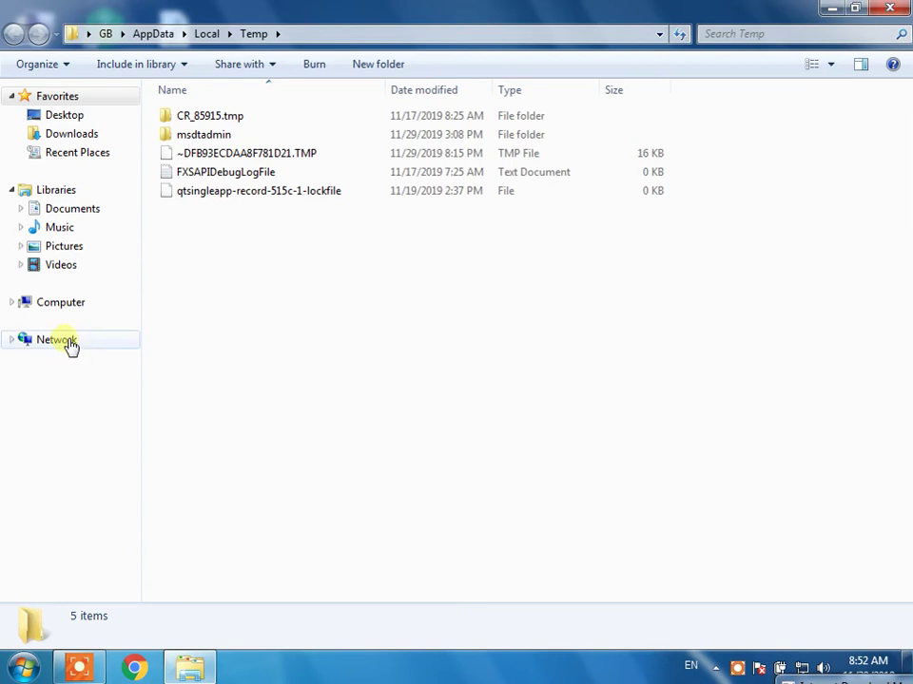
Browse Local Disk (C:), looking inside its Windows and Program Files folders.
click(57, 301)
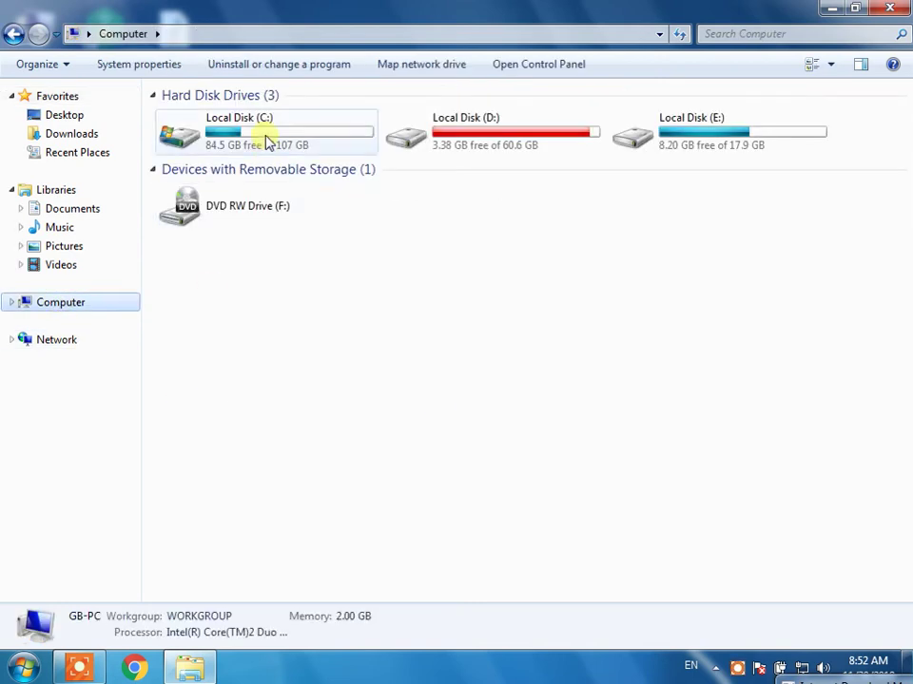
double_click(267, 140)
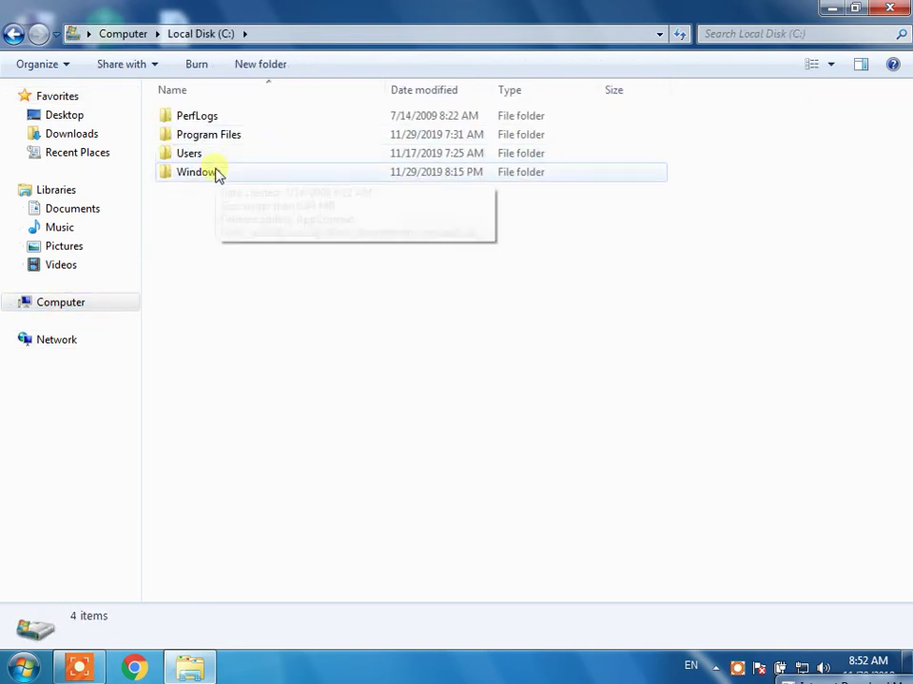
double_click(217, 179)
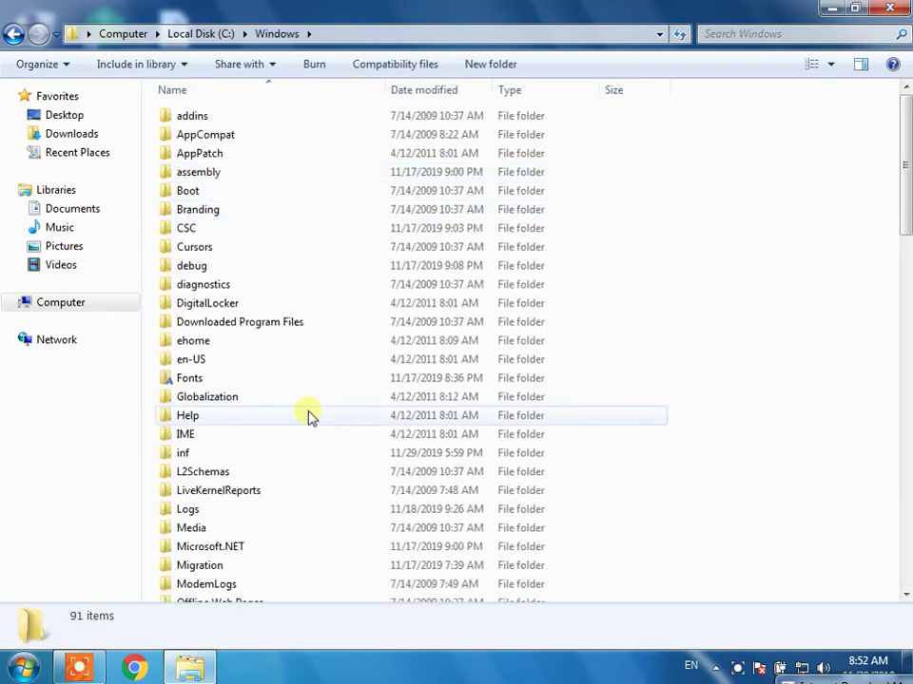
click(203, 35)
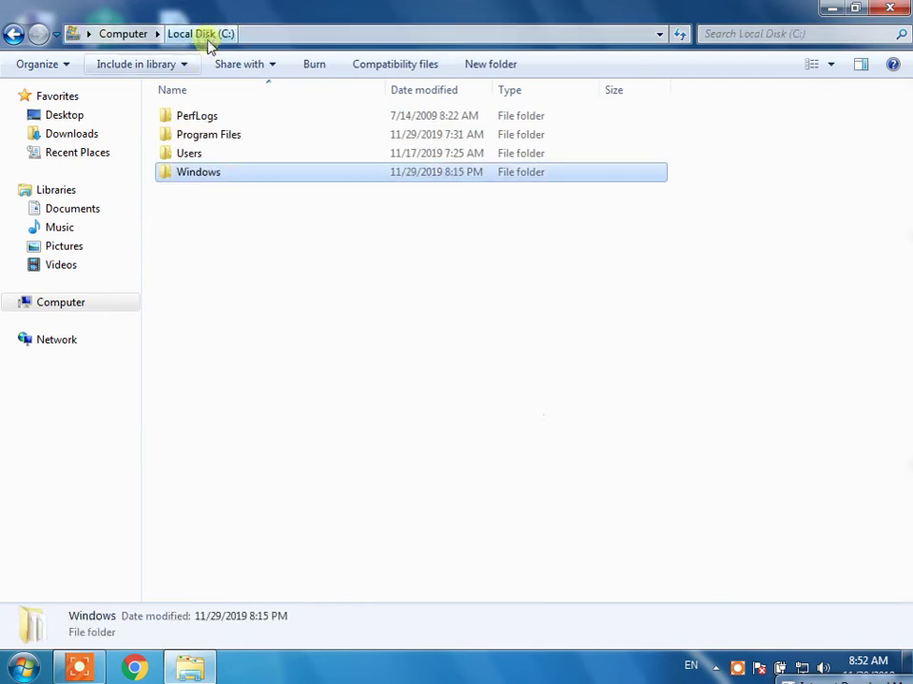
click(133, 34)
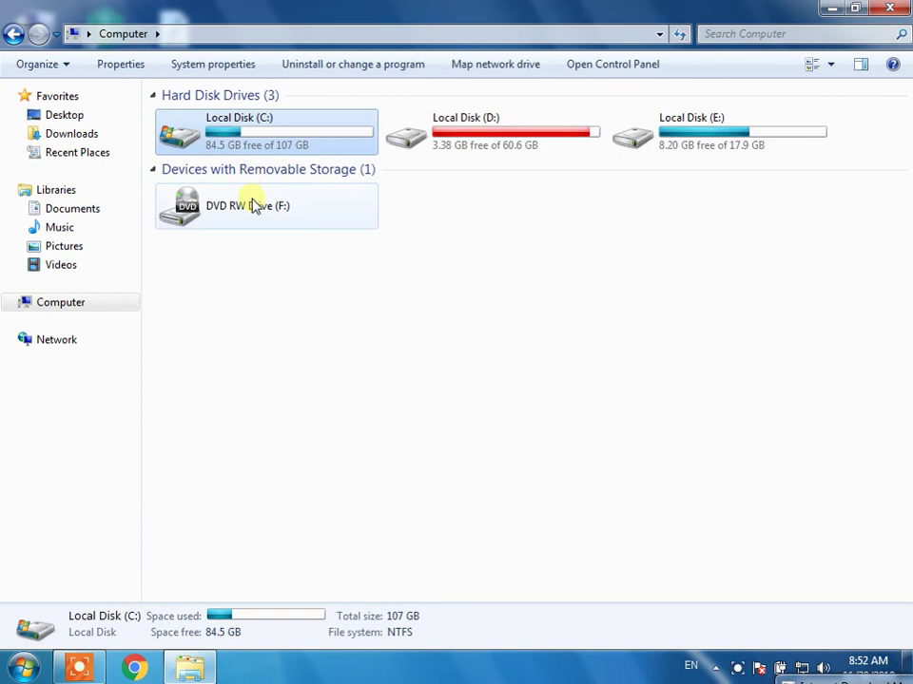
double_click(235, 141)
double_click(214, 135)
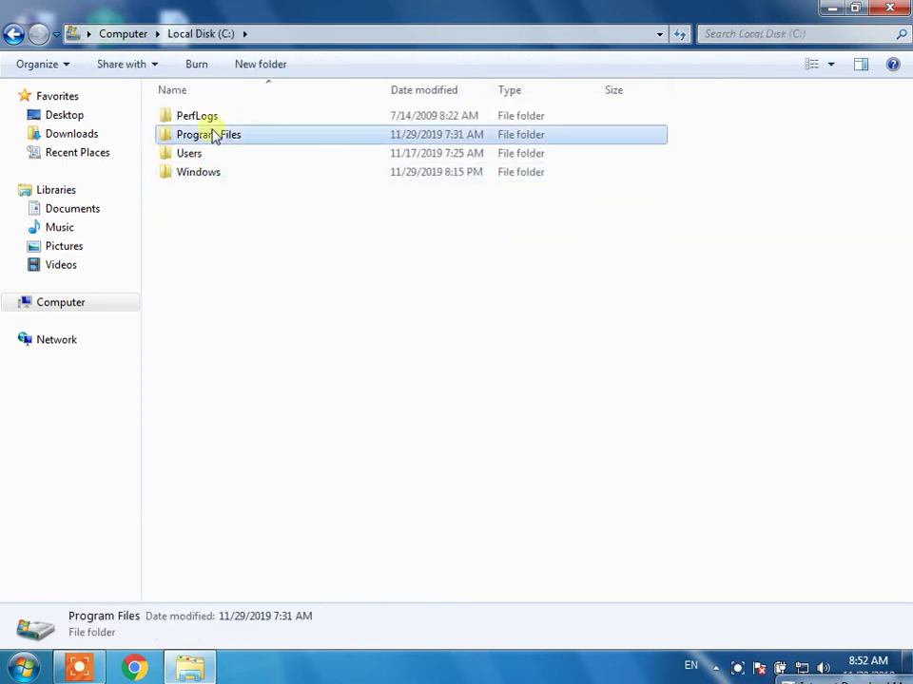
click(180, 33)
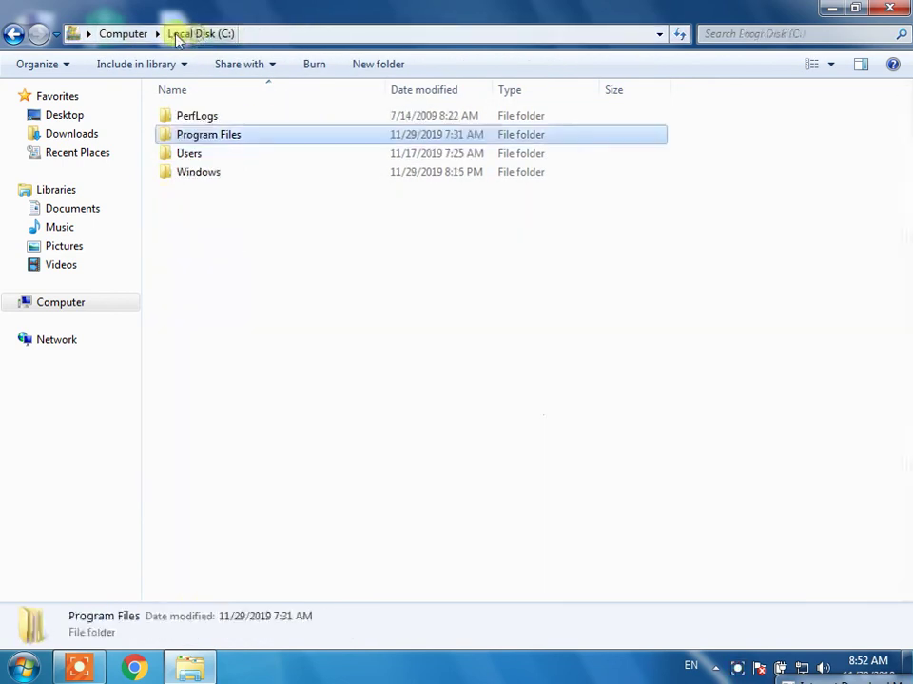
click(133, 33)
Review the top-level folders of Local Disk (C:), recheck the Windows folder's contents, and go back to the Computer overview.
double_click(246, 133)
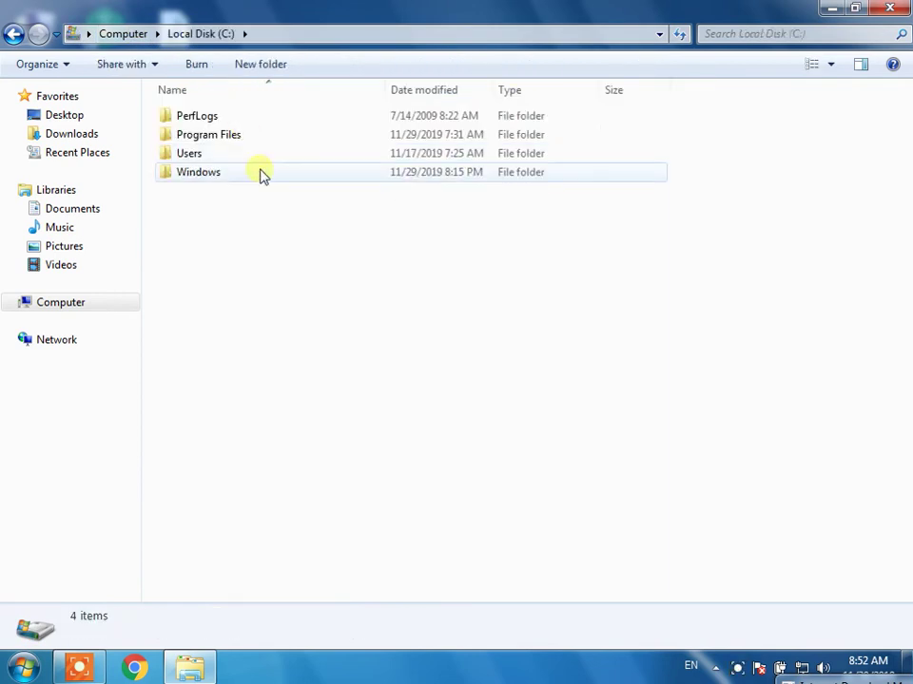
mouse_move(235, 180)
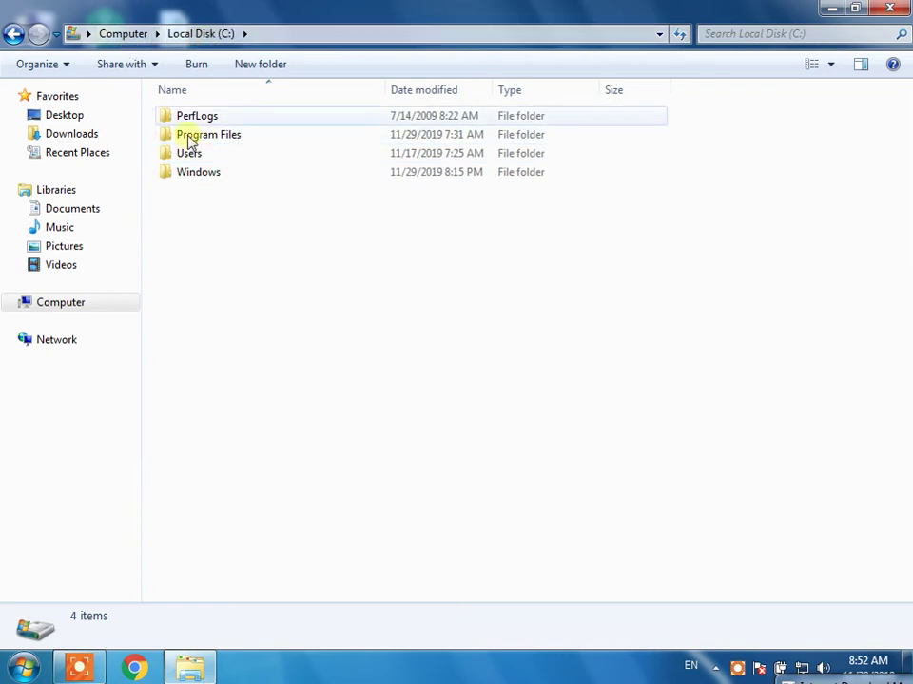
click(121, 31)
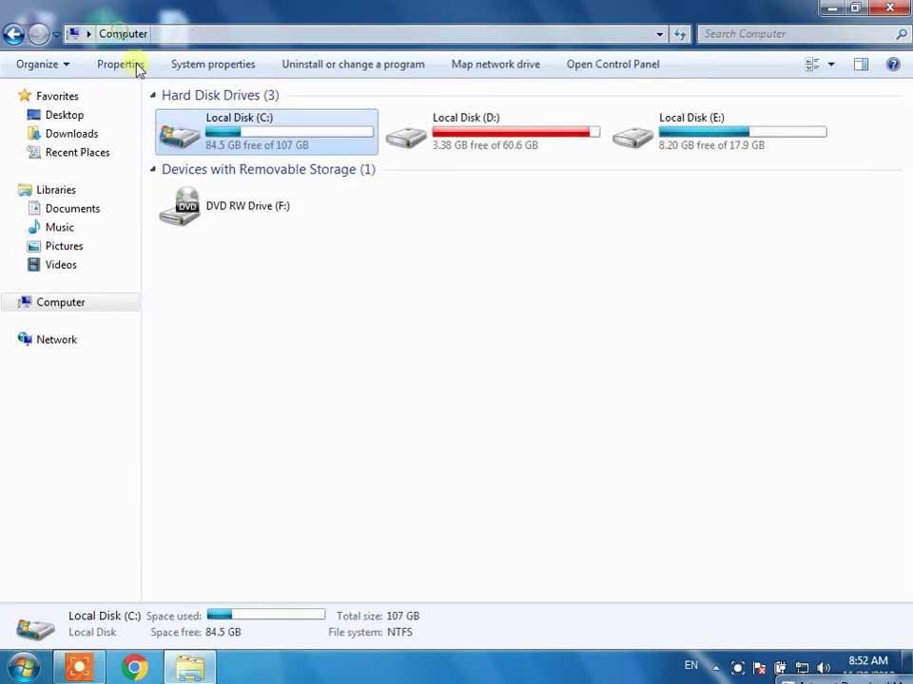
double_click(163, 136)
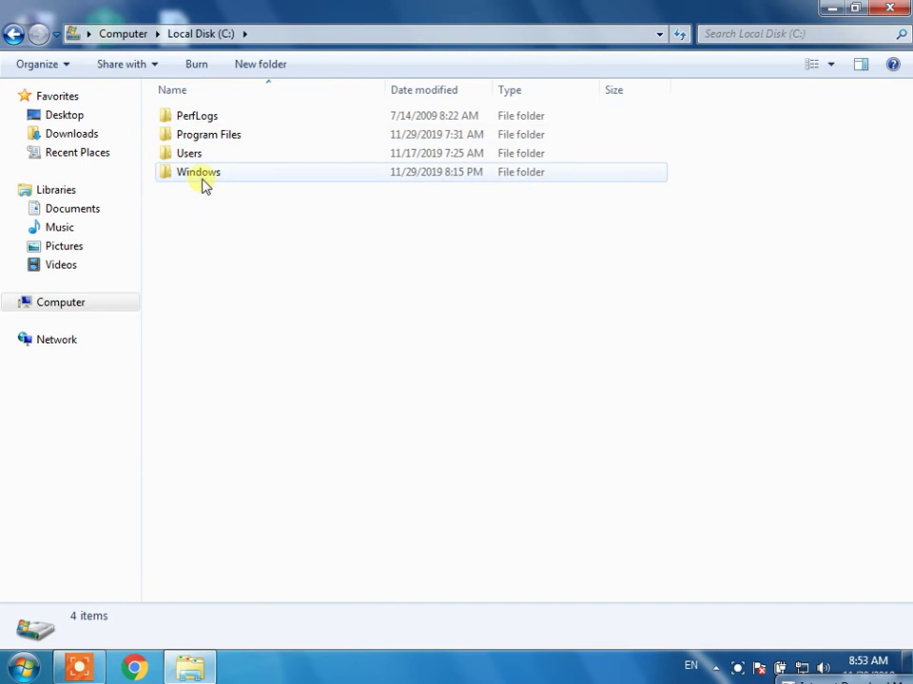
double_click(201, 175)
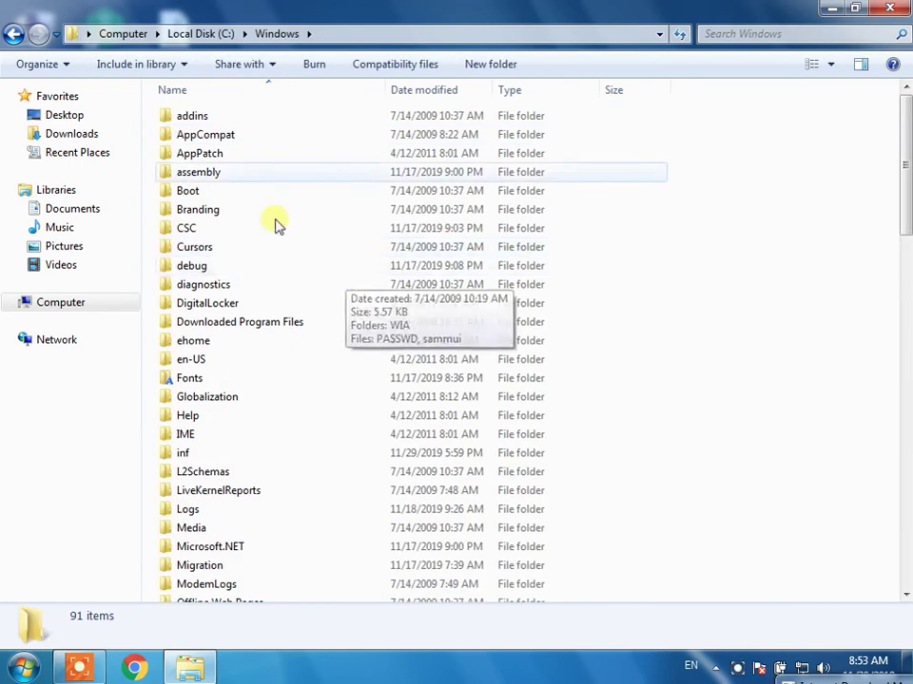
click(182, 36)
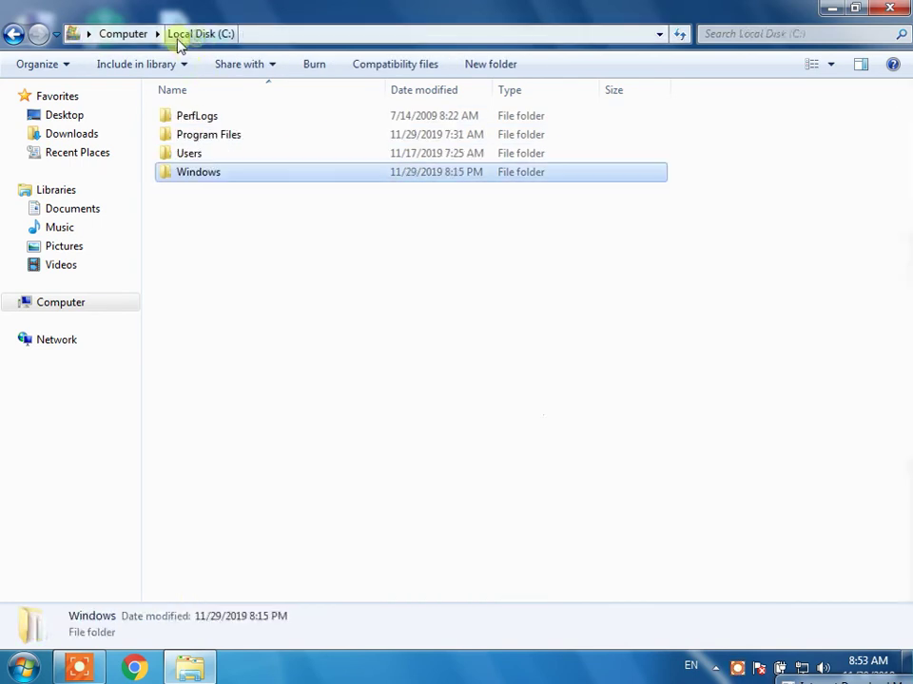
click(112, 36)
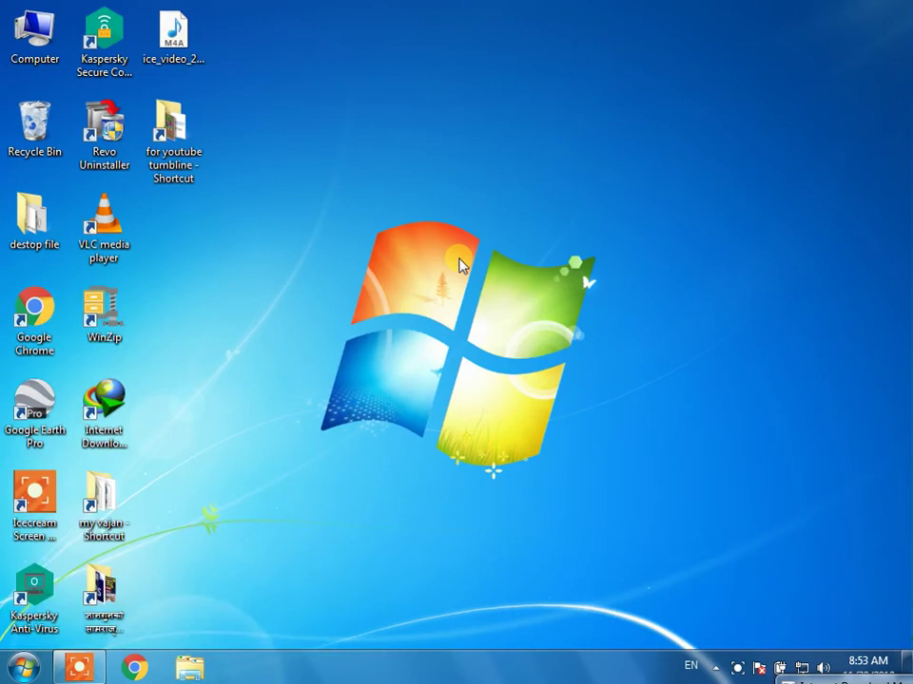
Open the Windows Temp folder by running temp.
key(super+r)
text(temp)
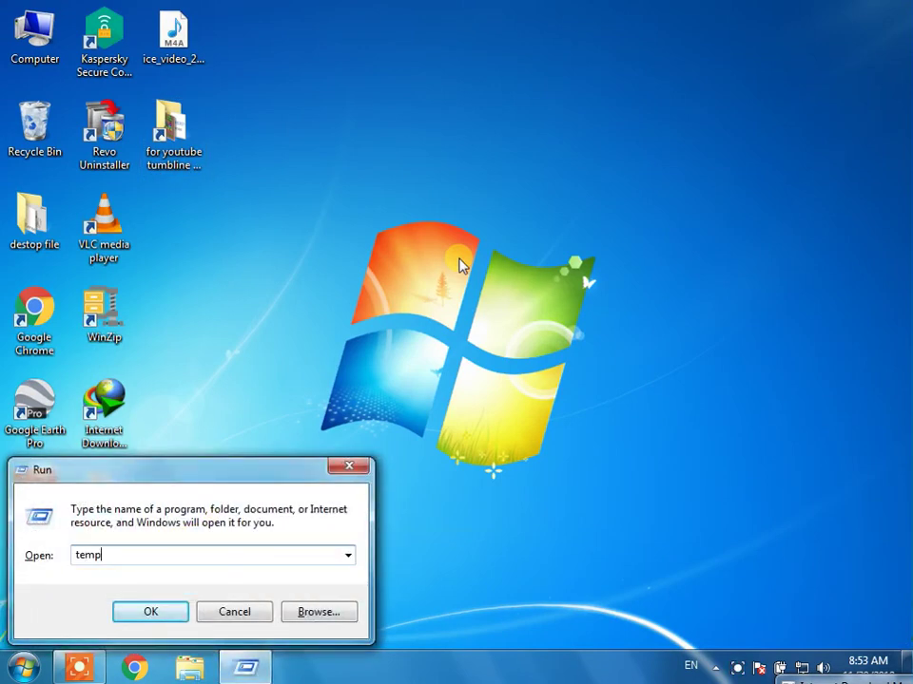
key(Return)
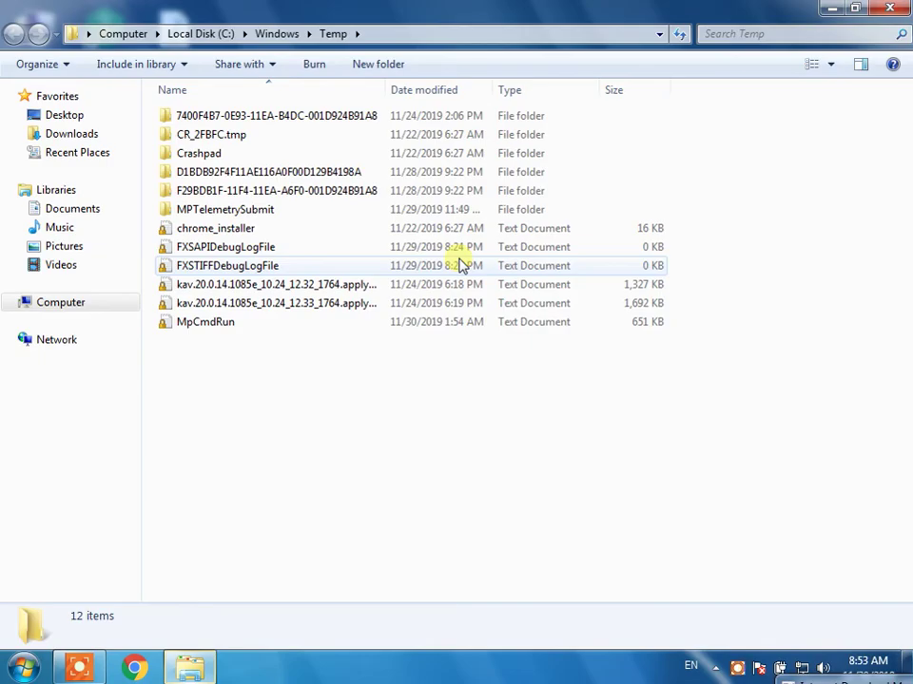
Permanently delete everything in the Windows Temp folder, granting administrator permission for all current items, and close the folder.
key(ctrl+a)
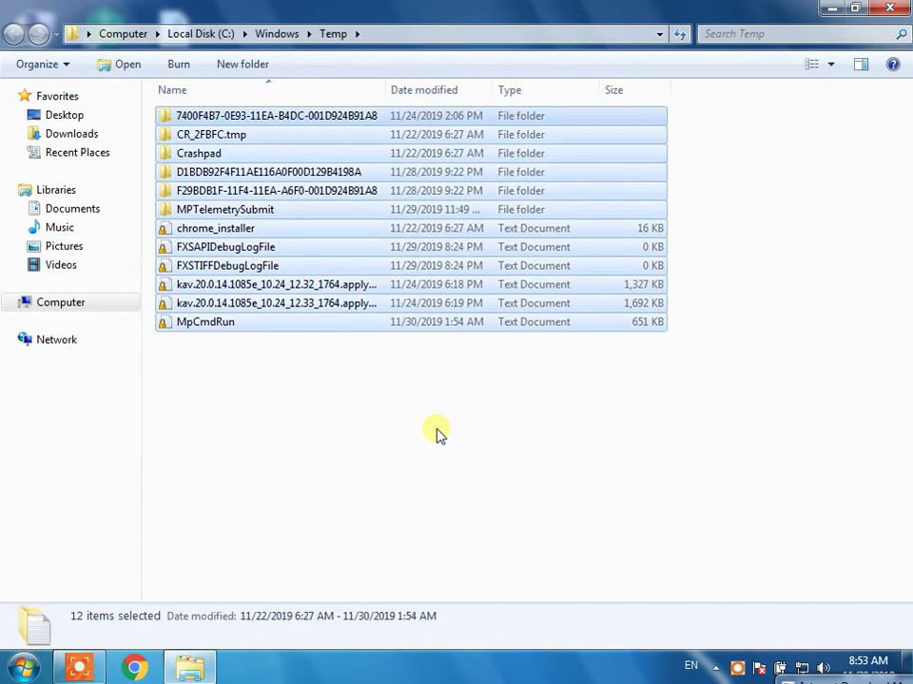
key(shift+Delete)
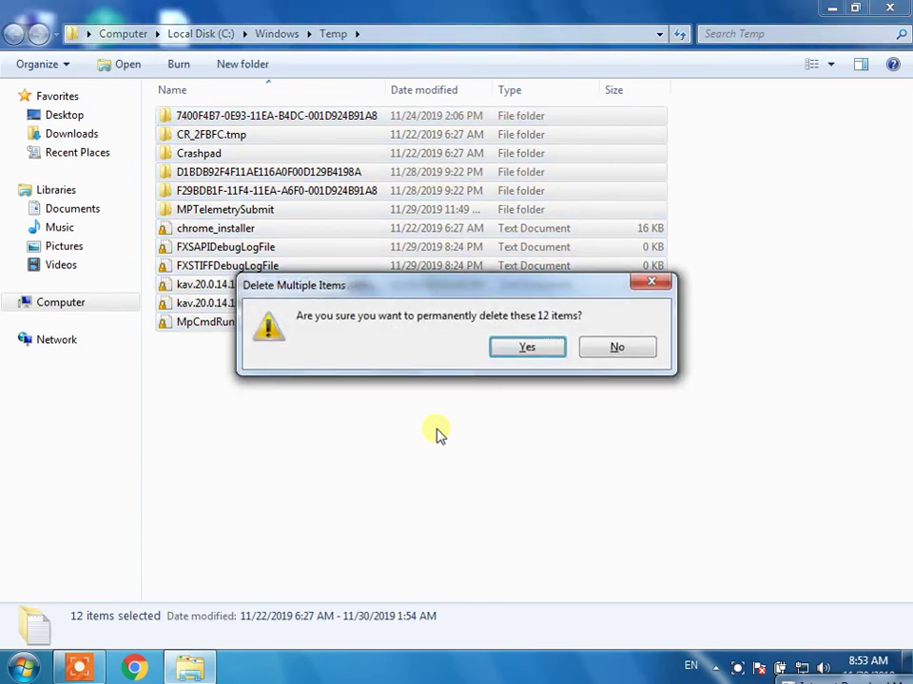
key(Return)
click(434, 428)
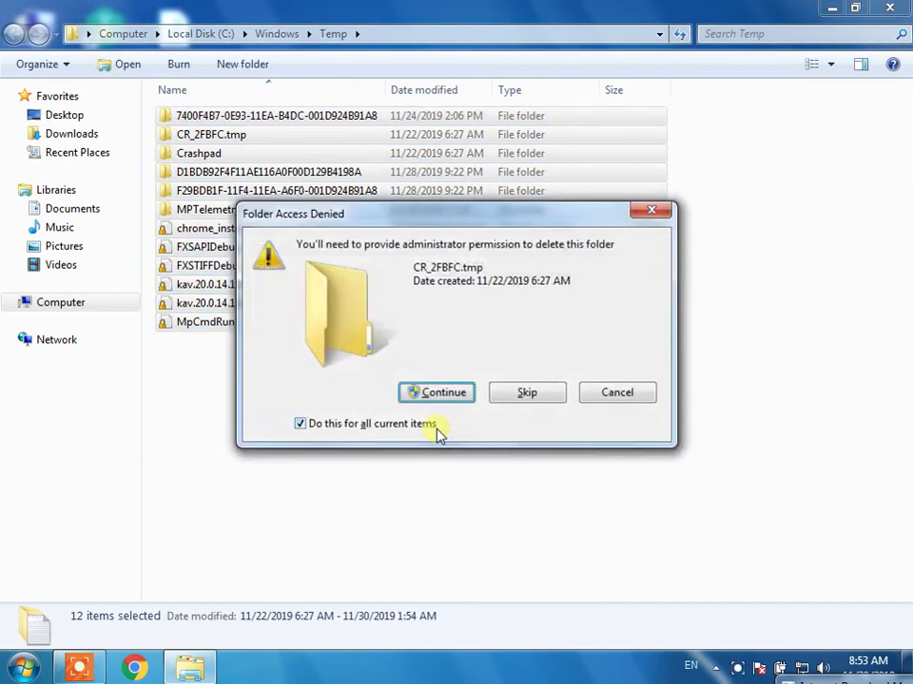
click(440, 394)
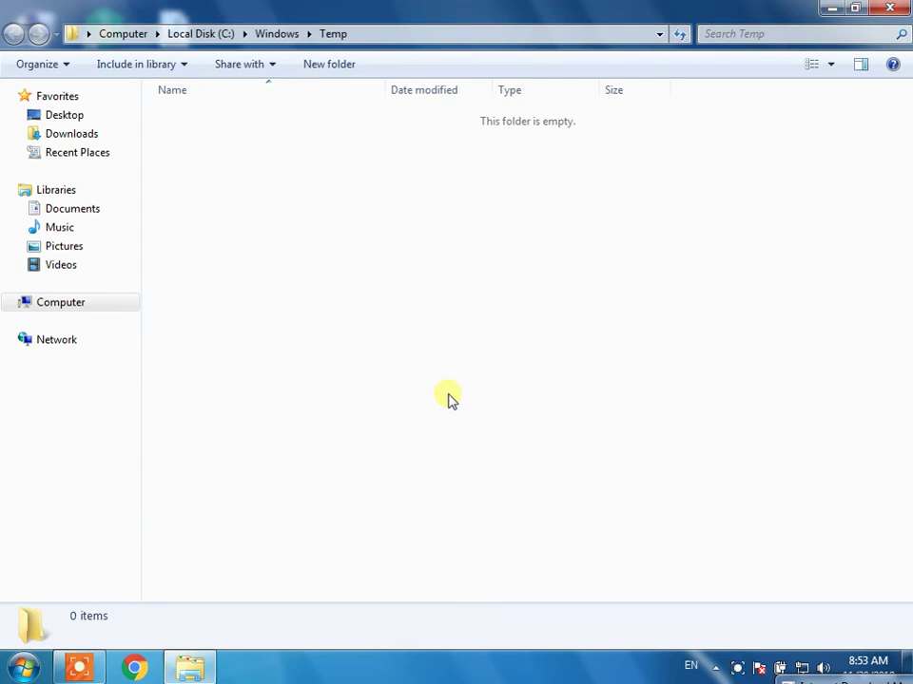
click(890, 8)
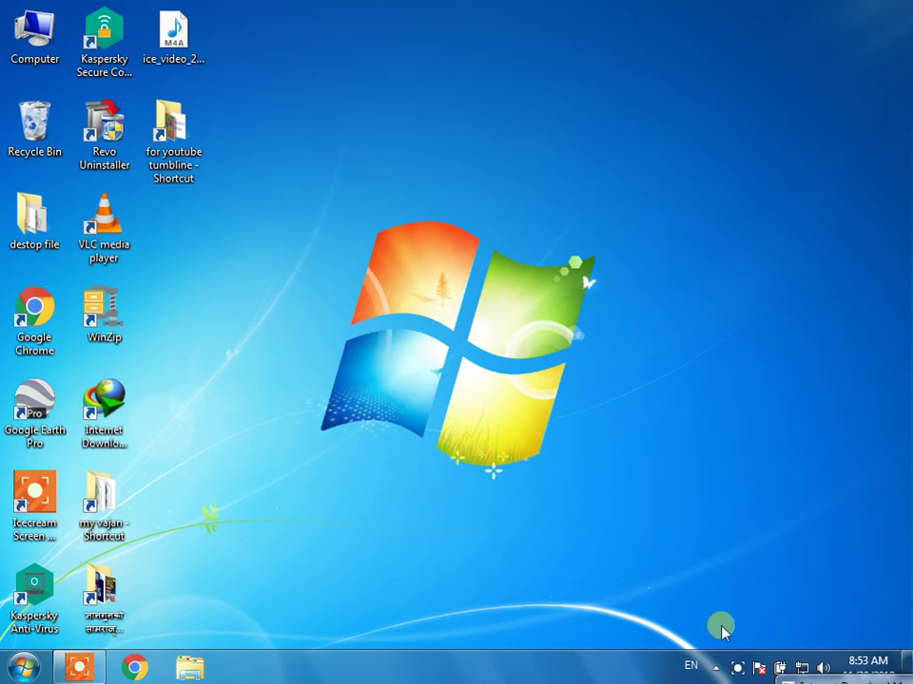
Check which programs are running among the hidden notification area icons.
click(715, 668)
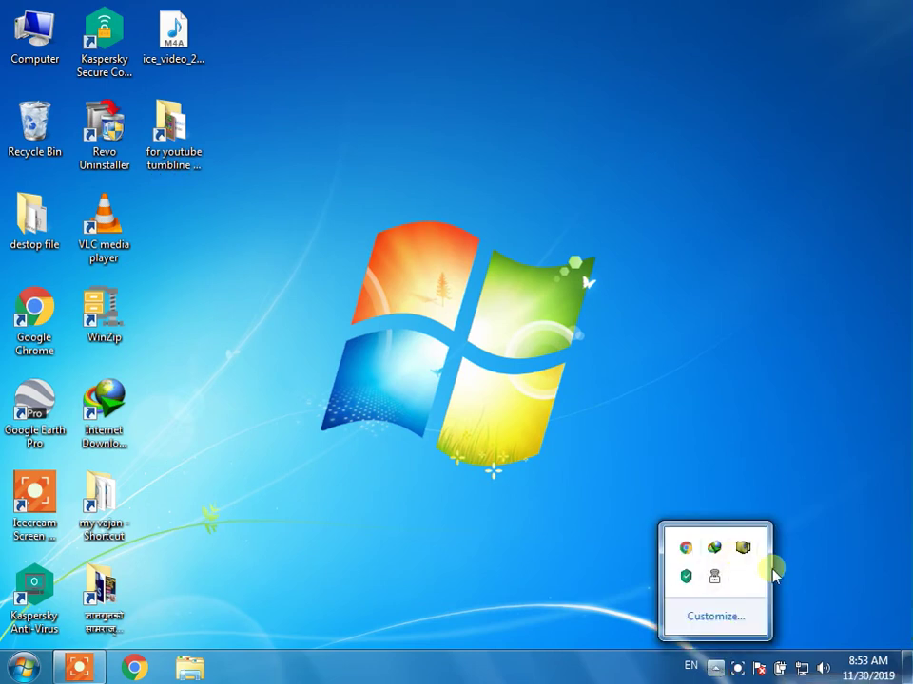
click(489, 489)
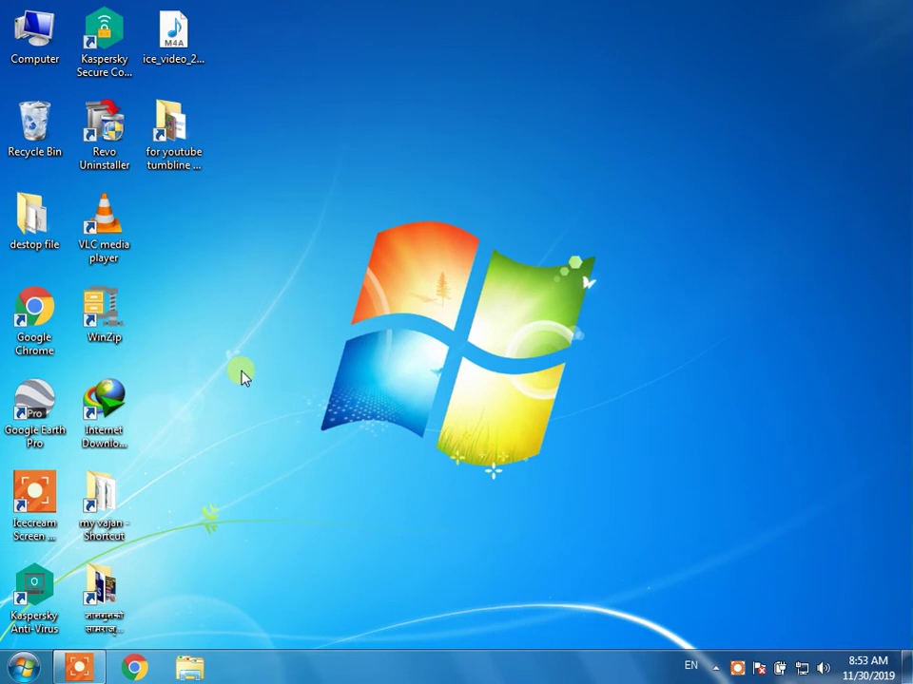
Open System Configuration by running msconfig, look through the boot and services settings, and display the startup items.
key(super+r)
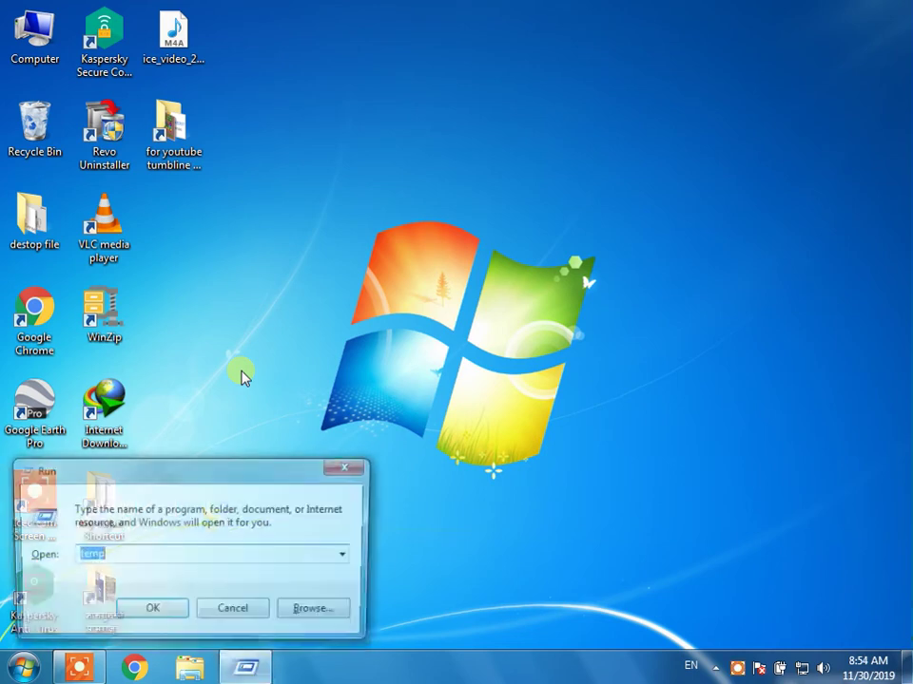
text(msconfig)
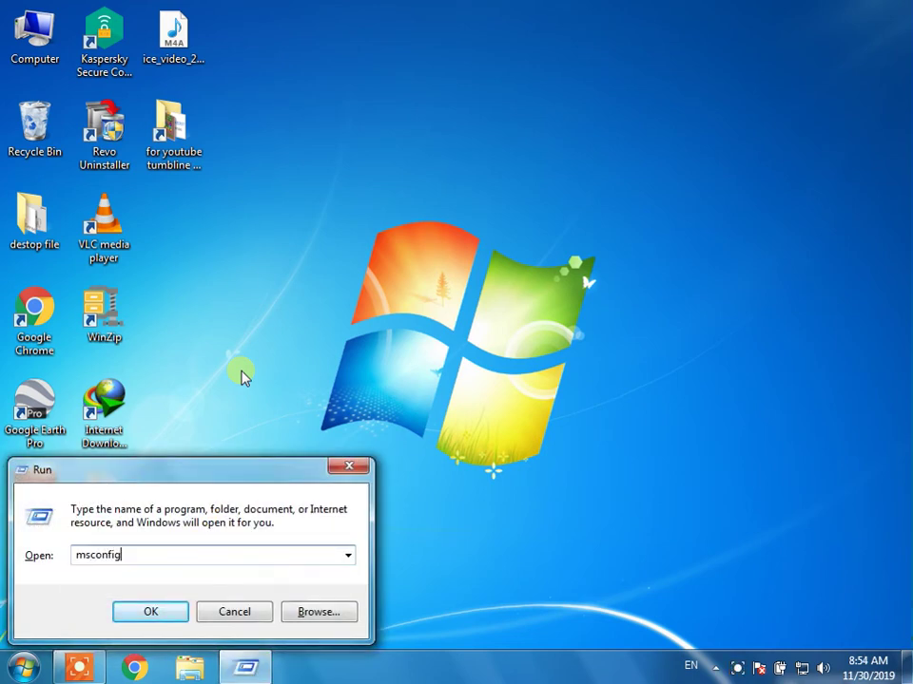
key(Return)
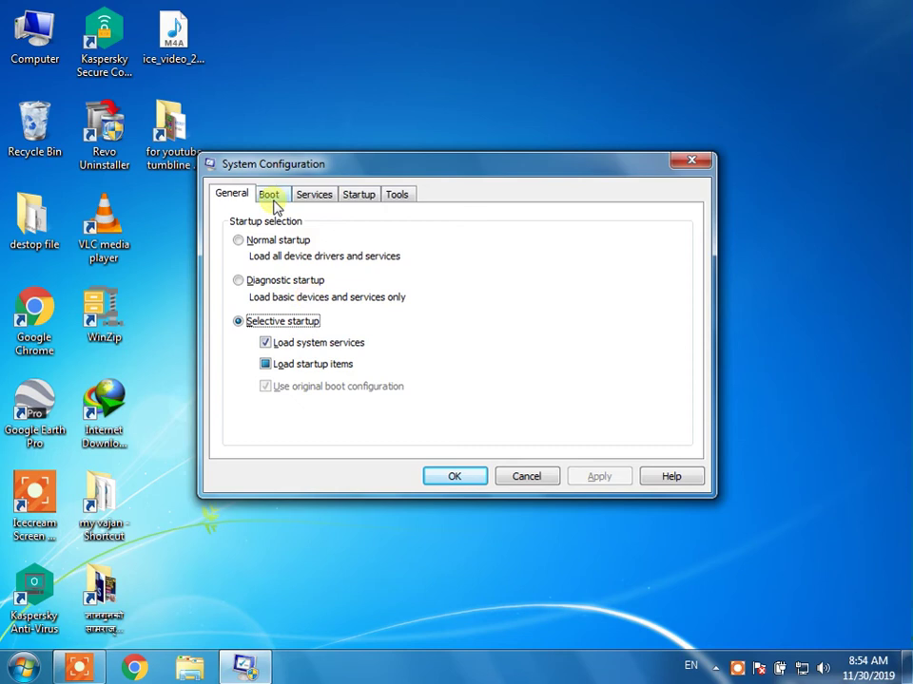
click(269, 194)
click(314, 194)
click(358, 200)
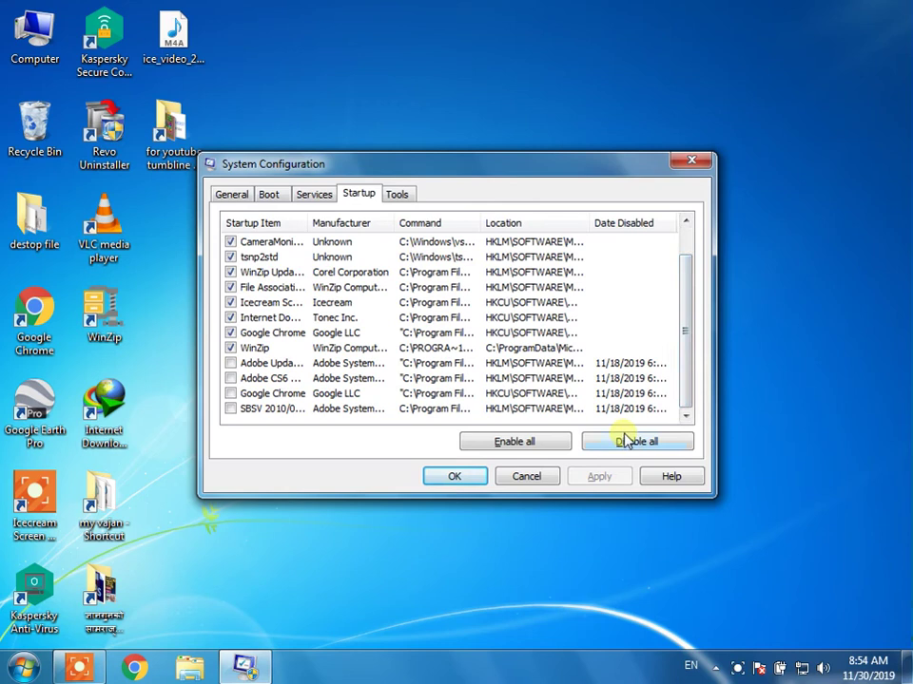
Disable the WinZip, enabled Google Chrome and WinZip Update Notifier startup items, widening the Startup Item column to read the full names.
click(230, 363)
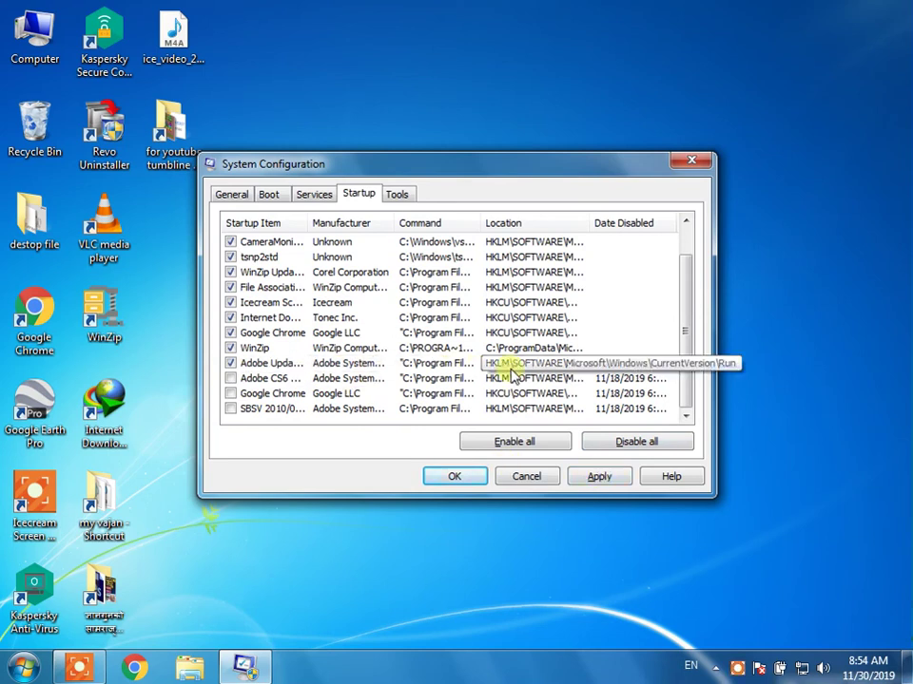
click(231, 364)
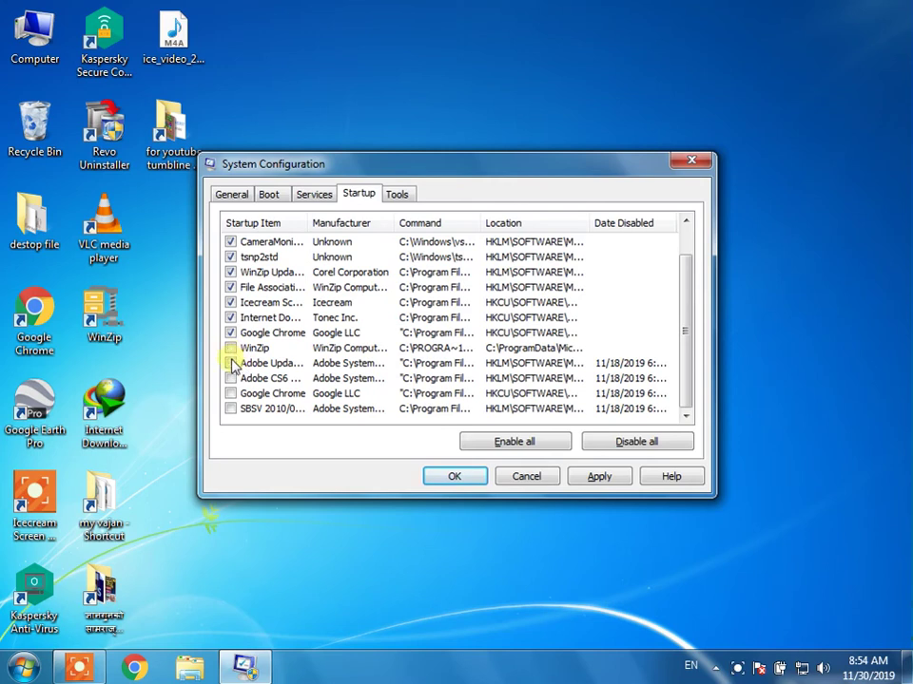
click(230, 334)
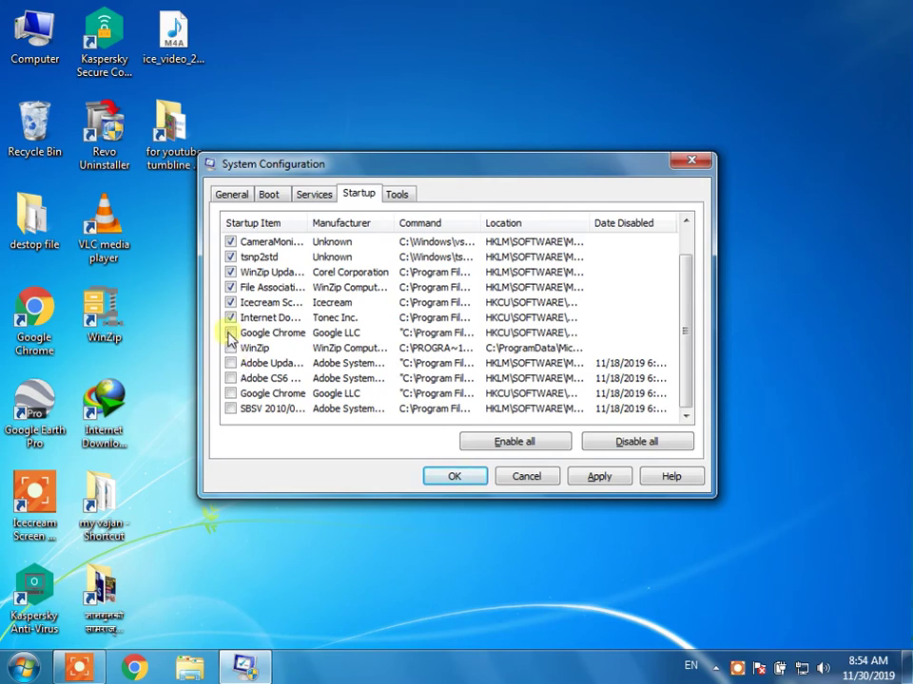
drag(309, 224, 376, 229)
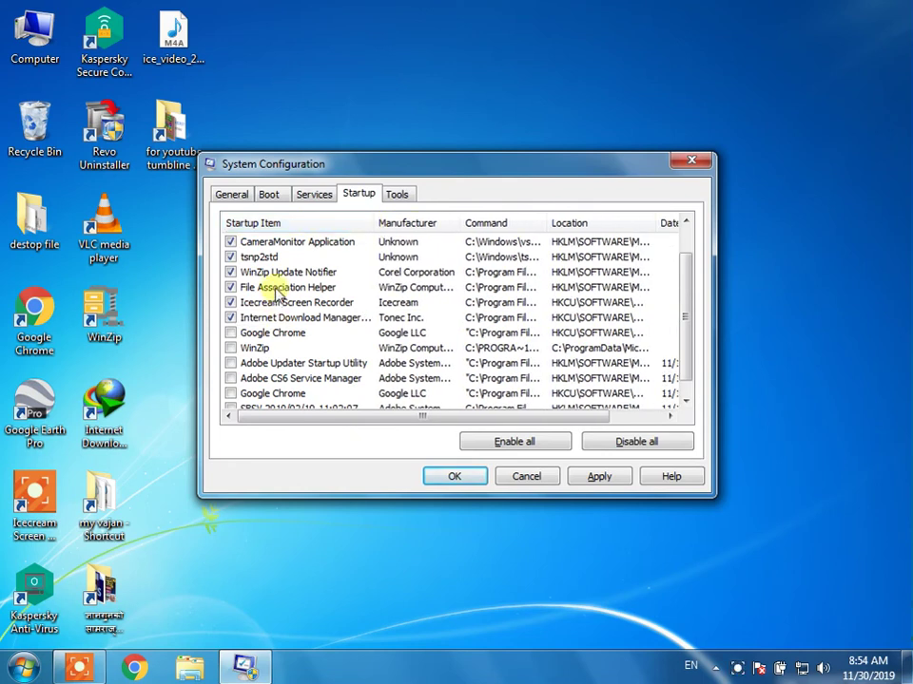
scroll(271, 290, up, 1)
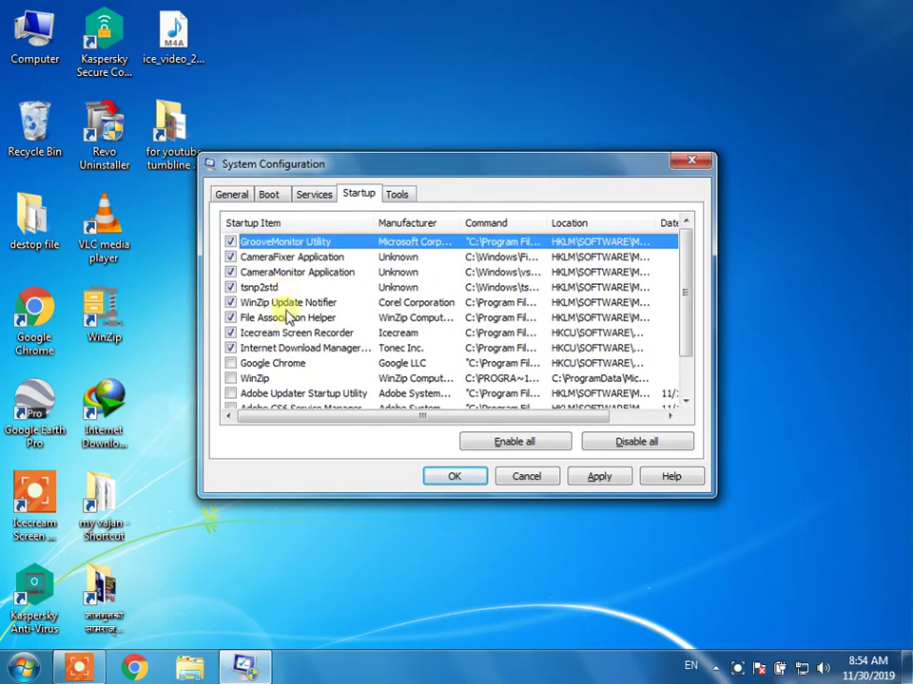
click(230, 303)
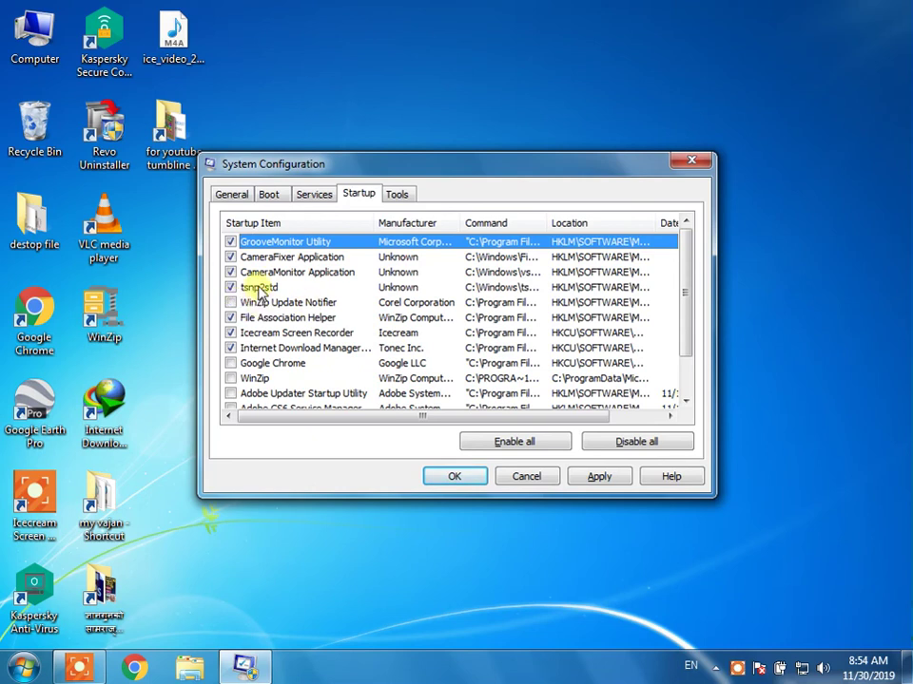
scroll(278, 291, down, 1)
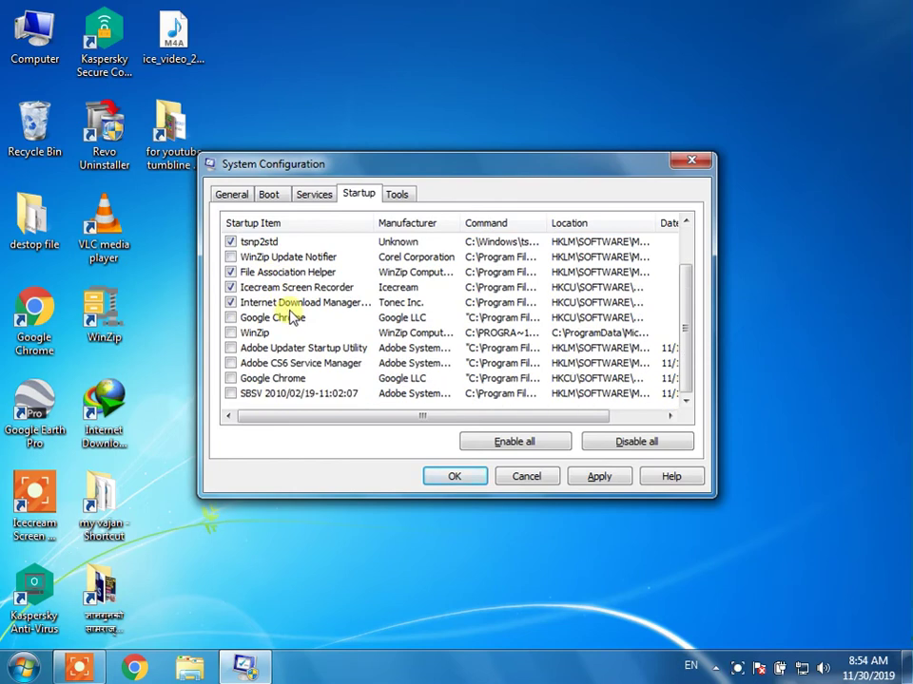
Review the services, boot options and general startup selection, and check the whole list of startup items.
click(306, 195)
scroll(385, 286, down, 6)
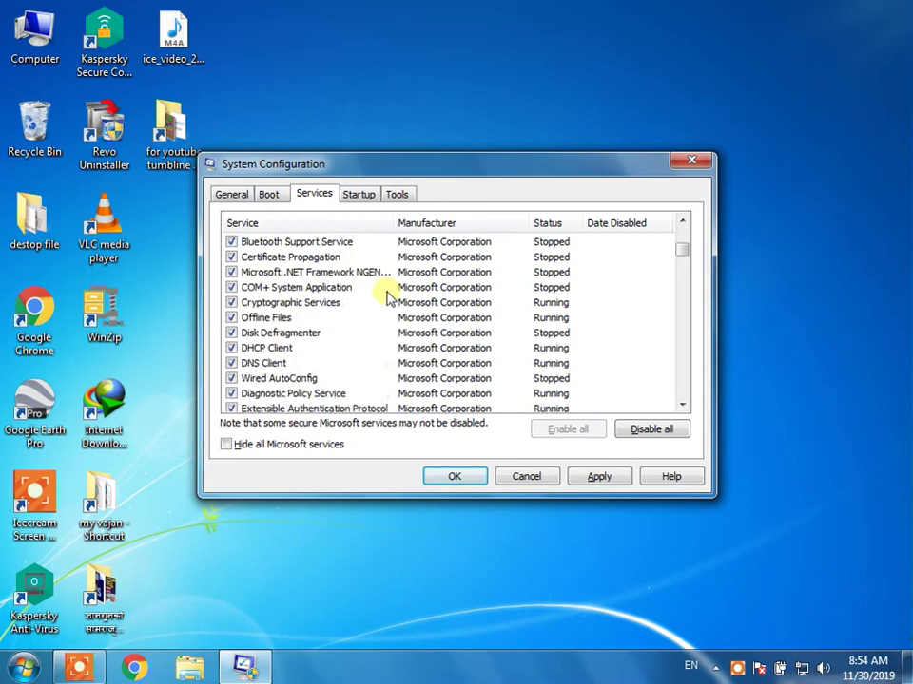
scroll(385, 290, up, 3)
scroll(385, 293, up, 4)
click(270, 194)
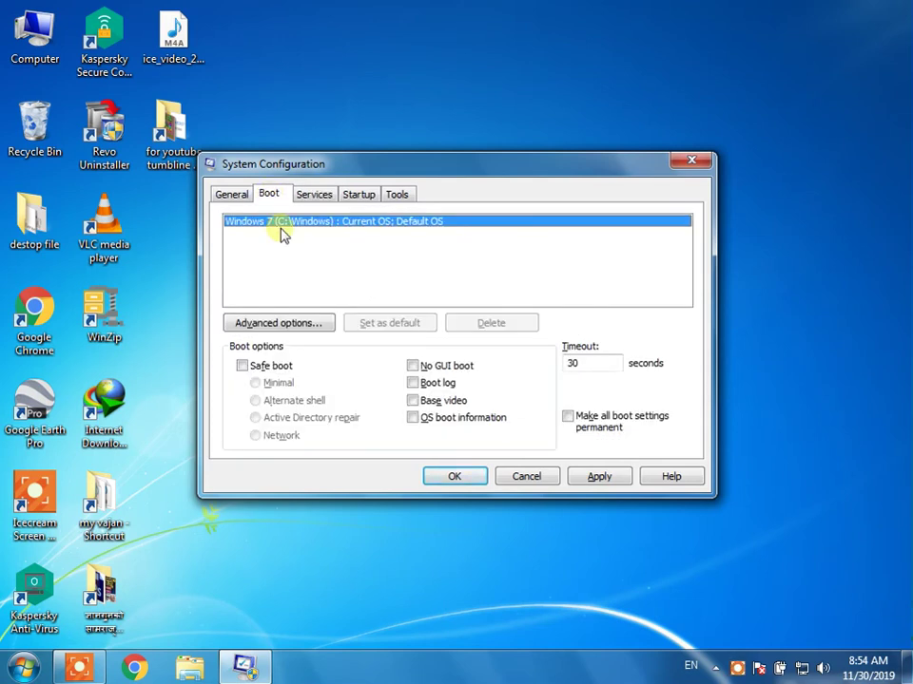
click(235, 195)
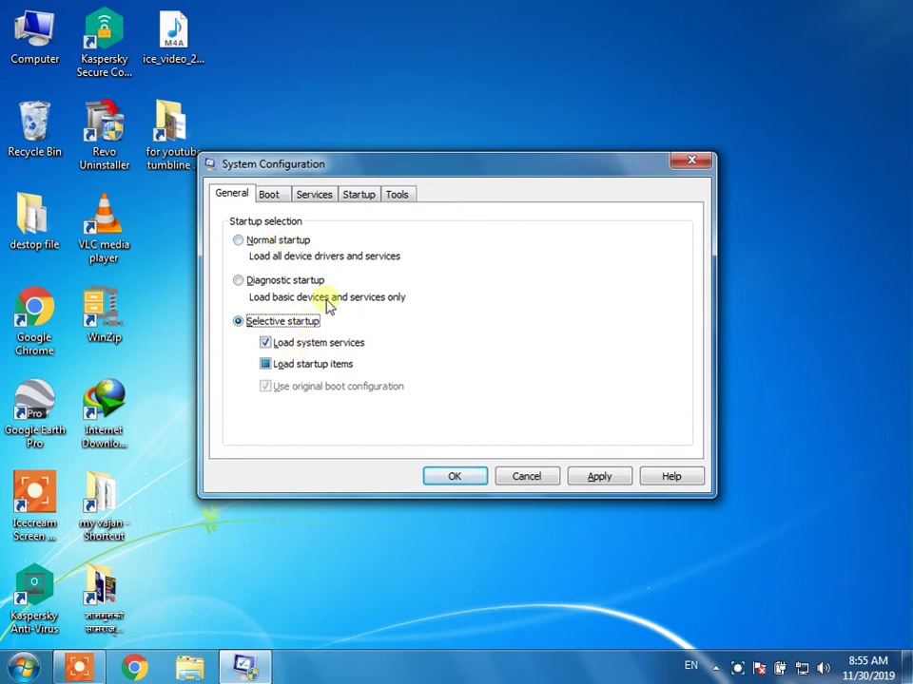
click(356, 197)
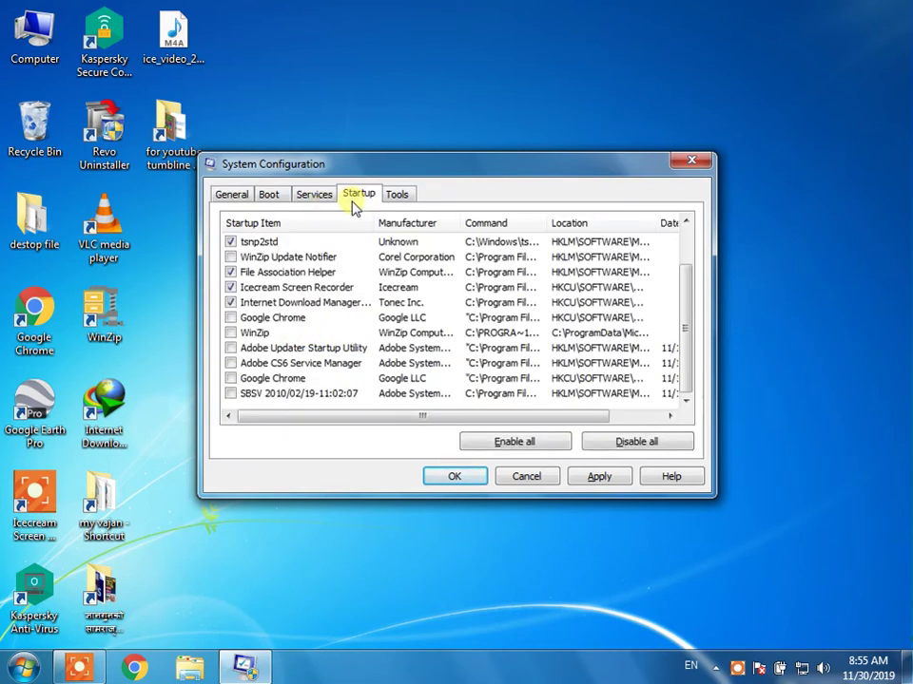
click(237, 196)
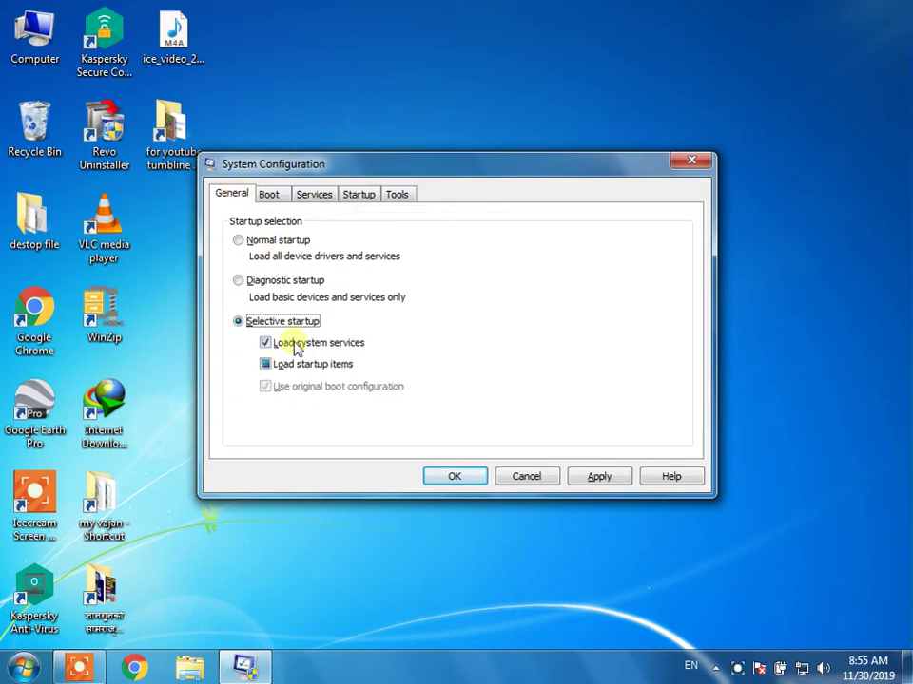
click(355, 200)
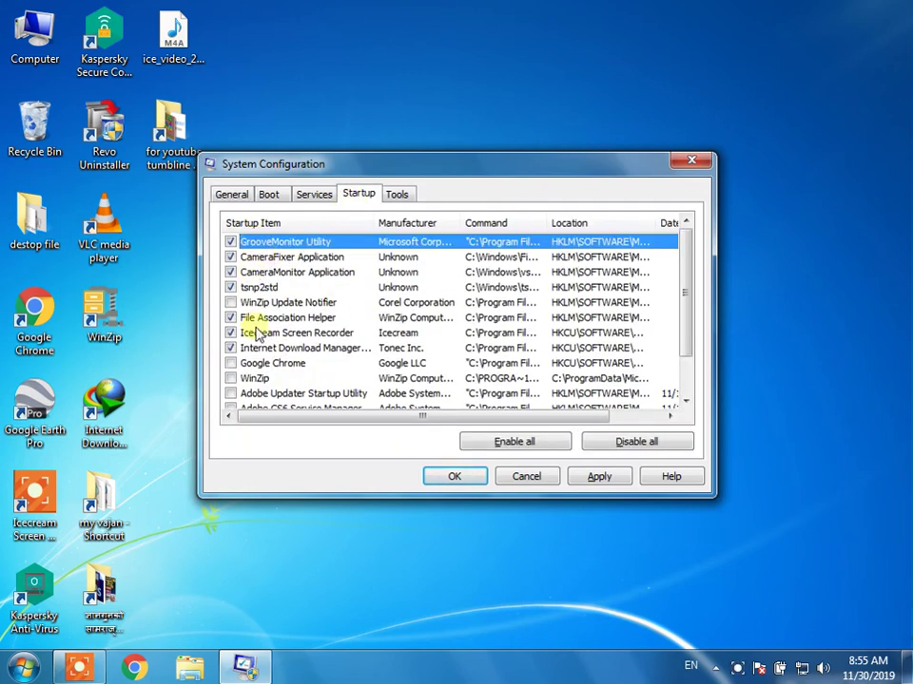
scroll(268, 323, down, 1)
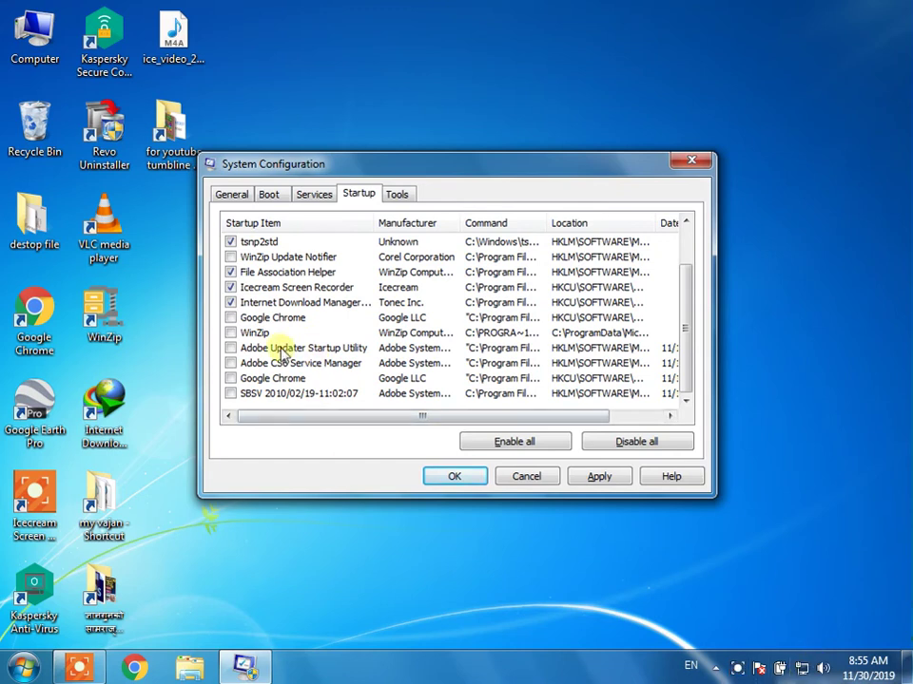
scroll(280, 352, up, 1)
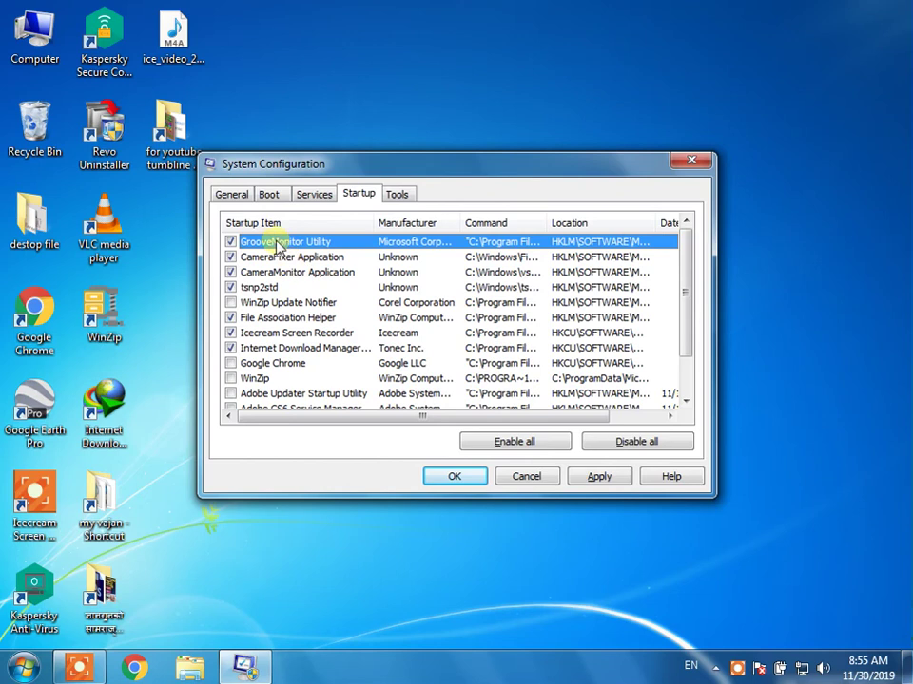
Apply the System Configuration changes and exit without restarting the computer.
click(596, 477)
click(468, 480)
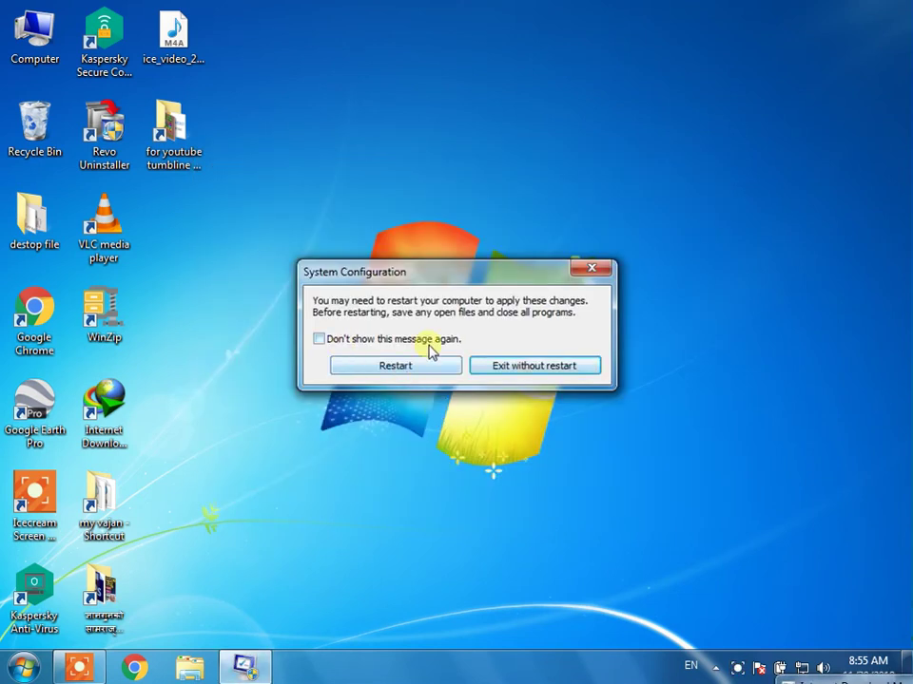
click(529, 368)
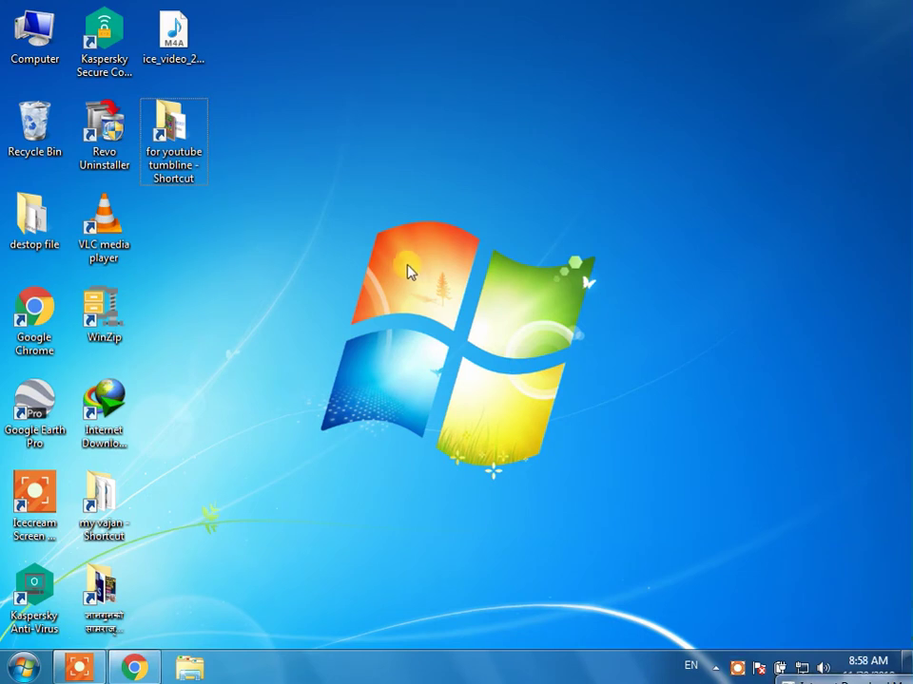
Display the installed programs in Programs and Features through Control Panel, and again through the Computer window.
double_click(36, 40)
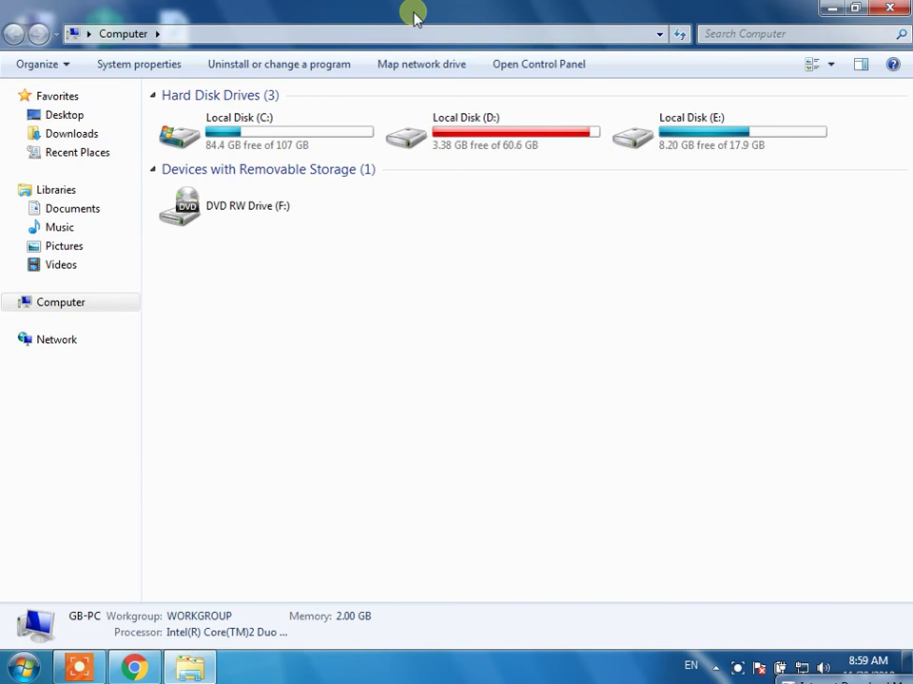
click(890, 8)
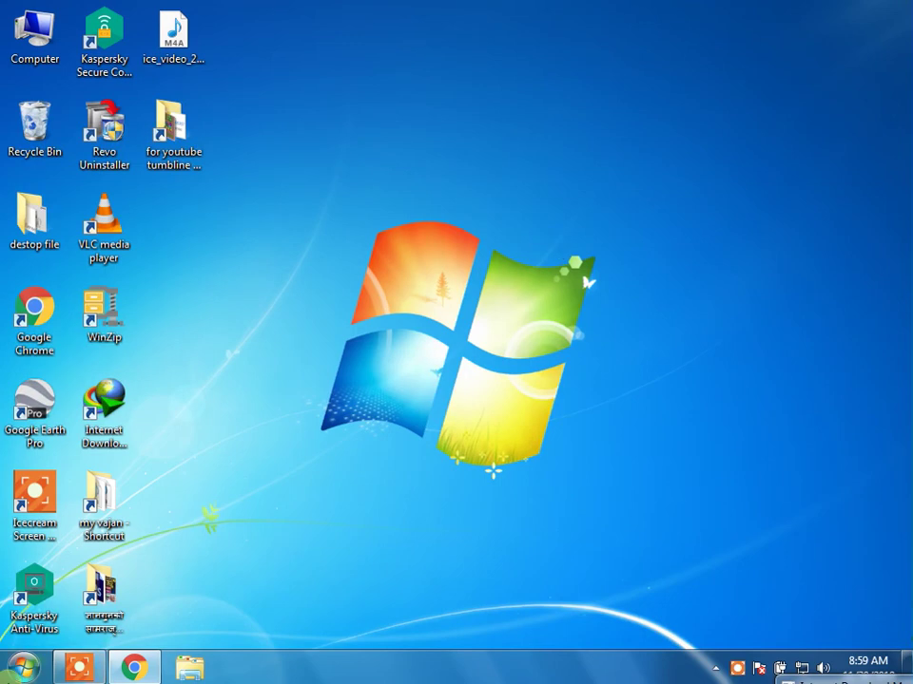
click(20, 668)
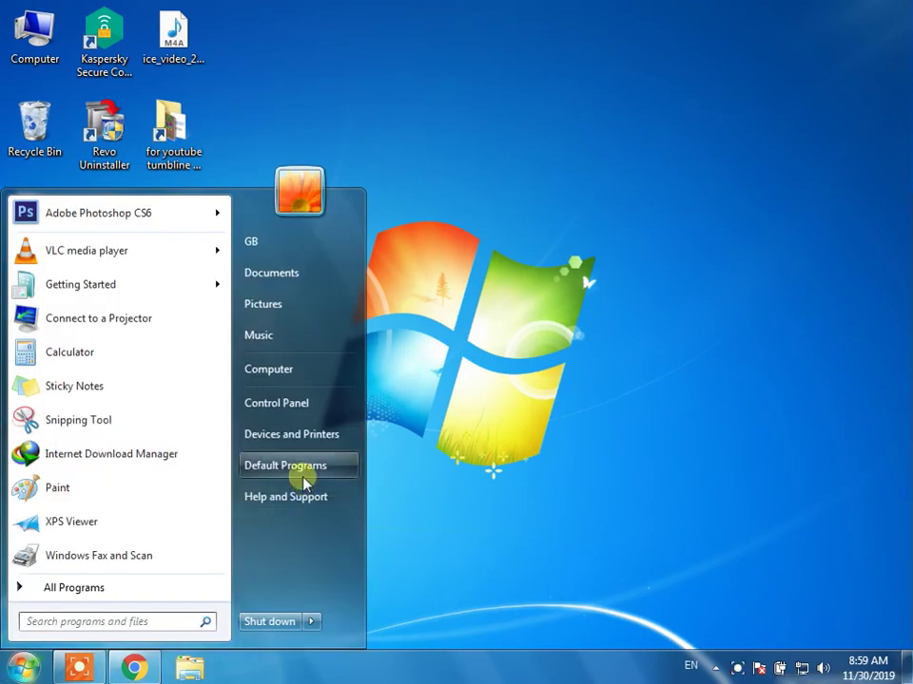
click(292, 403)
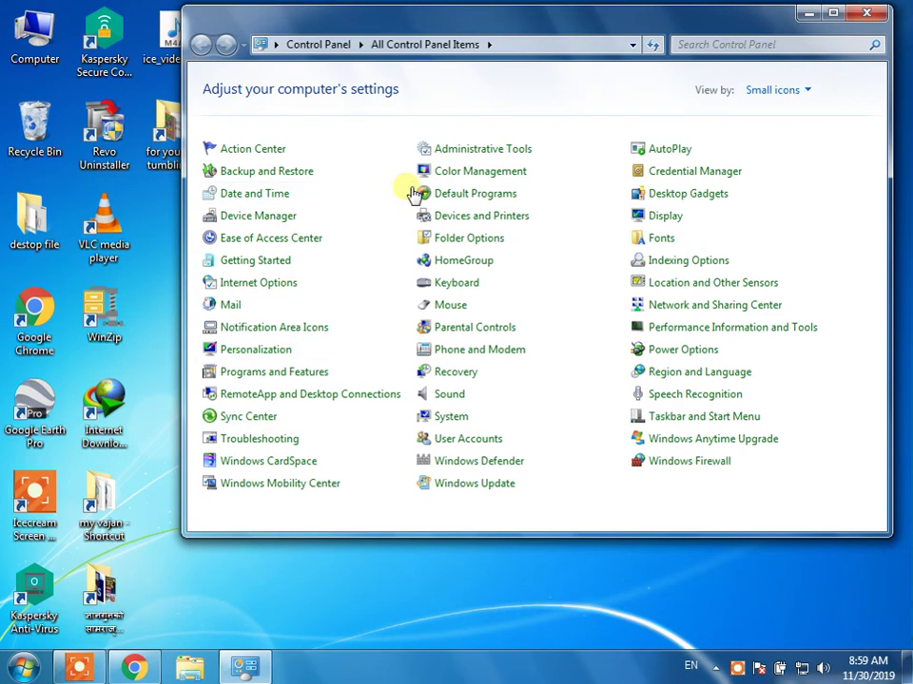
click(300, 373)
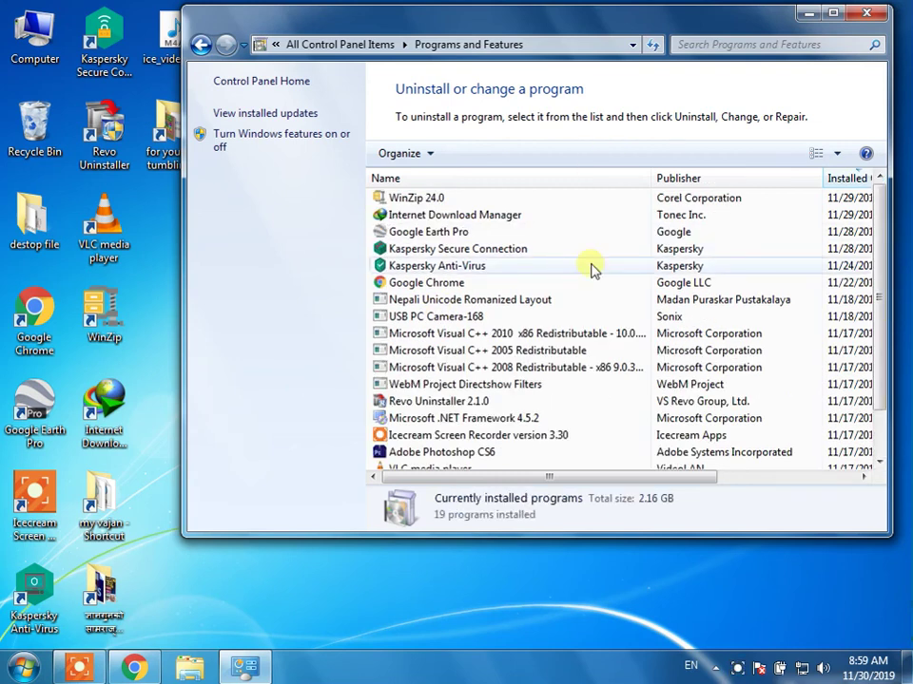
key(super+e)
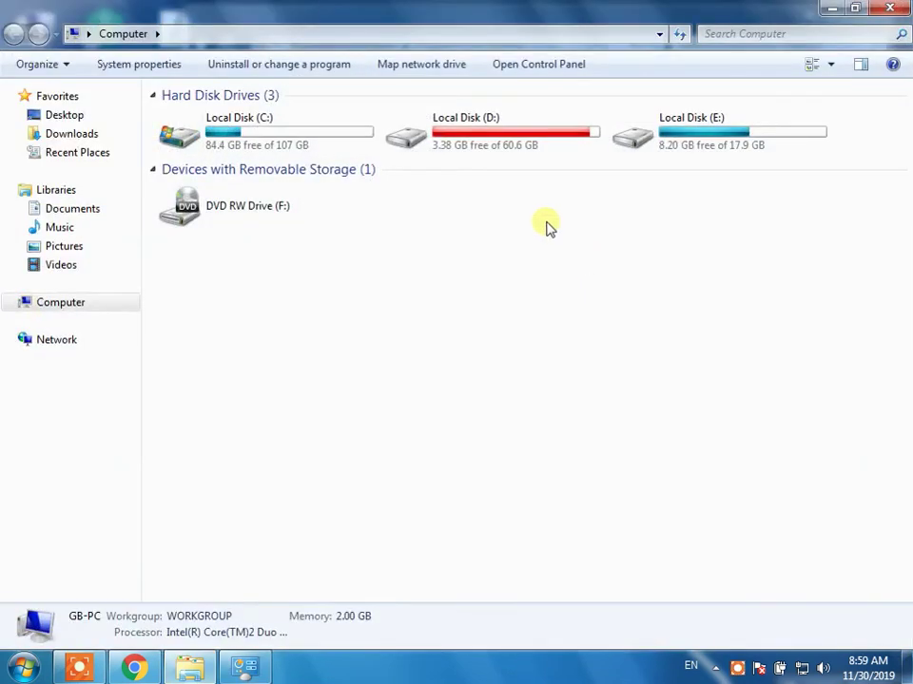
click(279, 71)
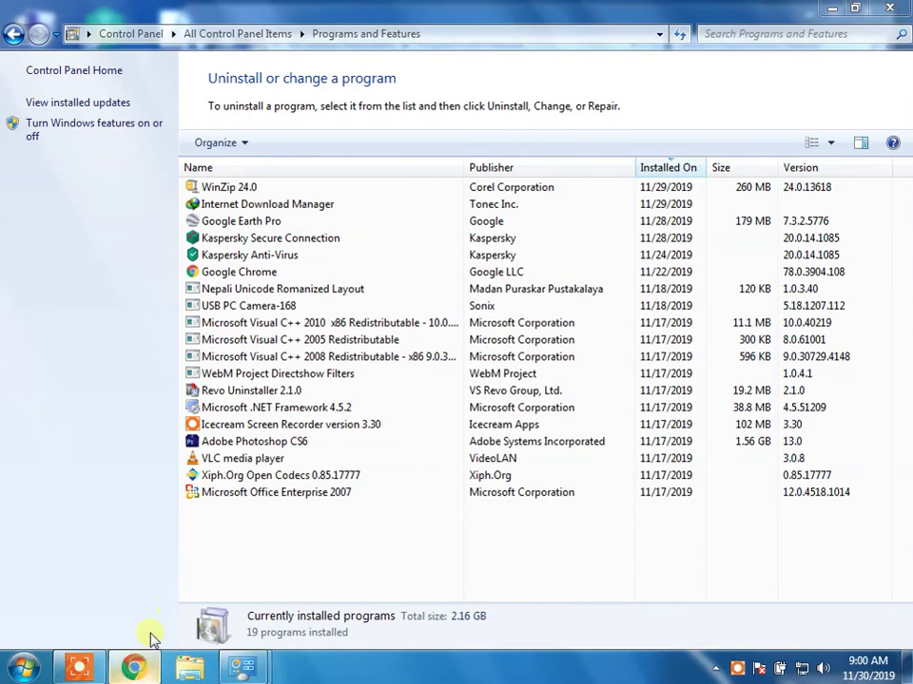
Switch to Google Chrome, replace the Google Translate tab with a new one, and load the Google home page.
click(138, 665)
click(241, 14)
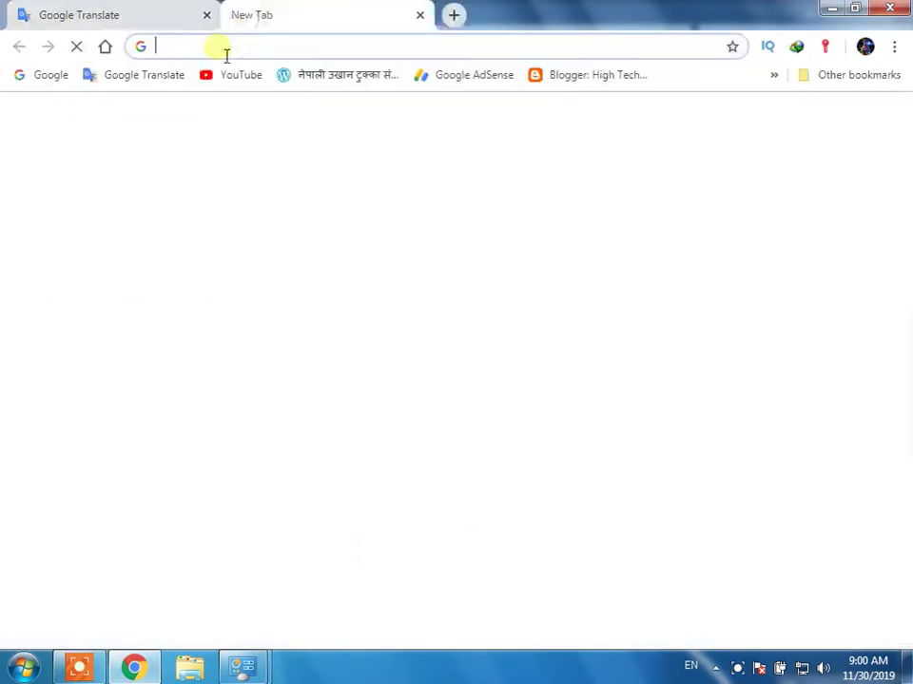
click(205, 15)
click(47, 74)
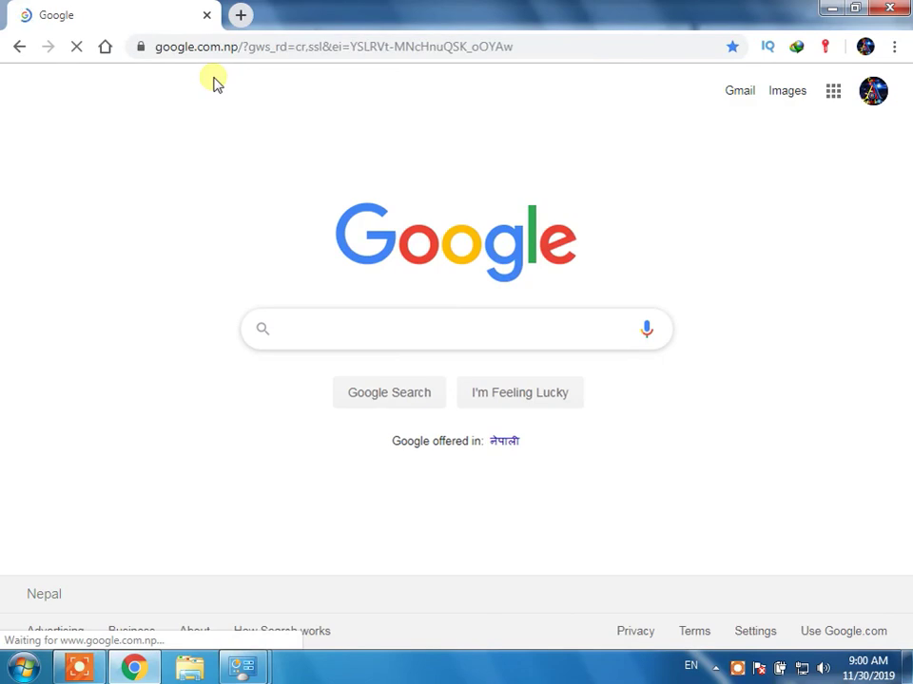
Search Google for "free antivirus" and look through the results for available antivirus downloads.
text(free)
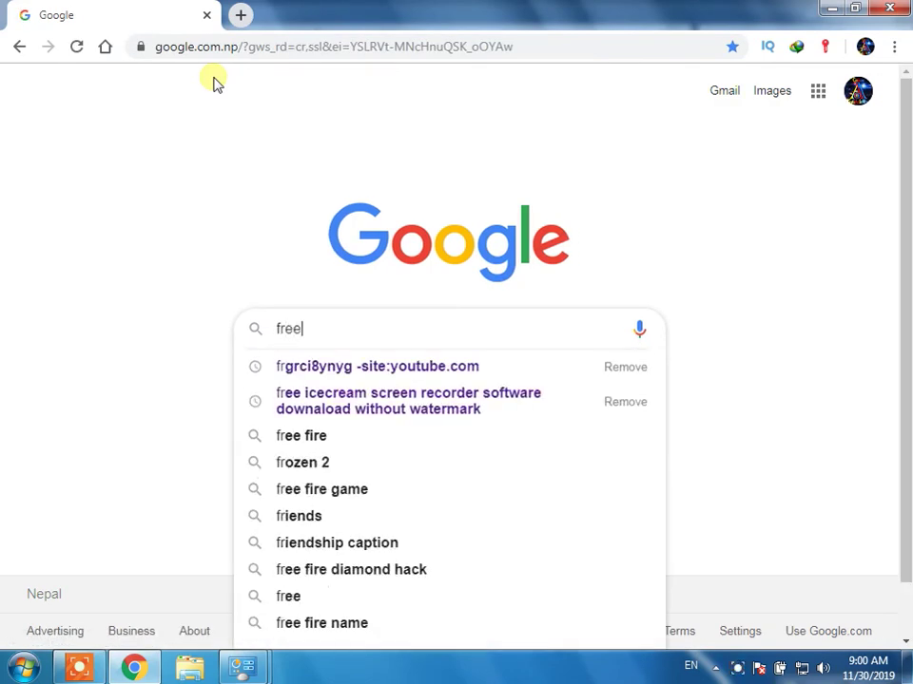
text( antivirus)
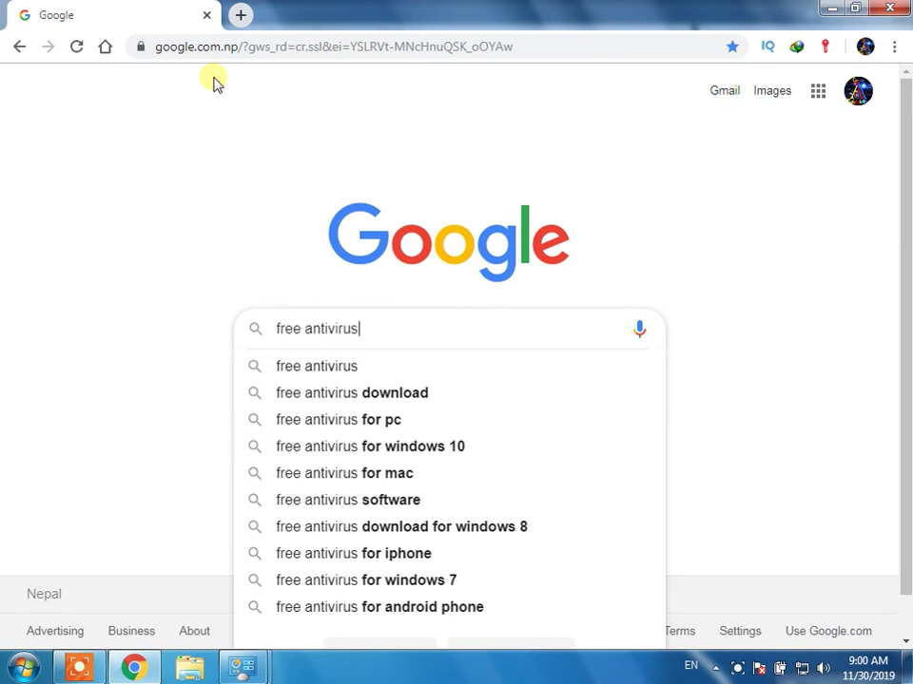
key(Return)
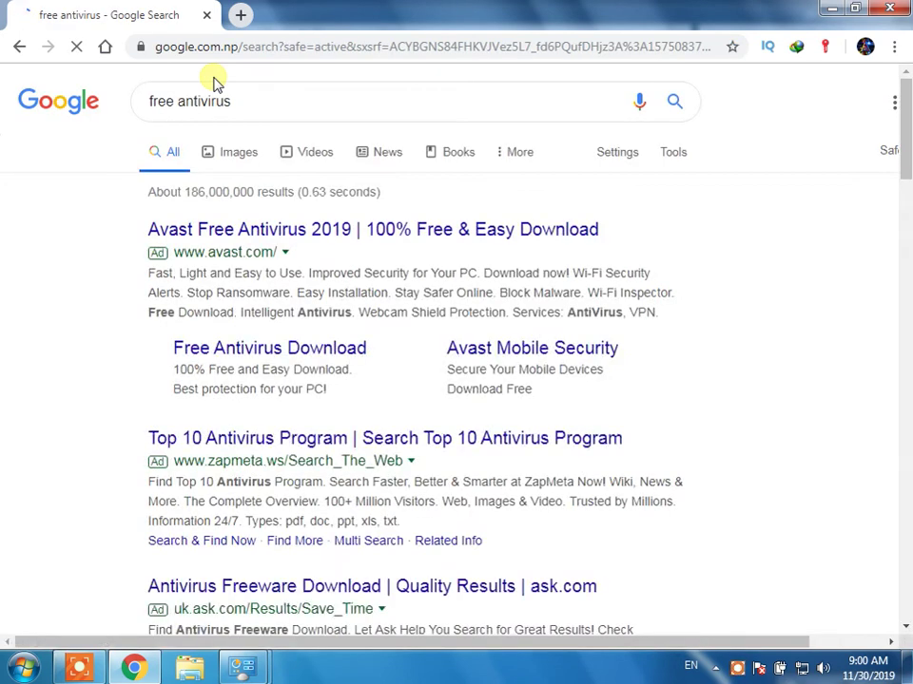
scroll(350, 271, down, 7)
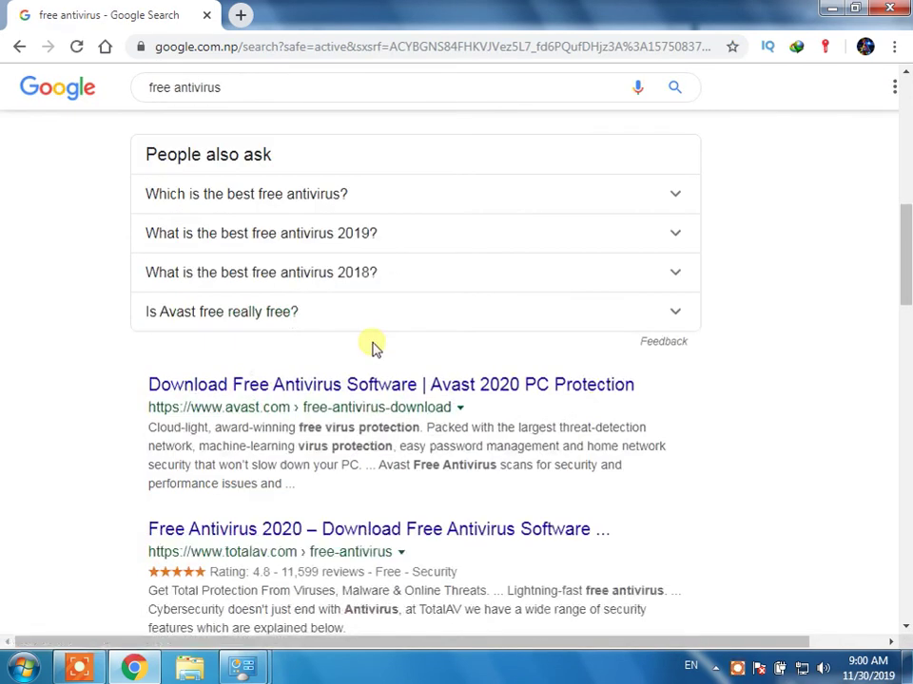
scroll(373, 348, down, 4)
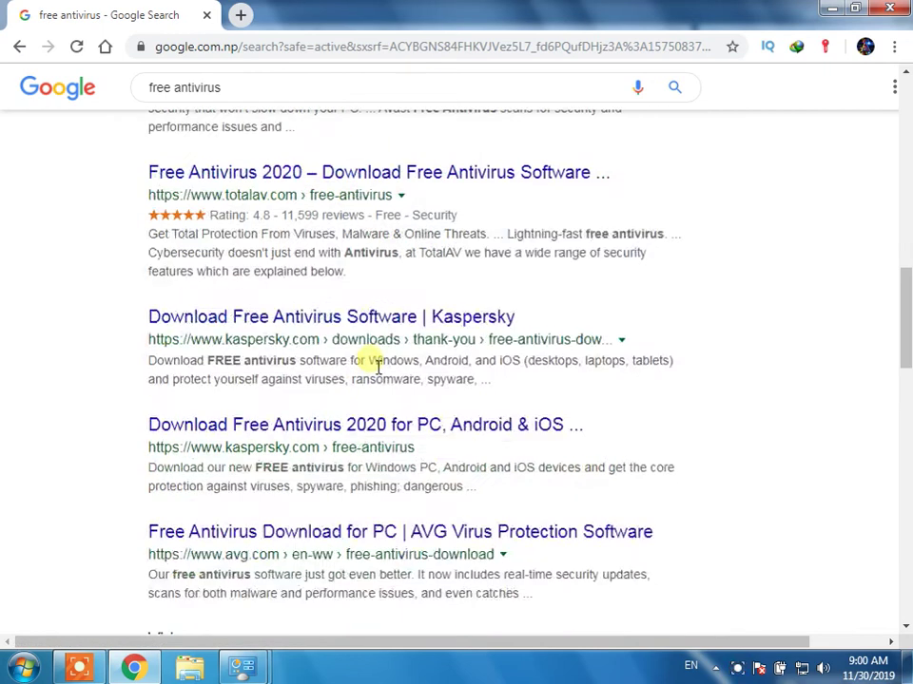
scroll(376, 364, down, 2)
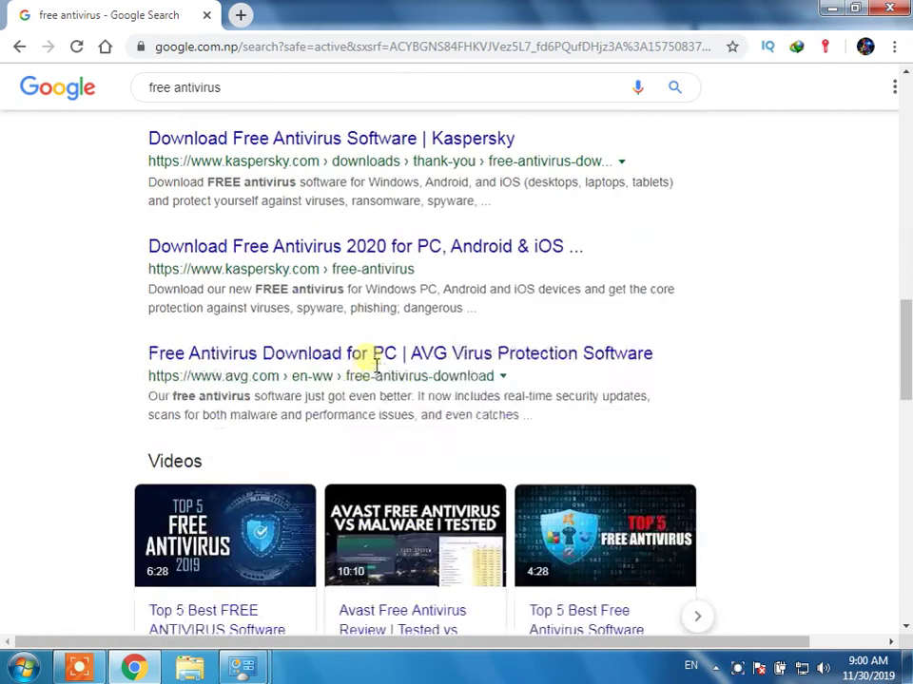
scroll(375, 364, down, 2)
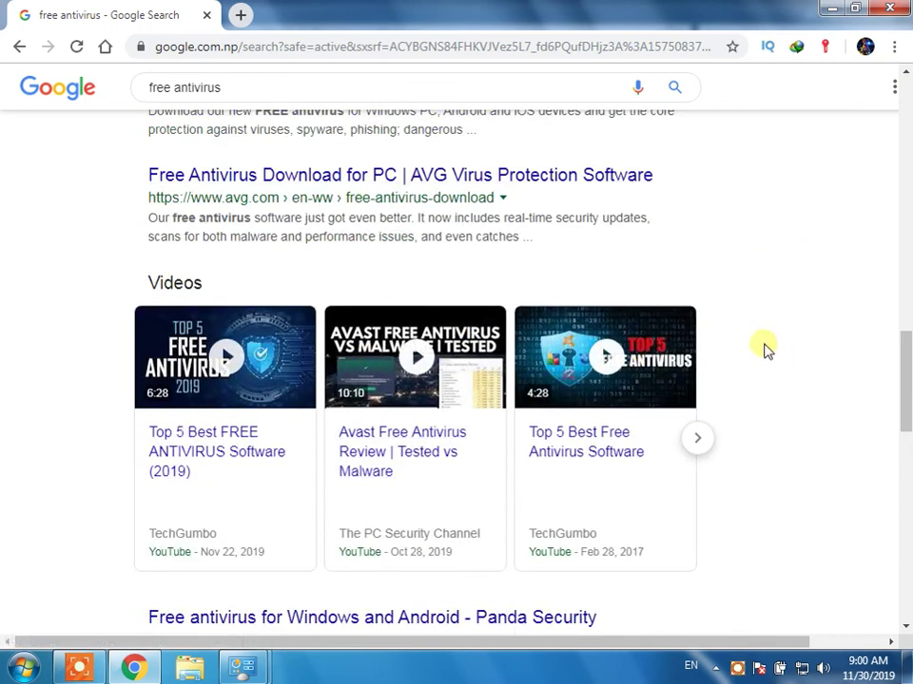
scroll(761, 348, up, 2)
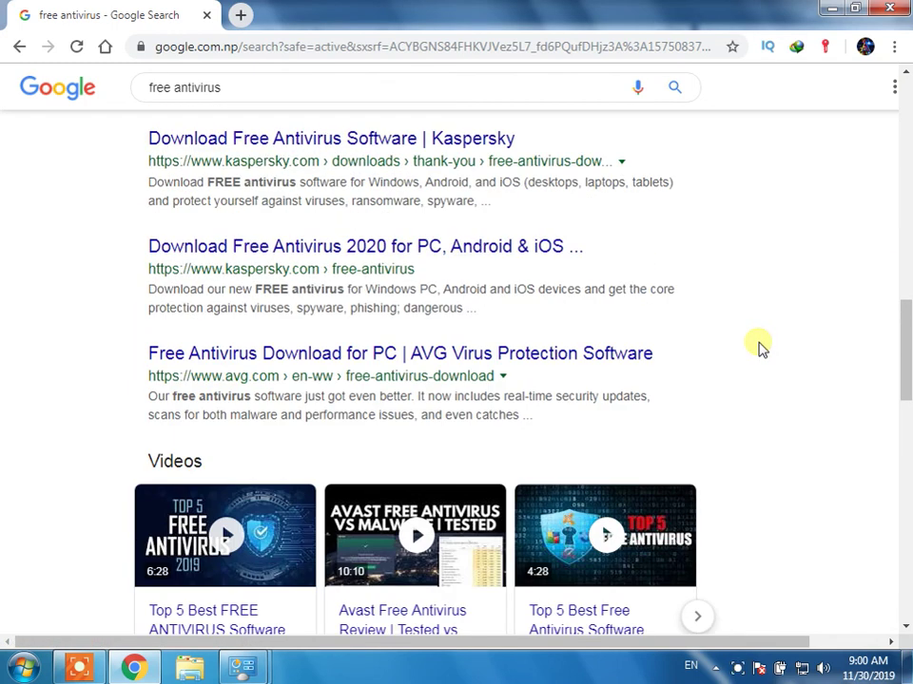
scroll(758, 347, up, 3)
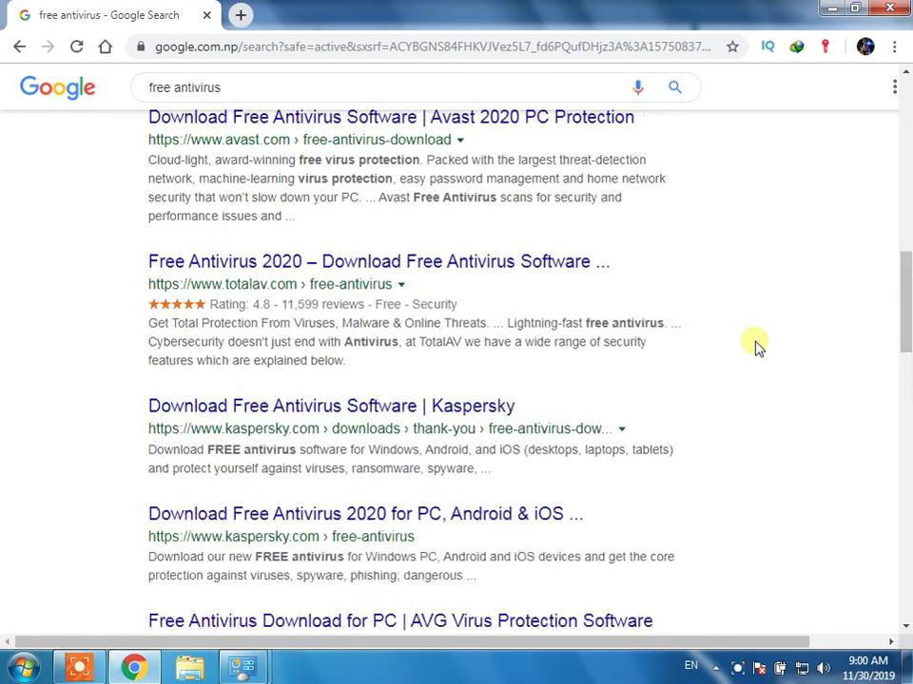
Launch the installed Kaspersky Anti-Virus and look through the installed programs in Programs and Features, including the VLC media player entry.
scroll(652, 312, up, 2)
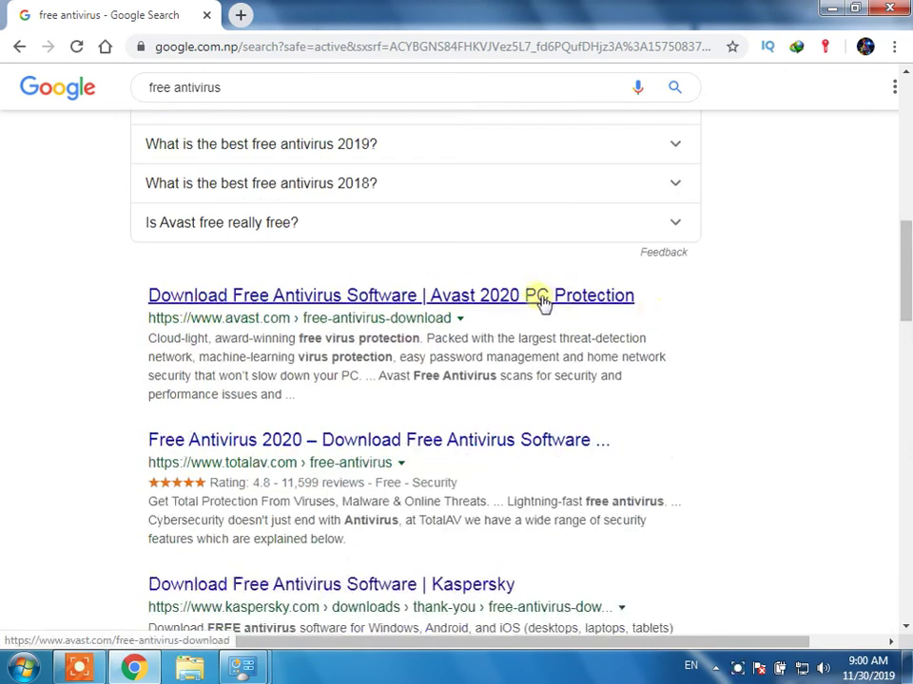
click(715, 668)
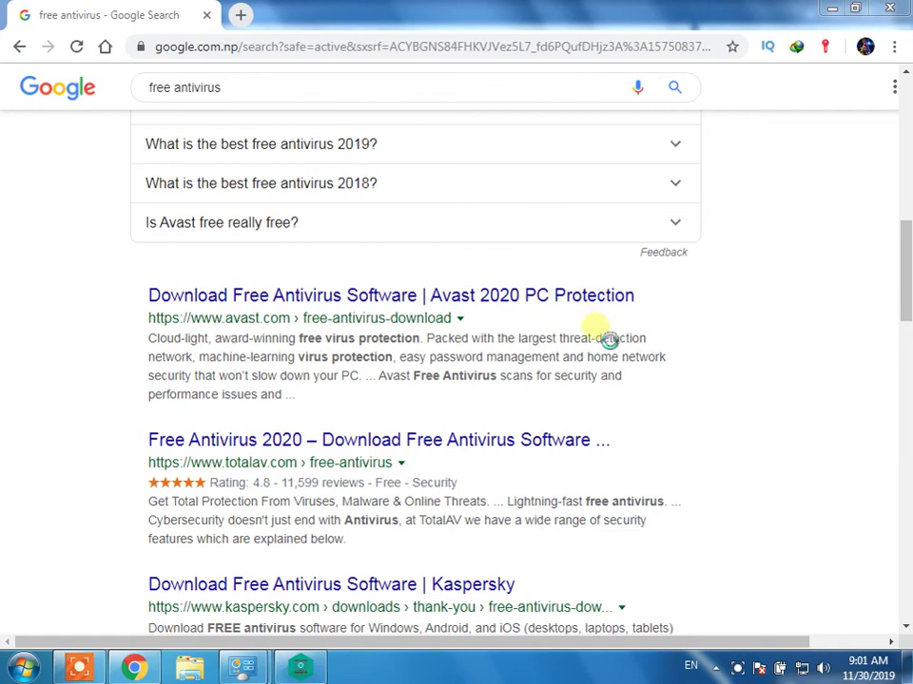
mouse_move(242, 668)
click(399, 567)
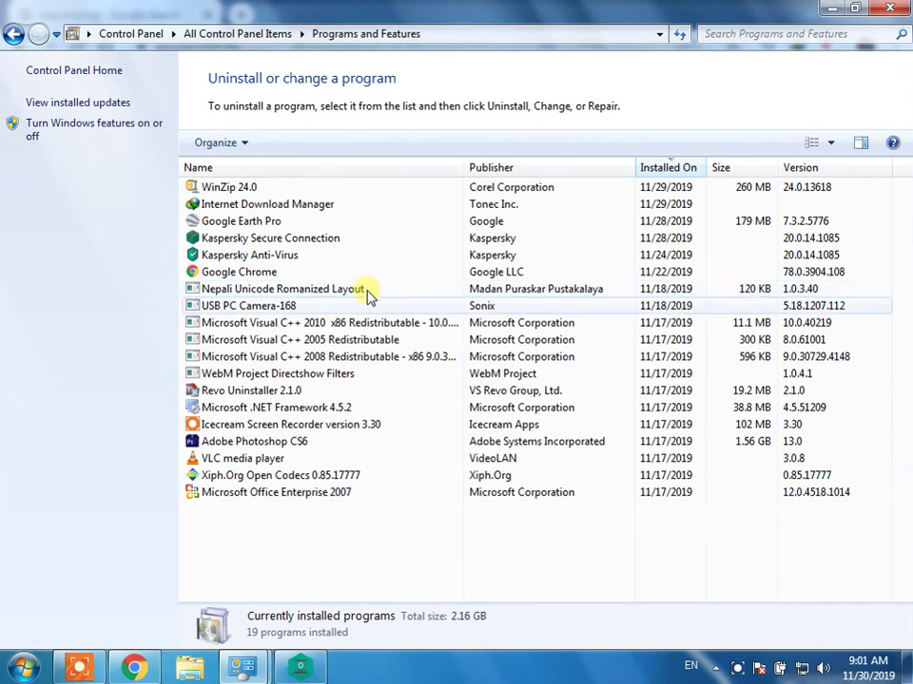
click(245, 462)
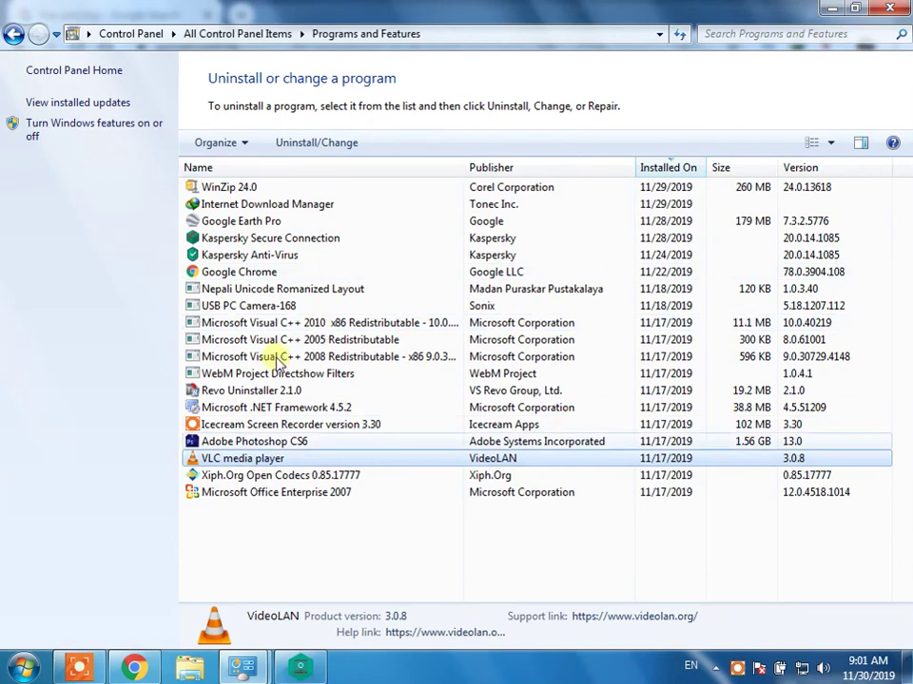
click(274, 532)
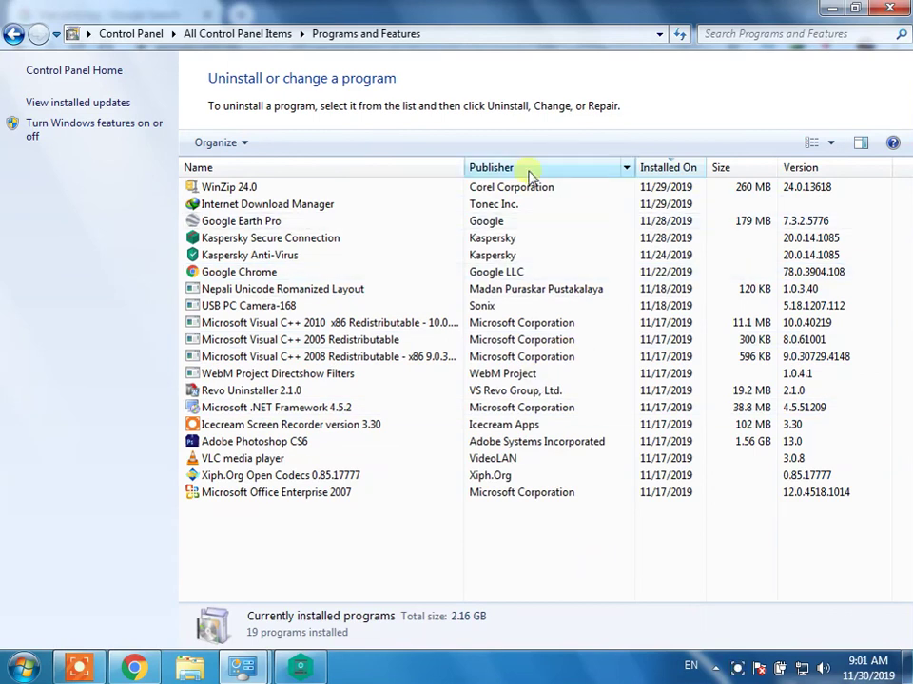
click(833, 9)
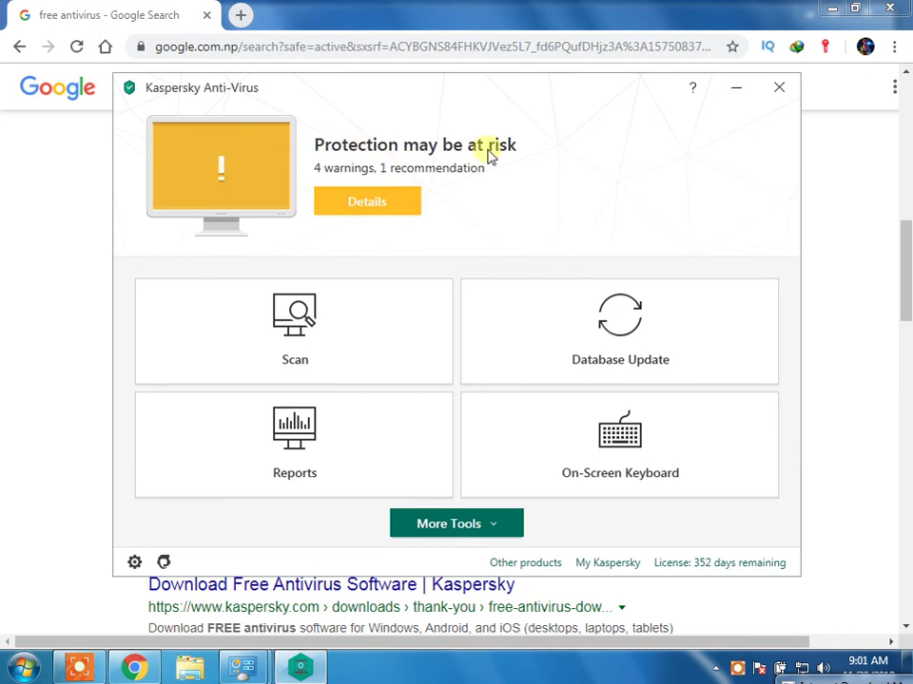
Resolve DriverPack warnings in Kaspersky's Notification Center, choosing to delete DriverPack-17-Online_667970522.1575038131.exe.
click(689, 237)
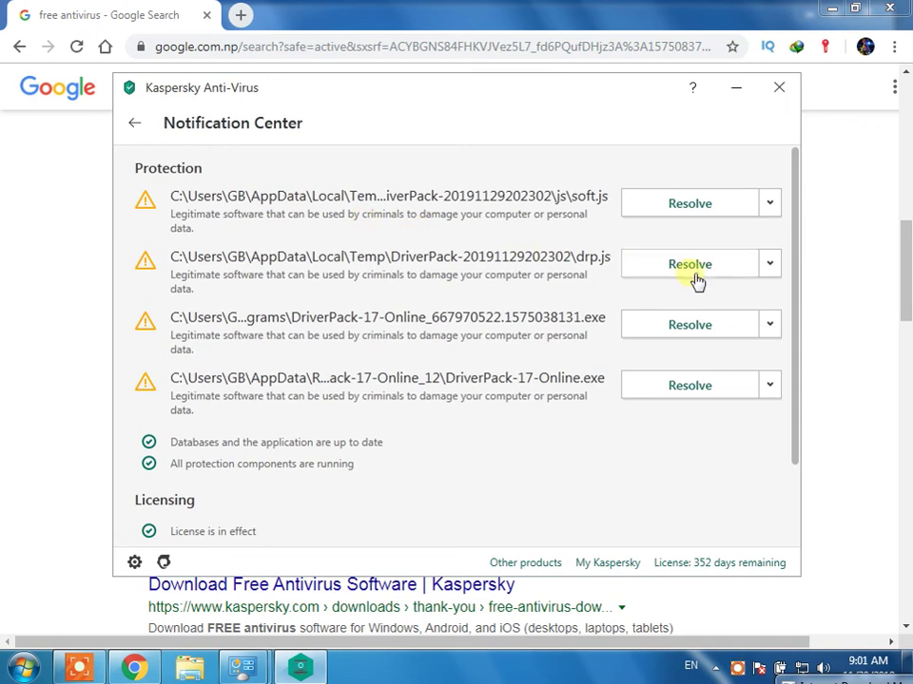
click(771, 201)
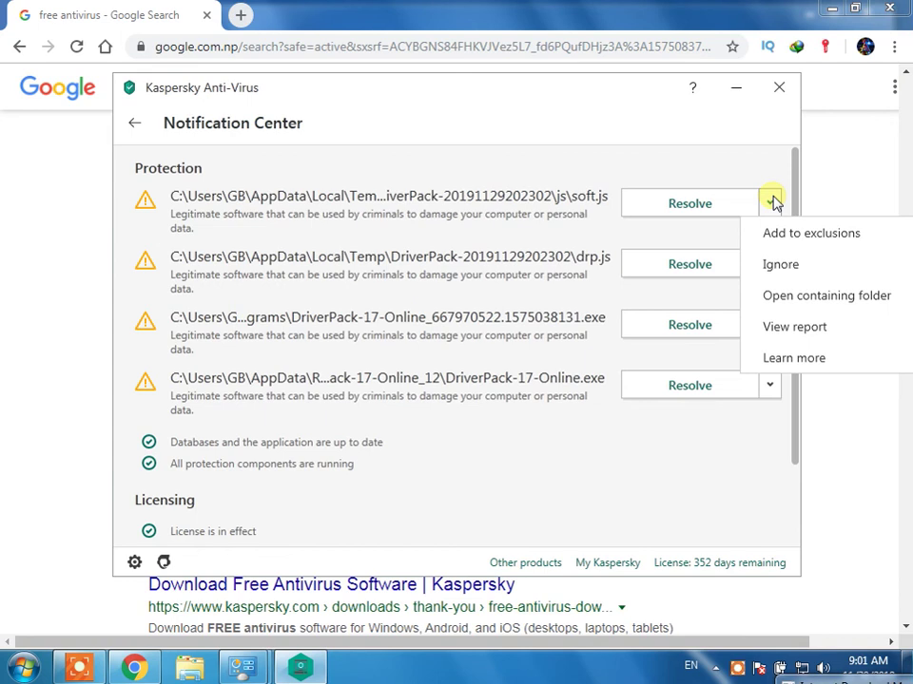
click(715, 219)
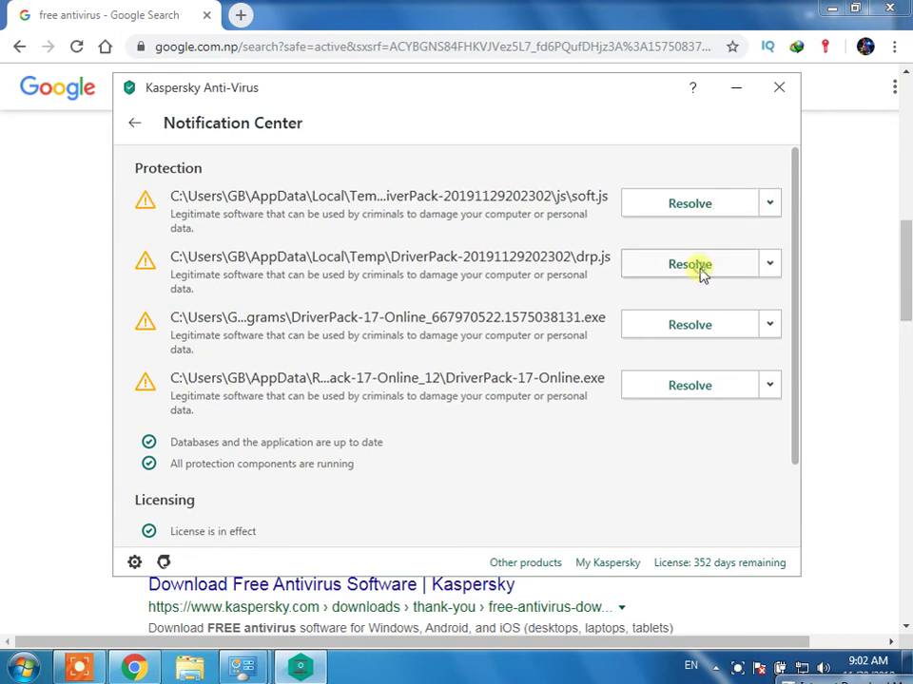
click(699, 326)
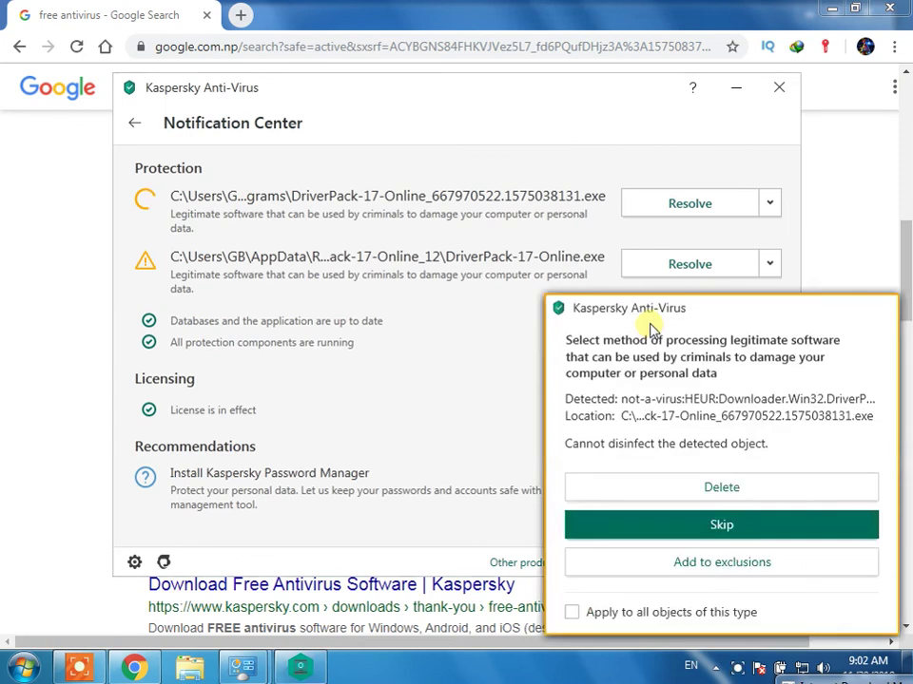
click(666, 487)
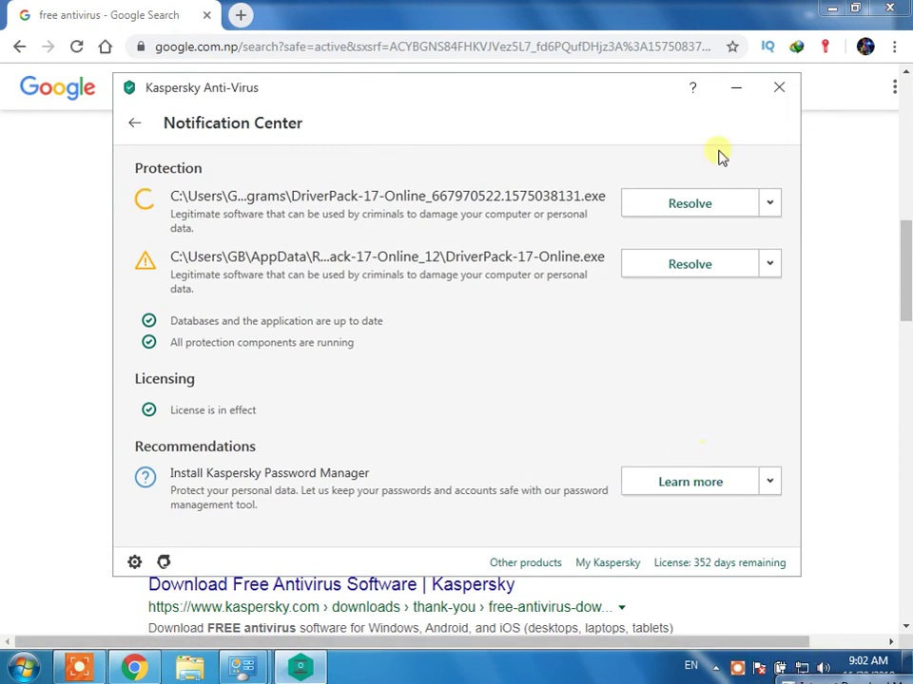
Minimize the Kaspersky, Chrome and Programs and Features windows to show the desktop.
click(736, 93)
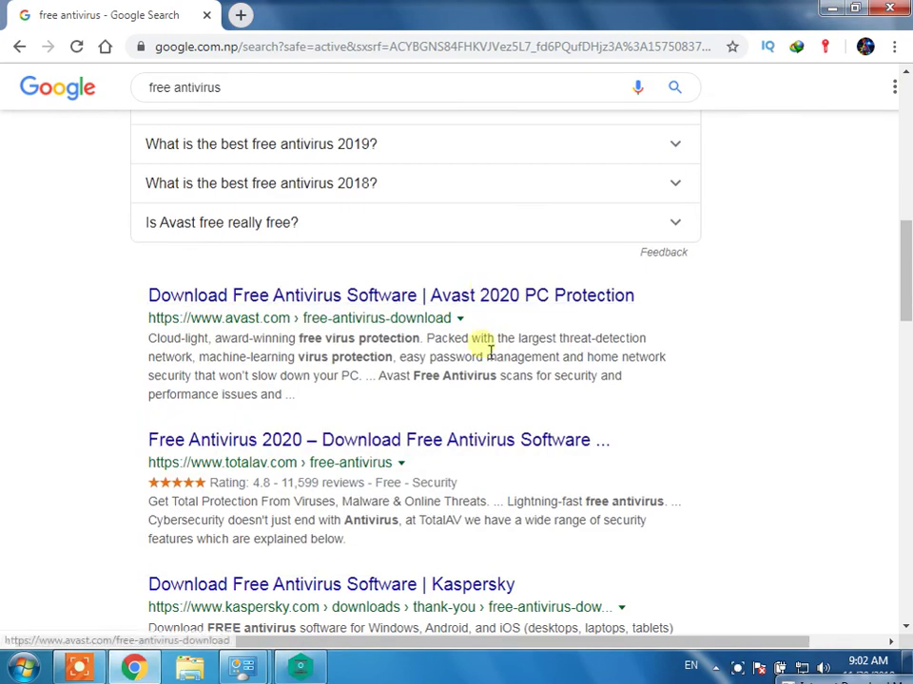
click(832, 7)
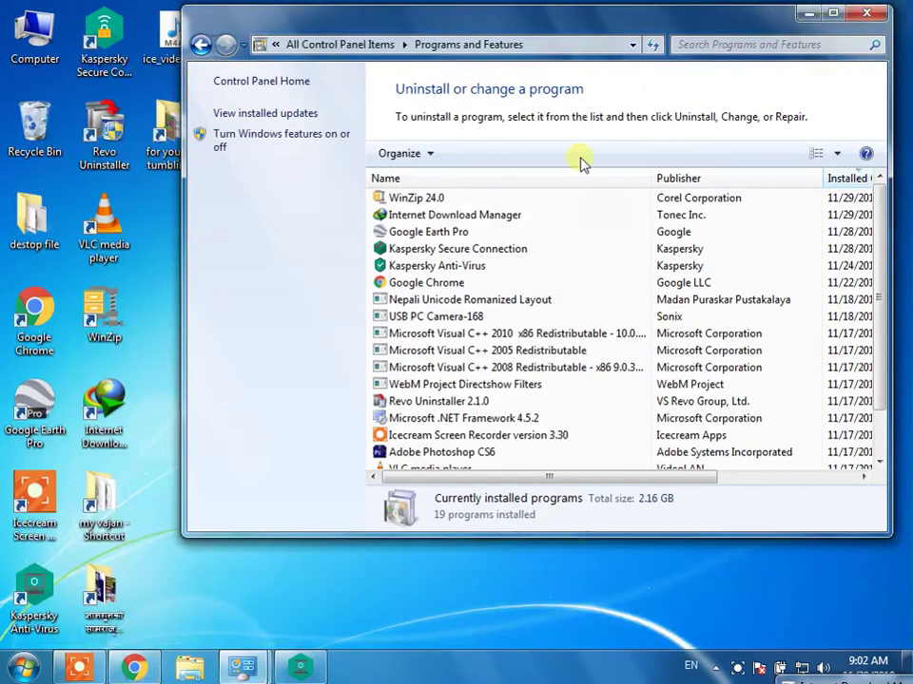
double_click(550, 17)
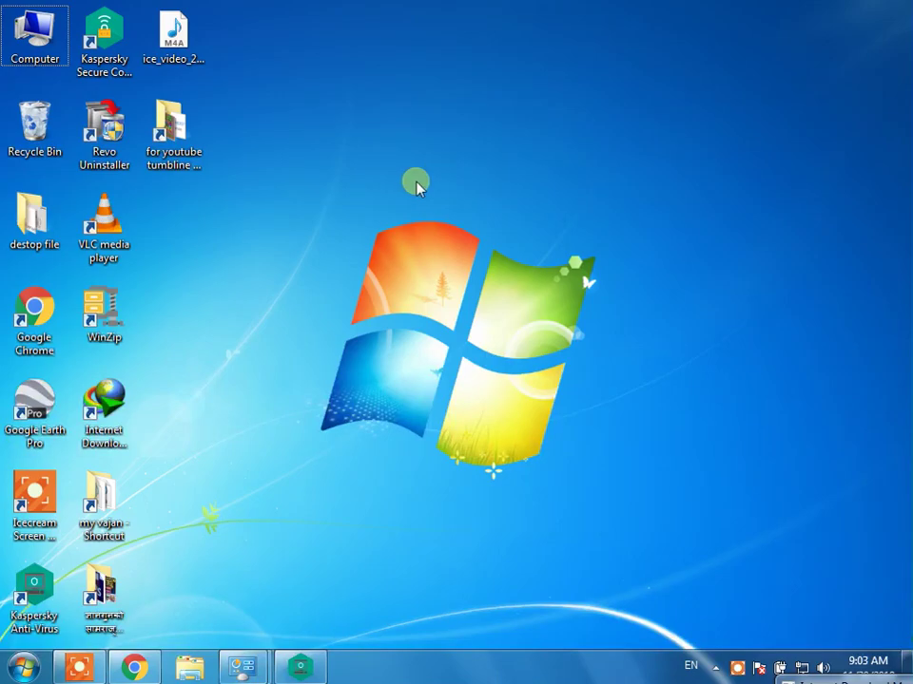
Open the Windows Temp folder with the Run command "temp", check it for leftover files, and close it.
key(super+r)
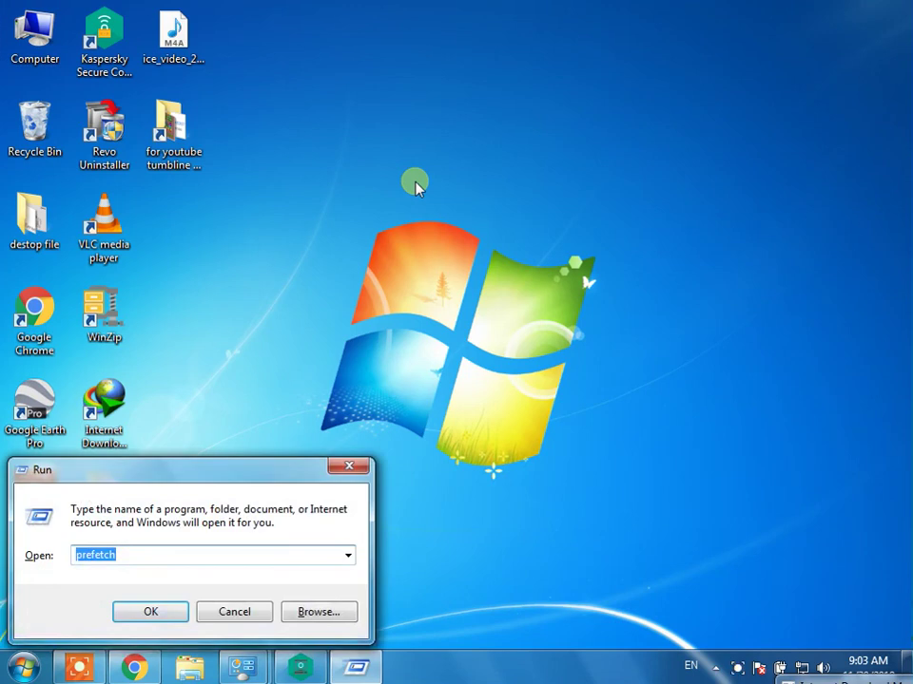
click(203, 465)
text(te)
double_click(204, 465)
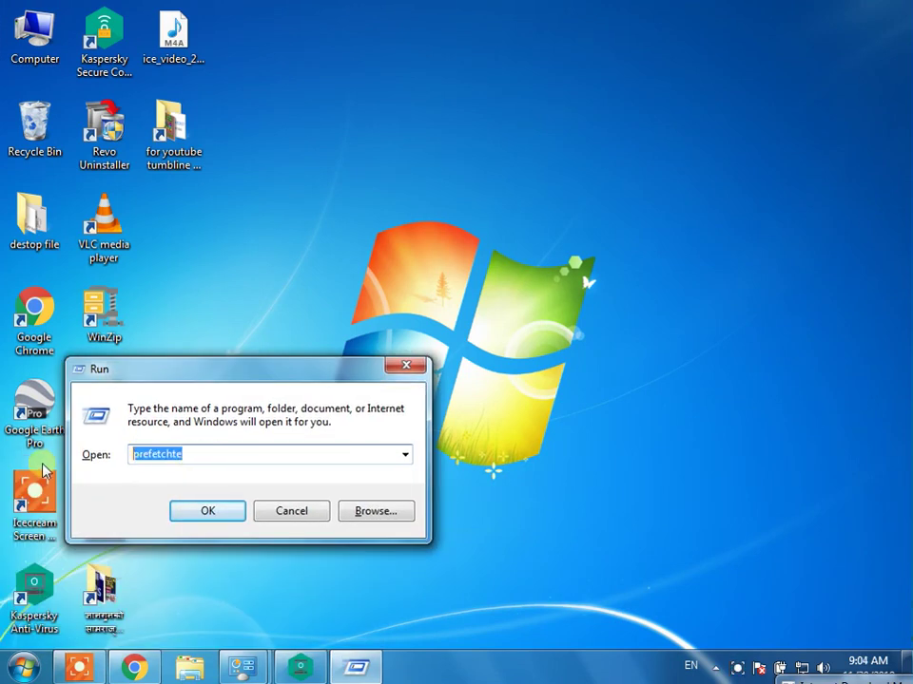
text(te)
click(201, 481)
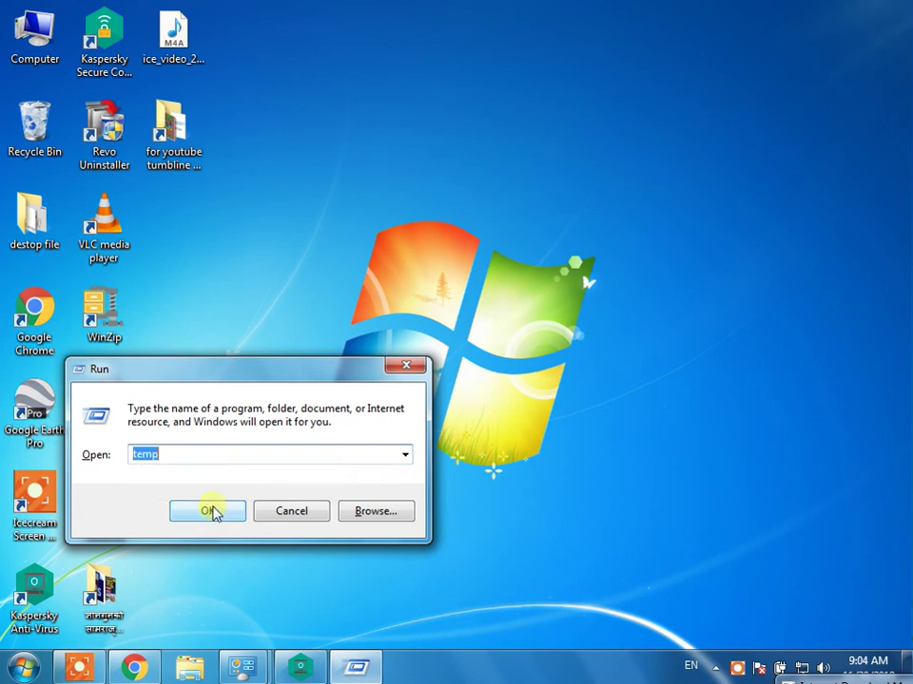
click(214, 510)
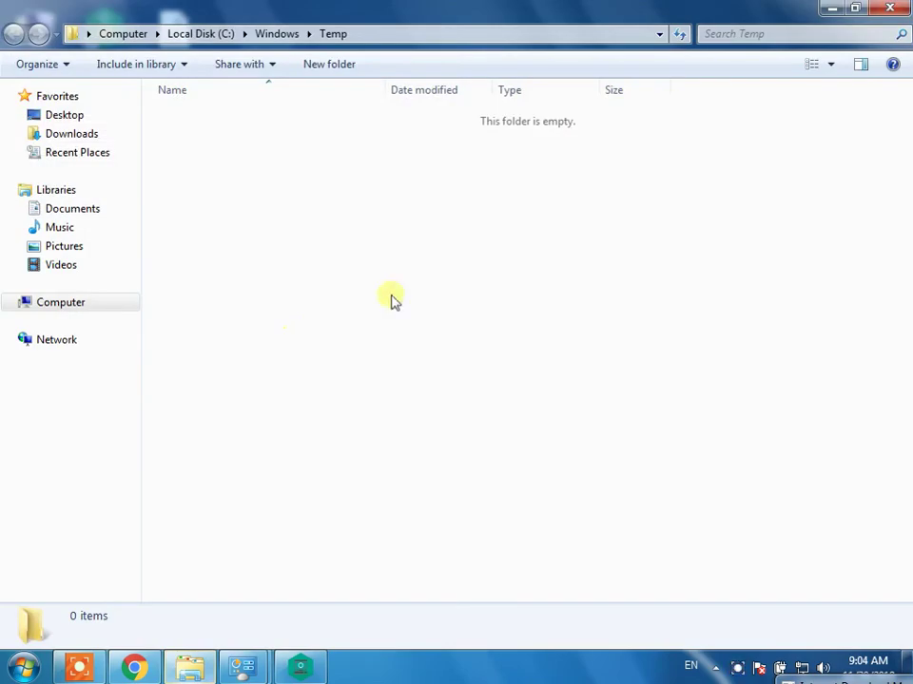
click(888, 8)
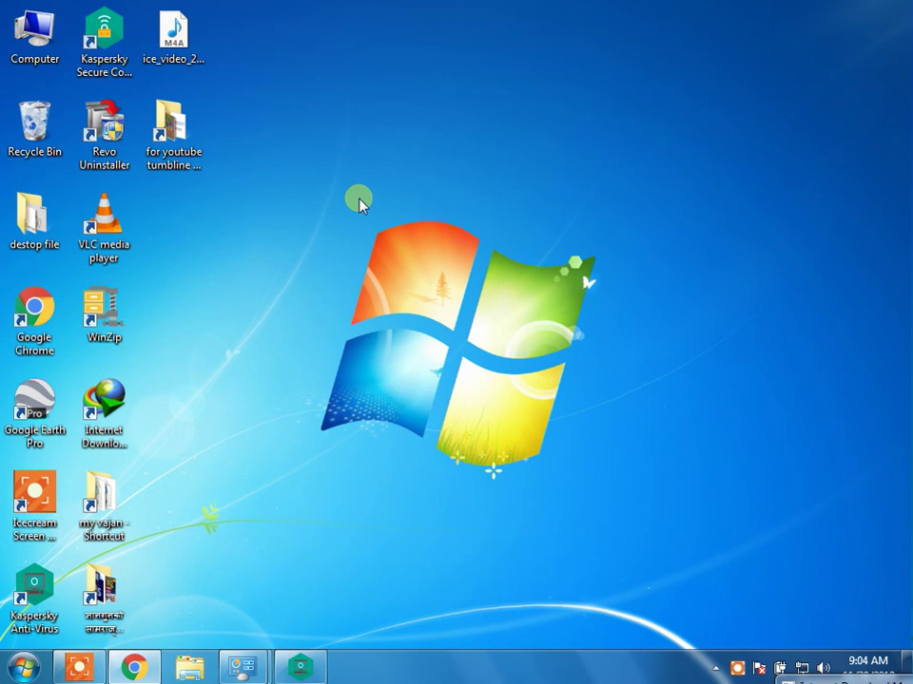
Run msconfig, review the startup items in System Configuration, and close it without changes.
key(super+r)
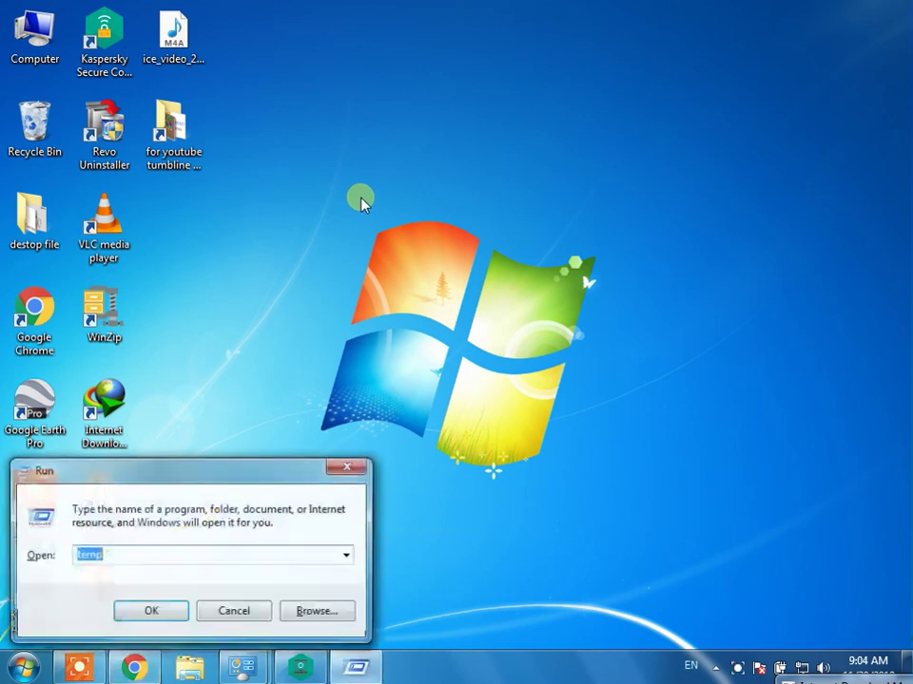
text(m)
key(Down)
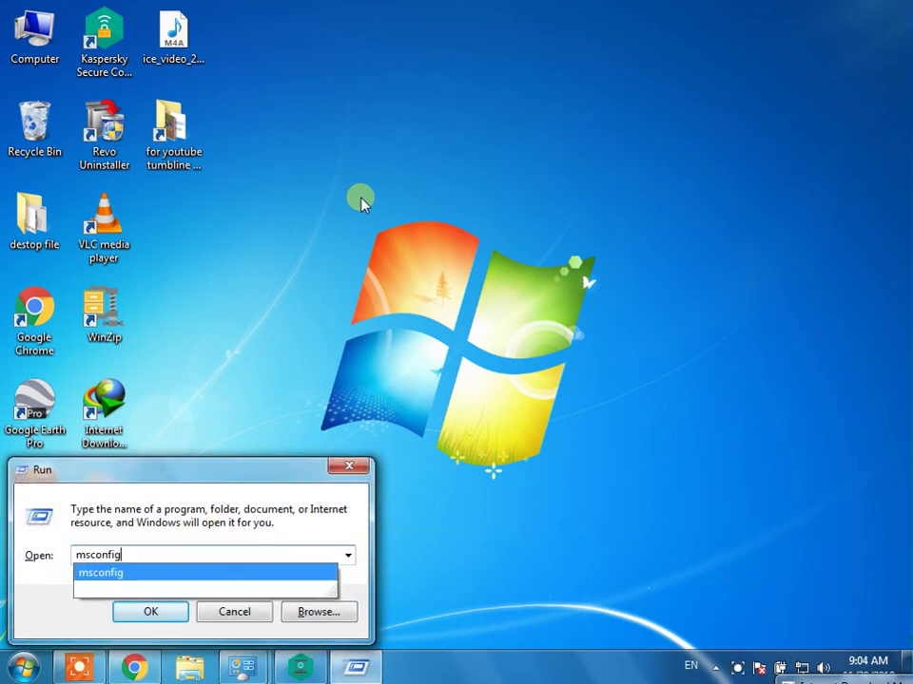
key(Return)
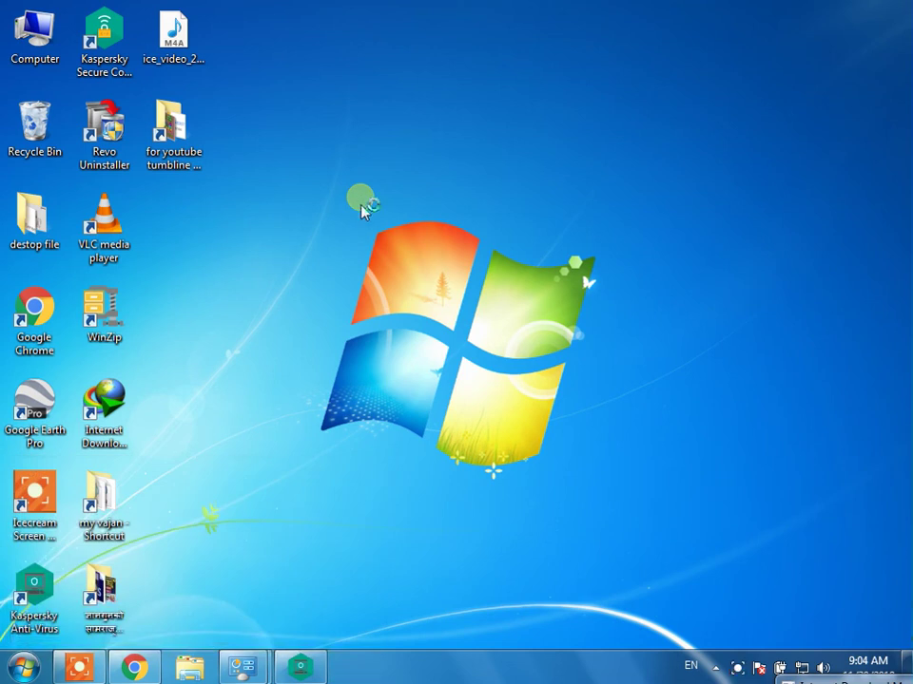
click(361, 198)
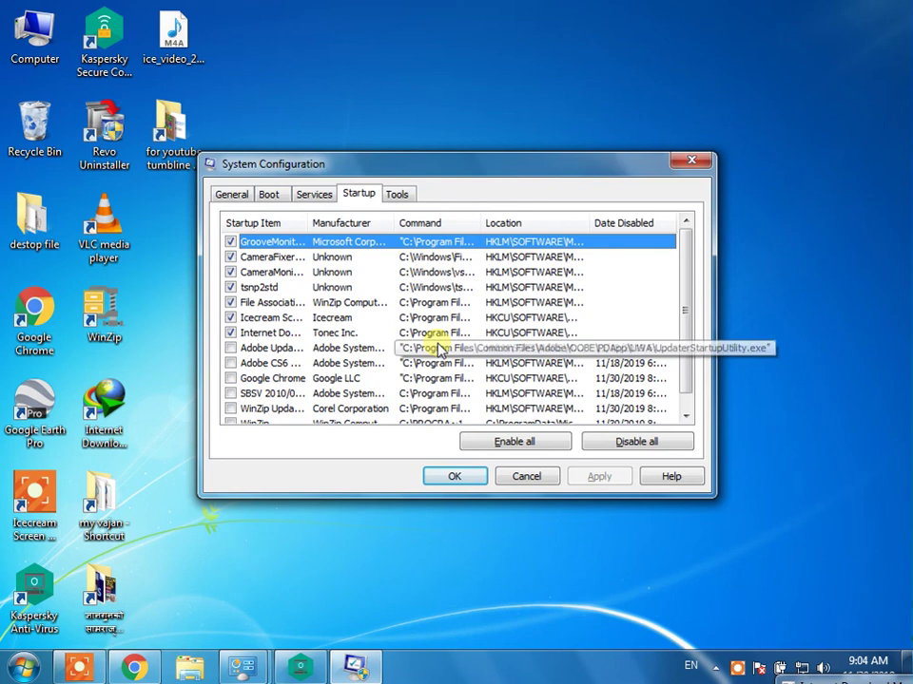
scroll(433, 362, down, 1)
scroll(439, 368, up, 1)
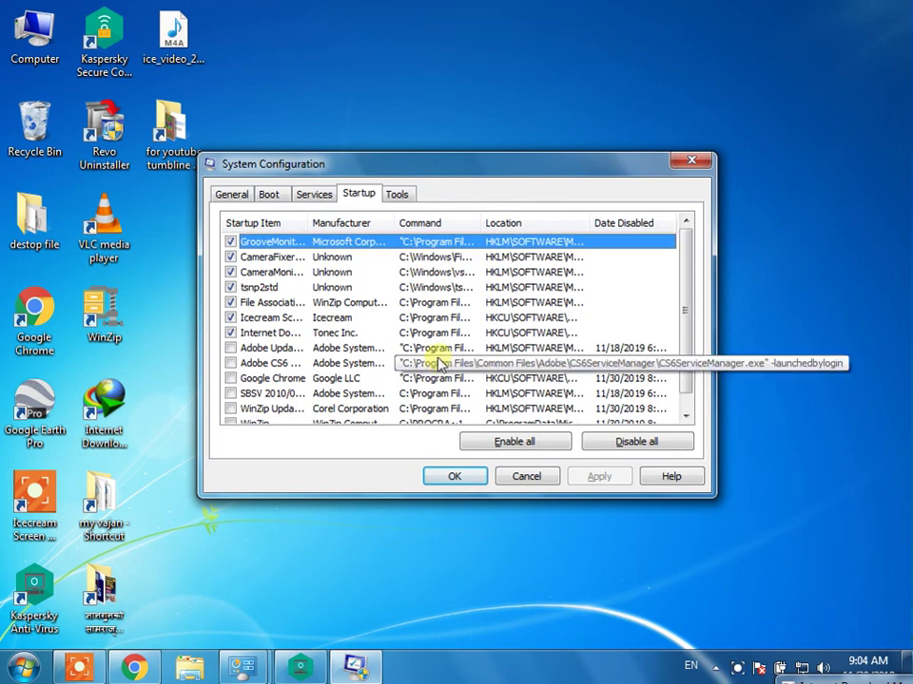
click(680, 161)
Browse Local Disk (E:) to the Wallpaper collection-1 folder inside ALL ALL FILES.
double_click(36, 47)
click(686, 133)
double_click(686, 134)
double_click(294, 122)
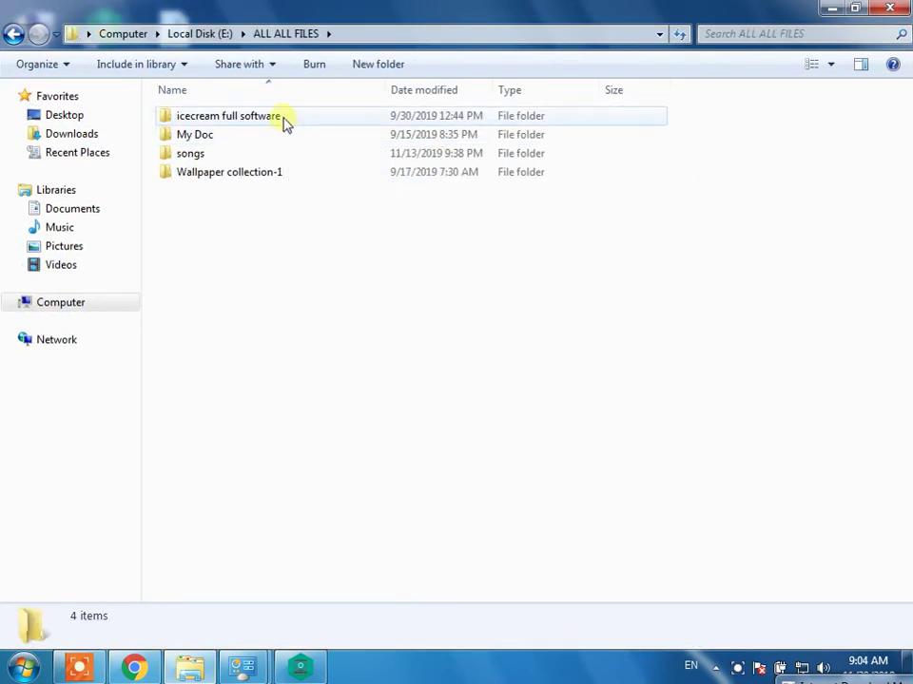
click(272, 179)
double_click(271, 179)
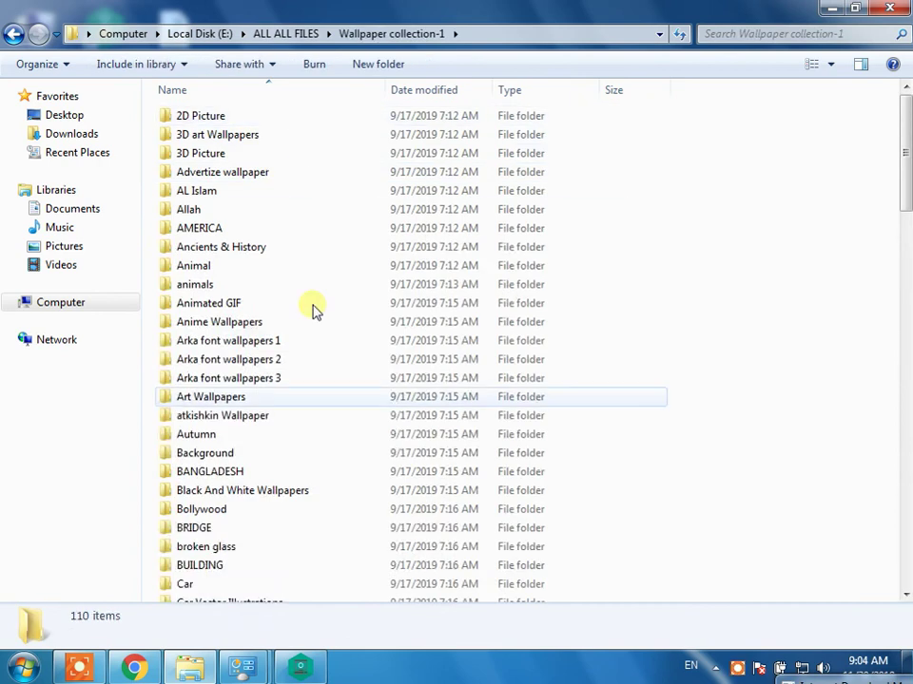
Go back up to Computer and view the contents of AALL FILES TOTAL FILES on Local Disk (D:).
click(287, 34)
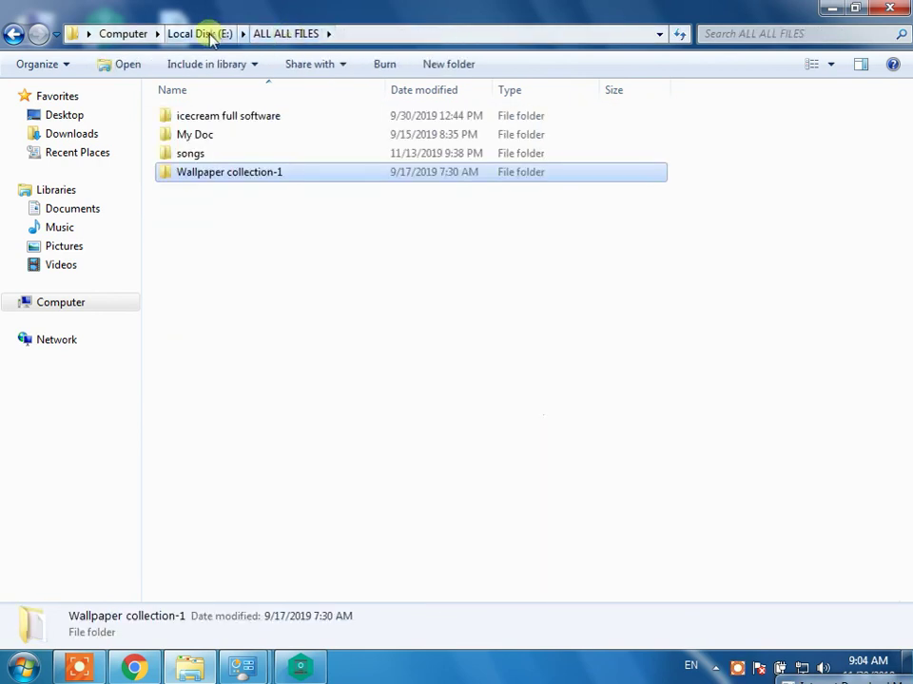
click(202, 34)
click(121, 36)
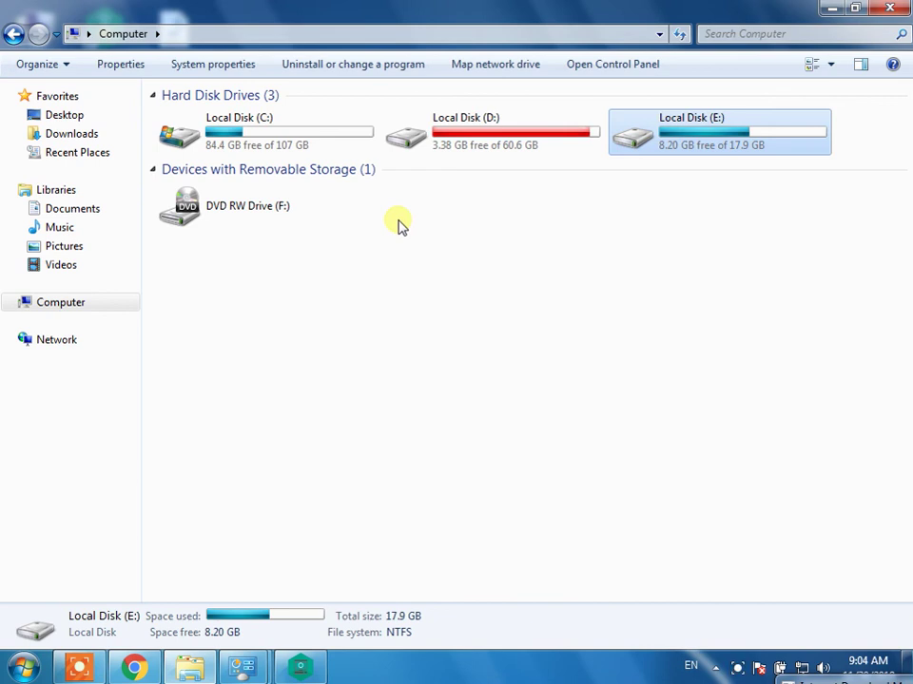
double_click(446, 150)
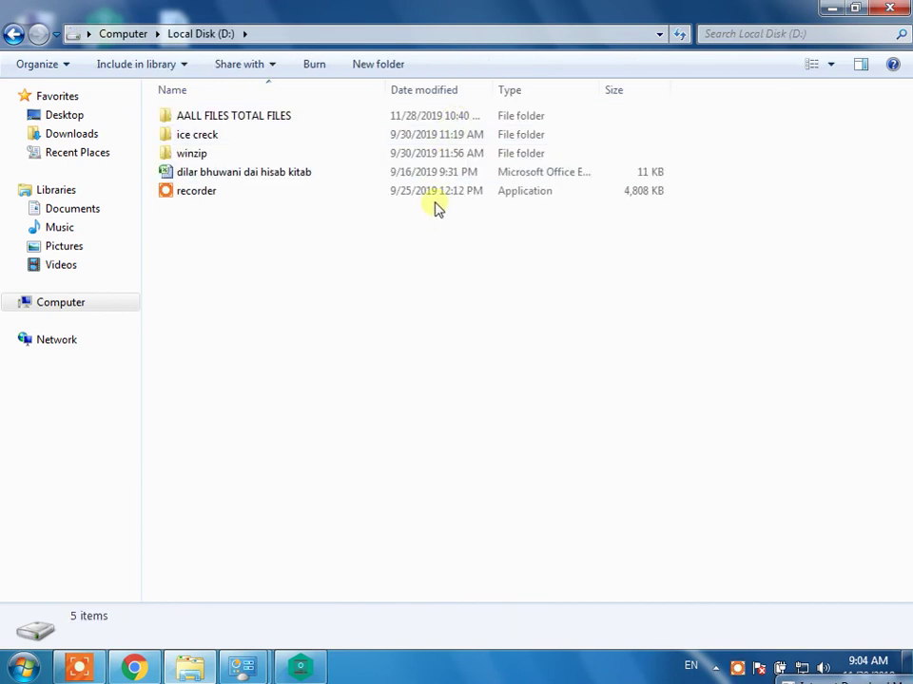
double_click(255, 116)
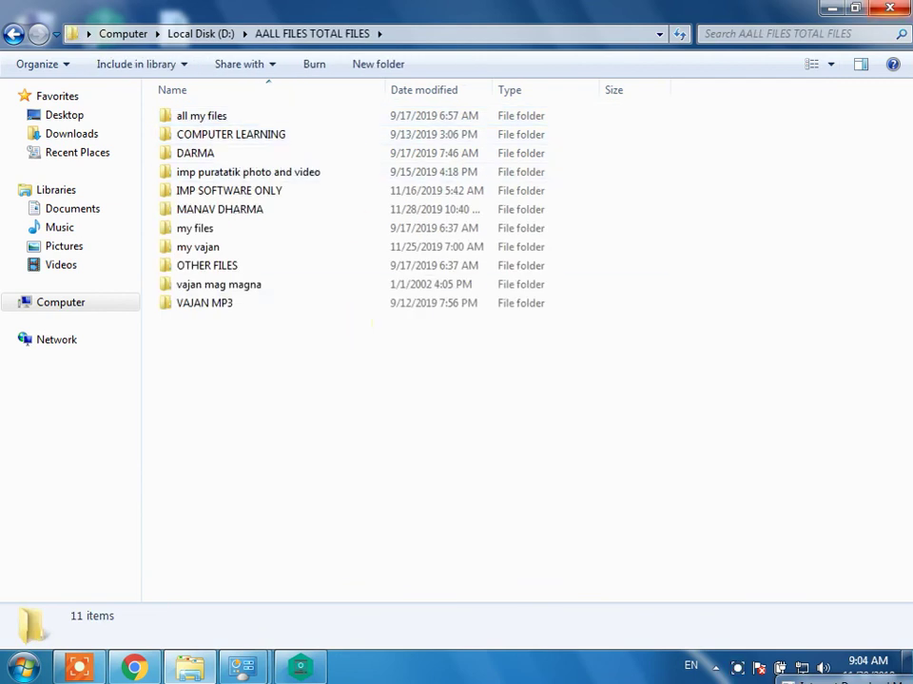
Return to the Windows desktop and refresh it.
key(super+d)
right_click(571, 125)
click(599, 177)
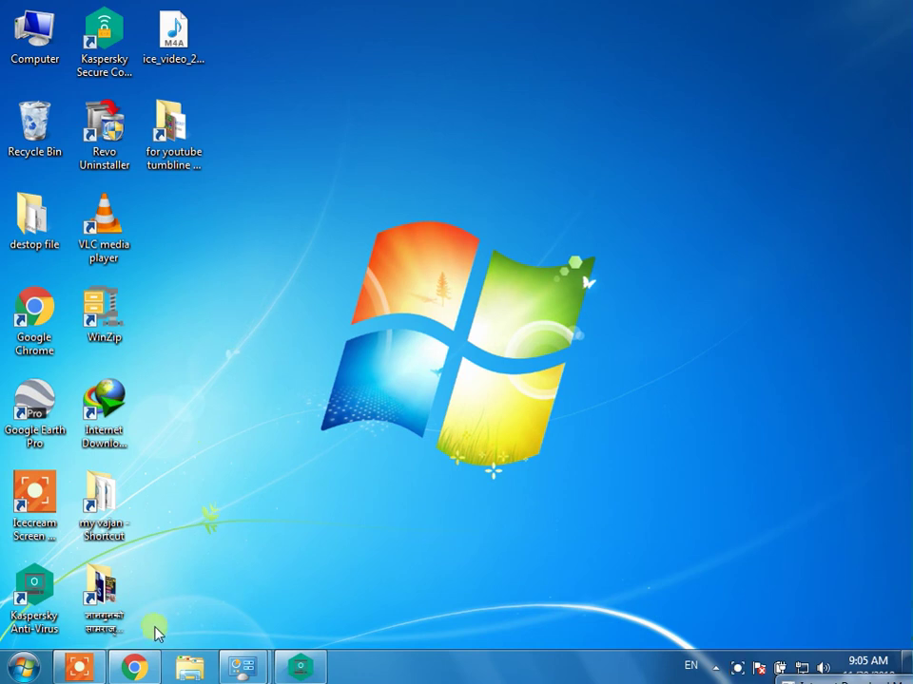
Restore the Kaspersky Anti-Virus window, reposition it on the desktop, and return from the Notification Center to its main screen.
click(298, 666)
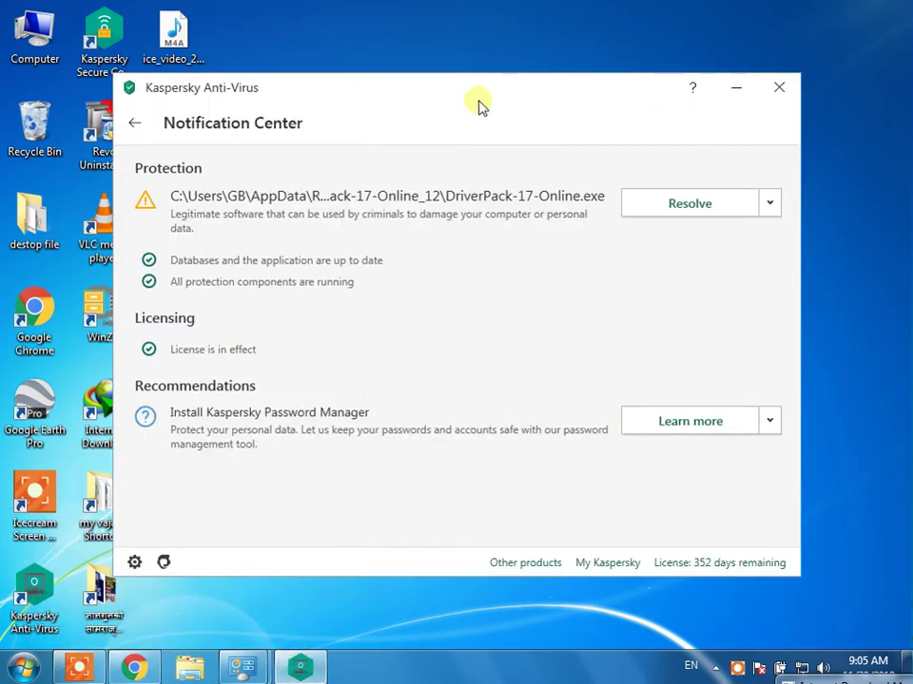
drag(478, 103, 512, 73)
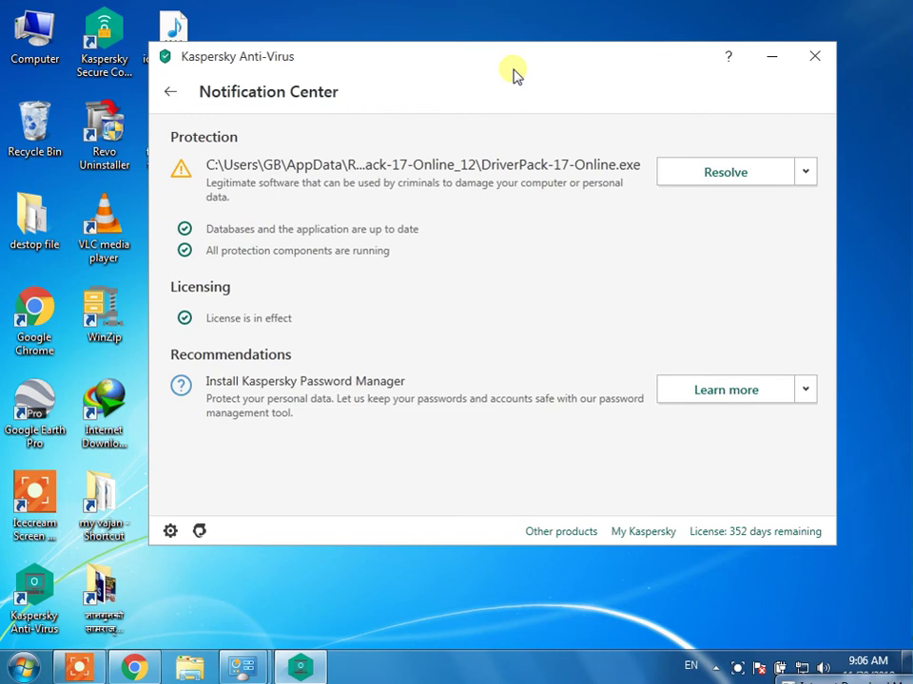
drag(501, 67, 524, 66)
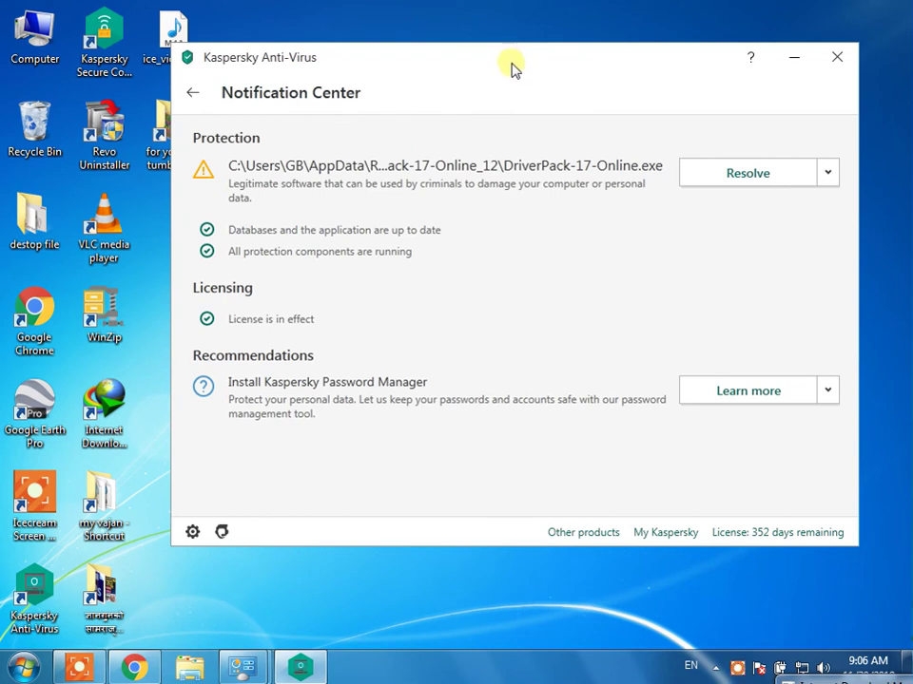
click(302, 668)
click(294, 665)
click(193, 92)
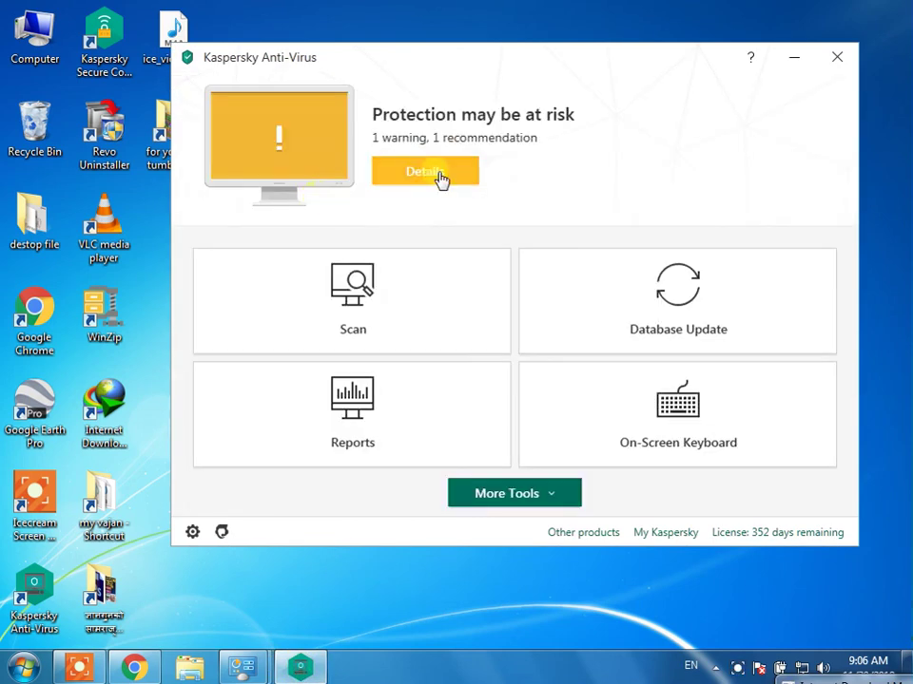
Show the Full Scan page in Kaspersky Anti-Virus, minimize its window and refresh the desktop.
click(401, 305)
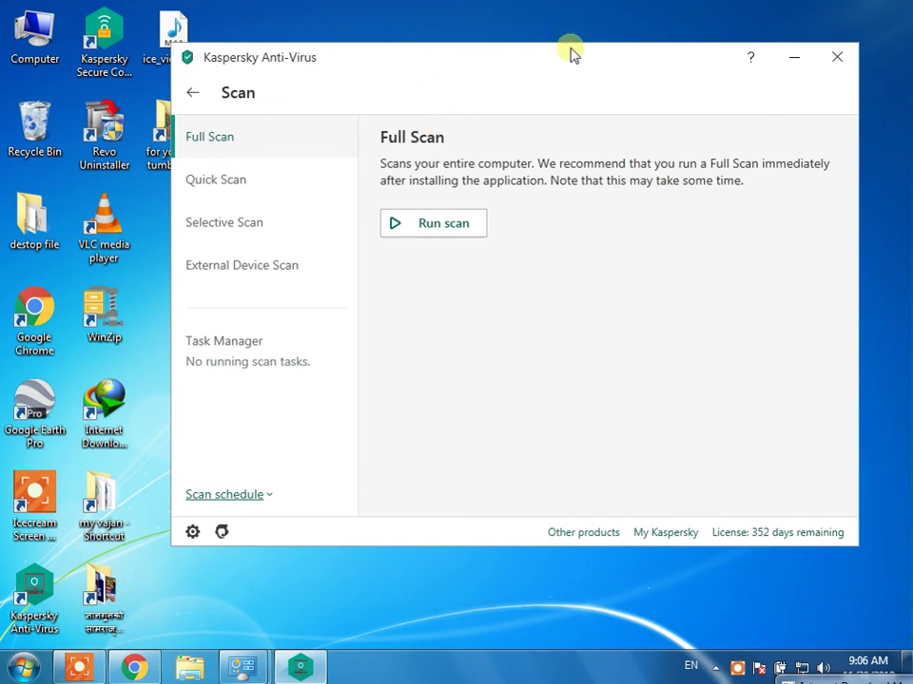
click(794, 59)
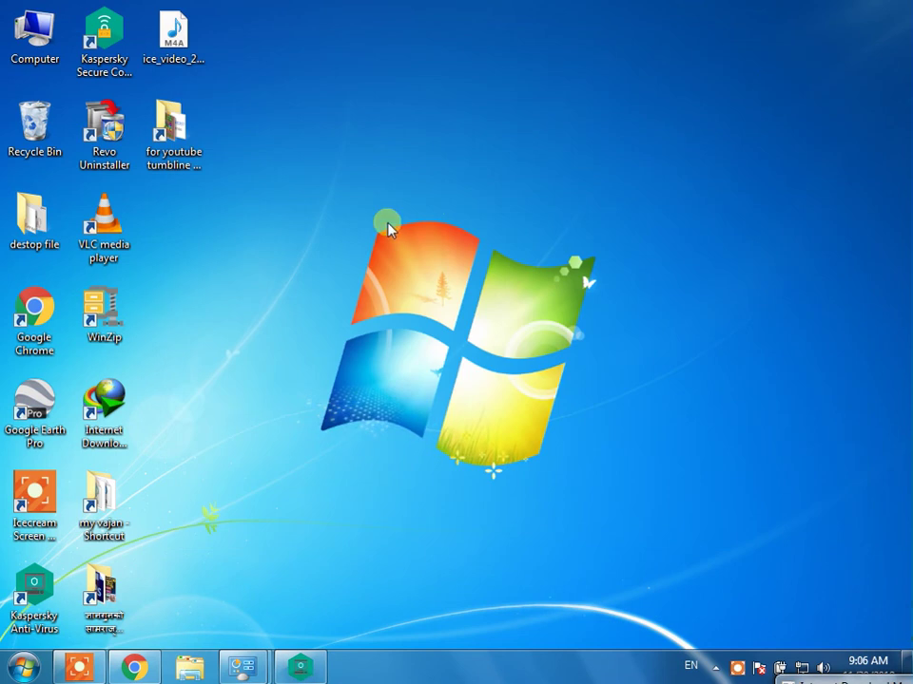
right_click(356, 161)
click(397, 205)
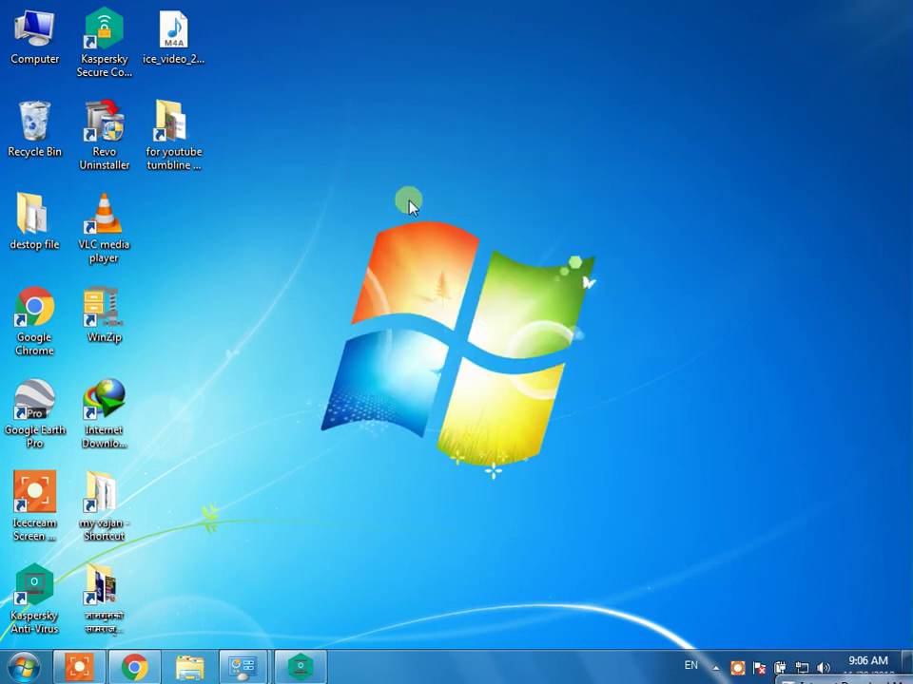
Launch Adobe Photoshop through the Run command "photoshop".
key(super+r)
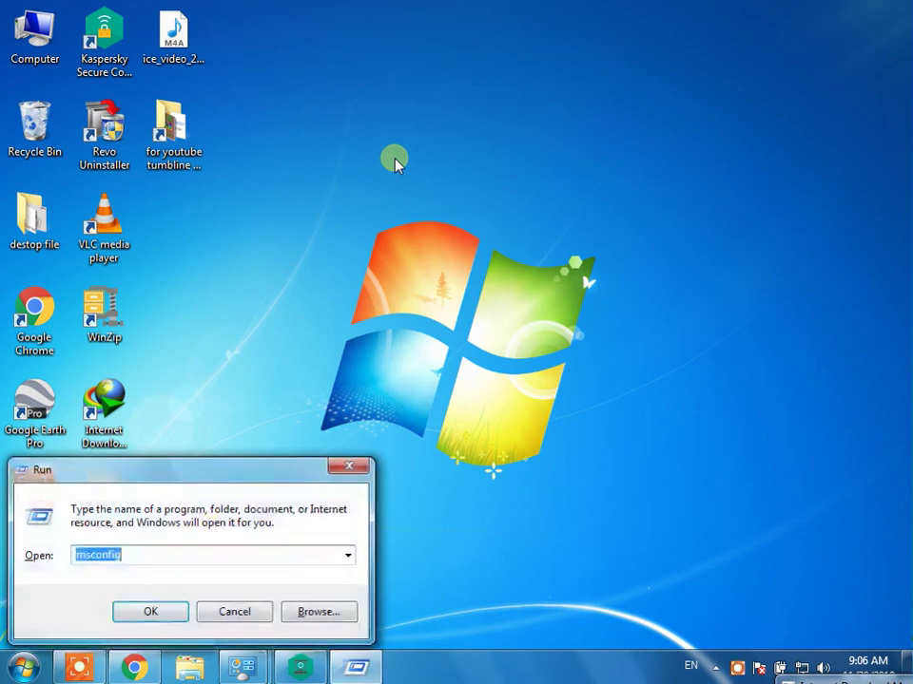
text(pho)
key(Down)
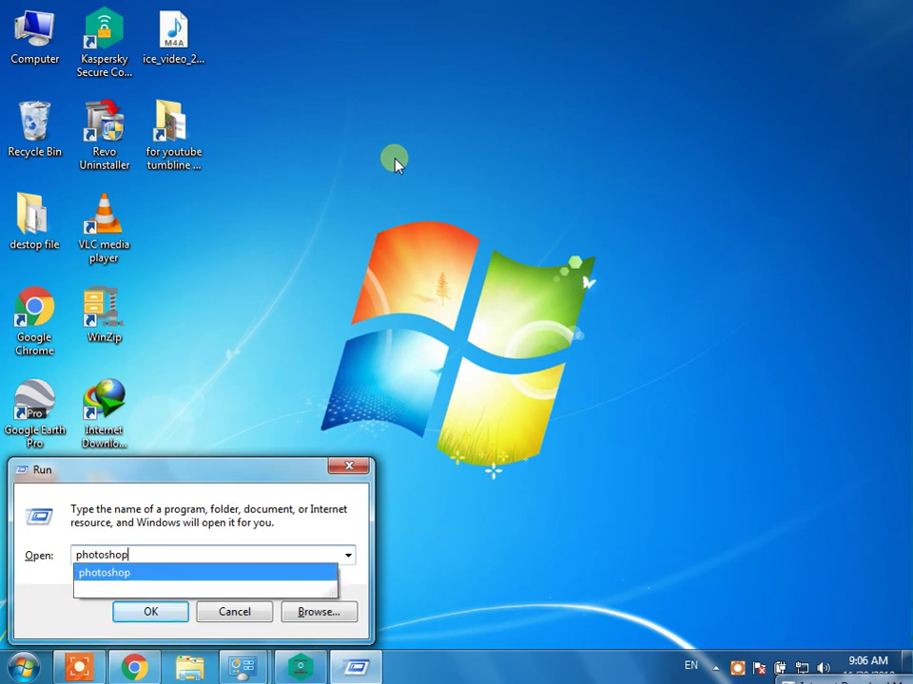
key(Return)
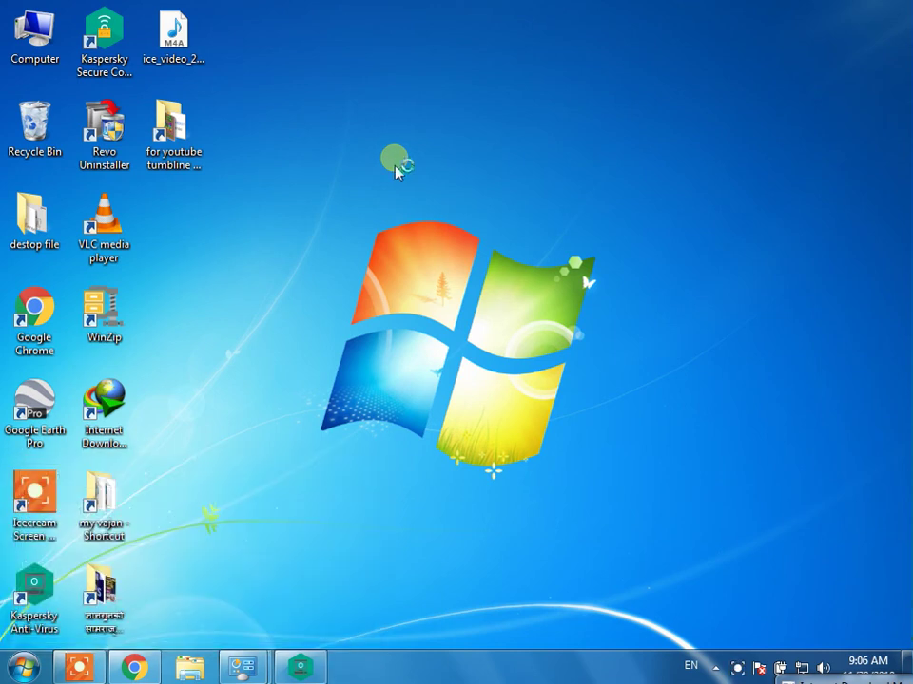
Launch Microsoft Word through the Run command "winword".
key(super+r)
text(wi)
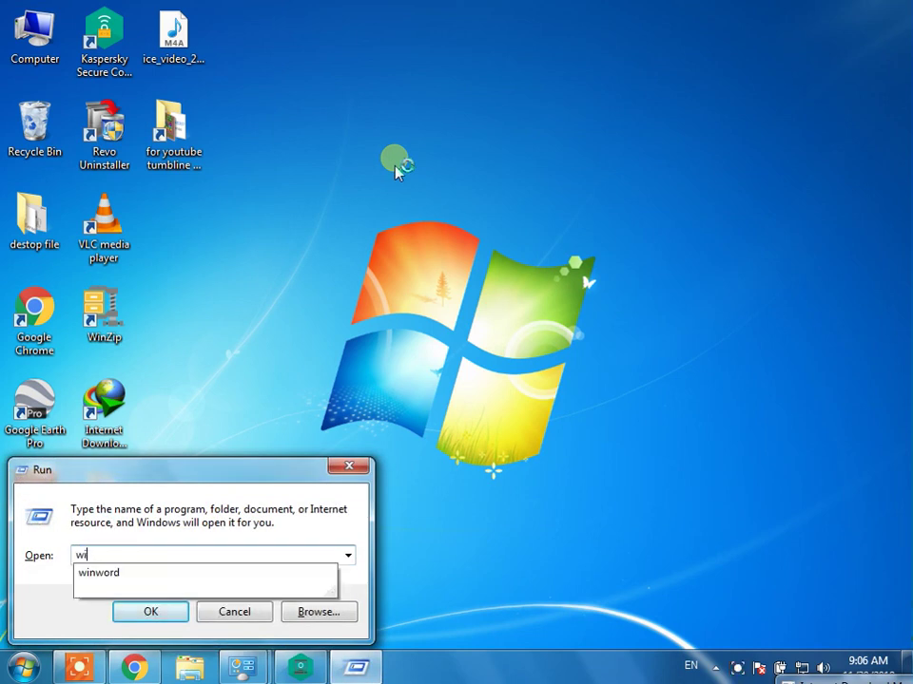
text(nword)
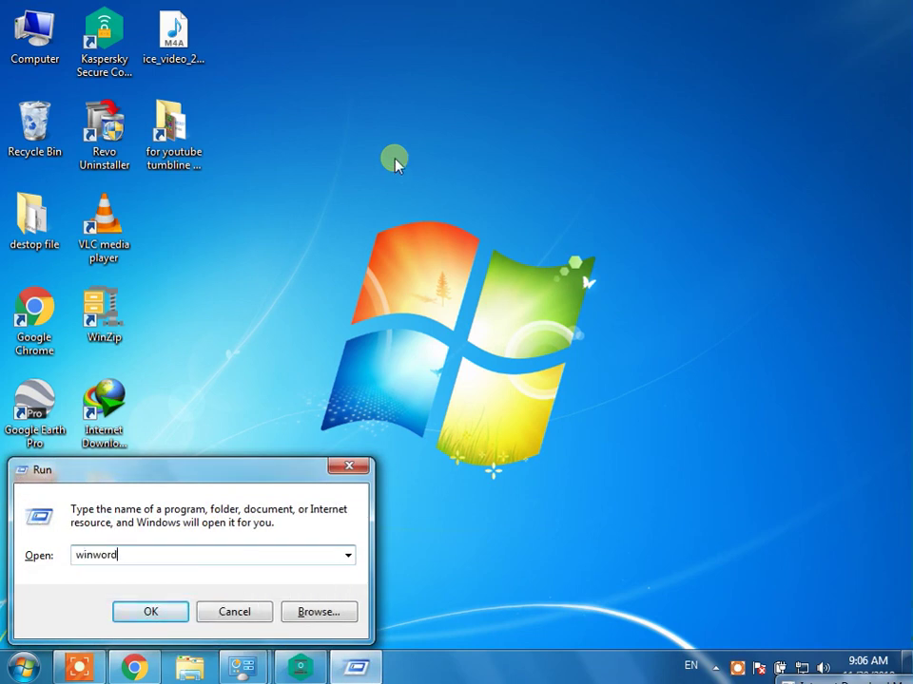
key(Return)
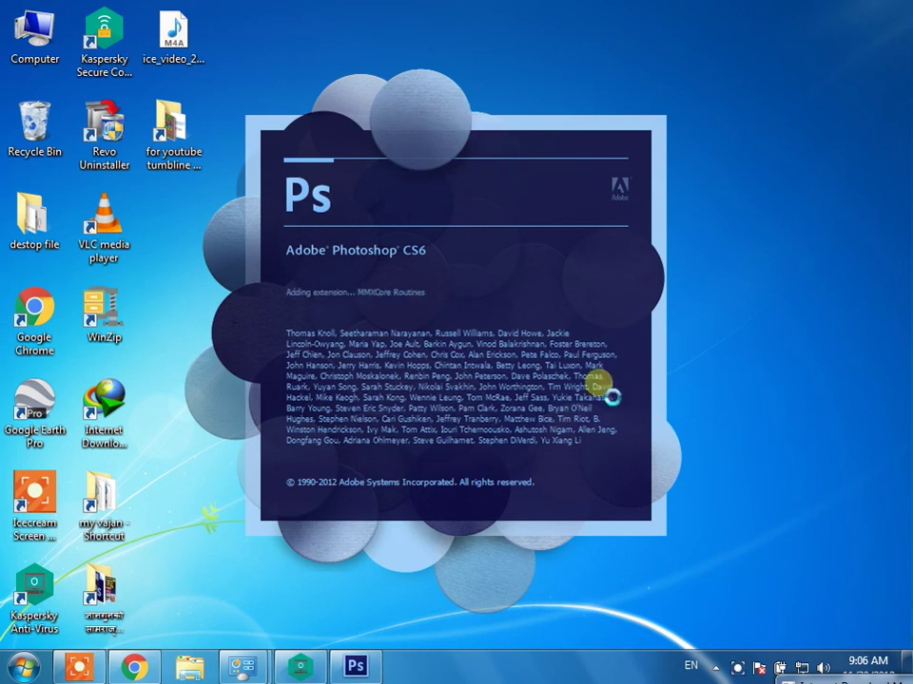
Switch to Google Chrome and open three new tabs beside the free antivirus search results.
click(134, 667)
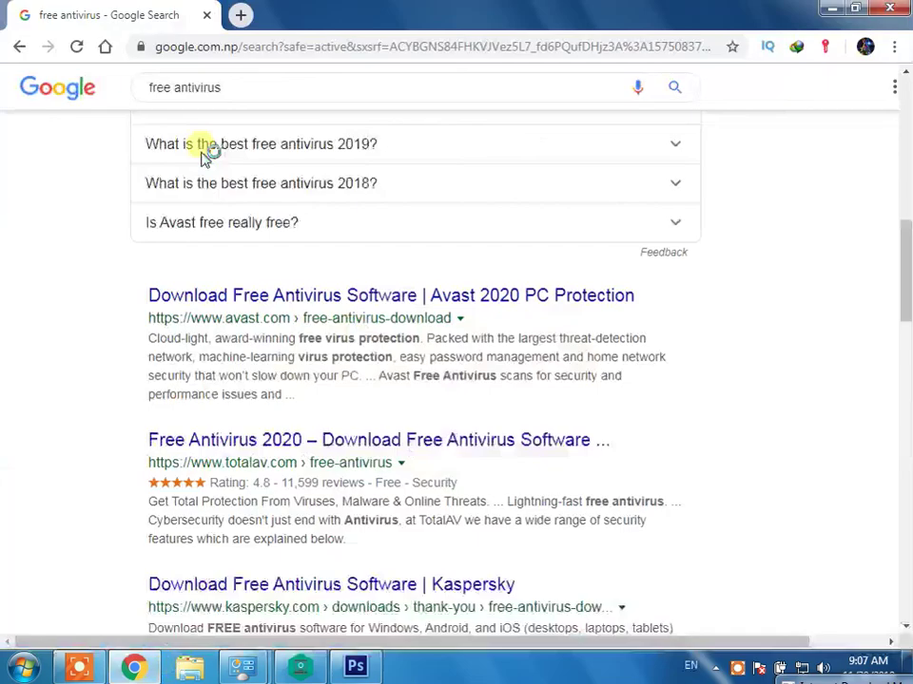
click(241, 16)
click(453, 15)
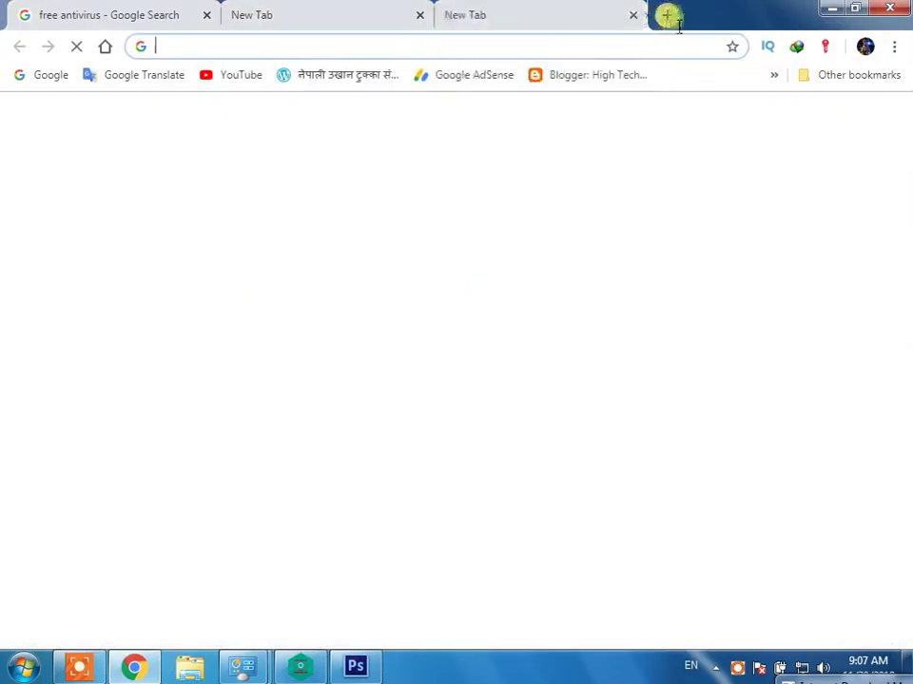
click(667, 15)
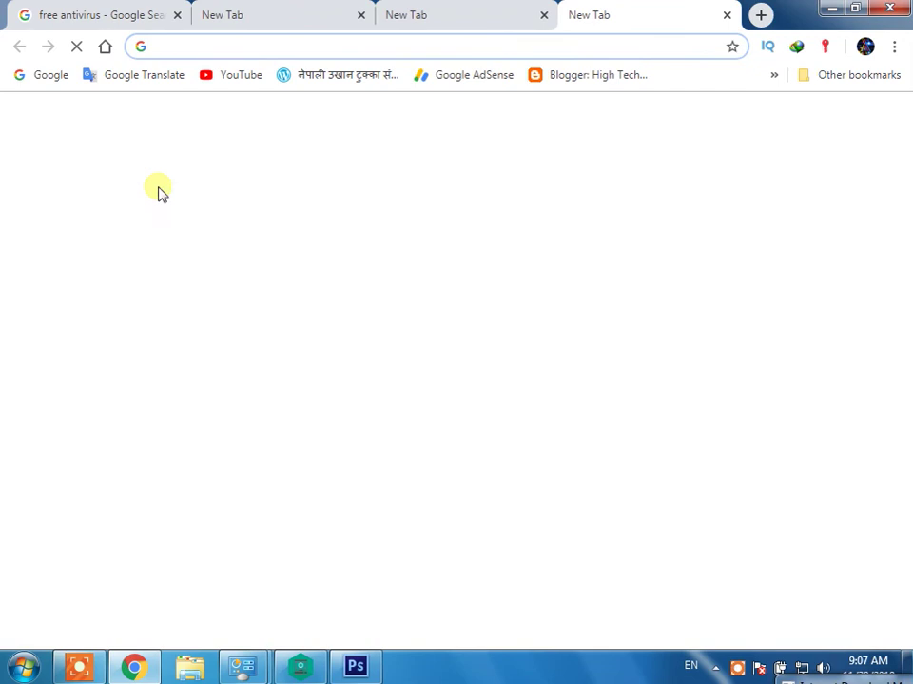
Start Windows Task Manager, reposition its window and display the list of running processes.
right_click(617, 664)
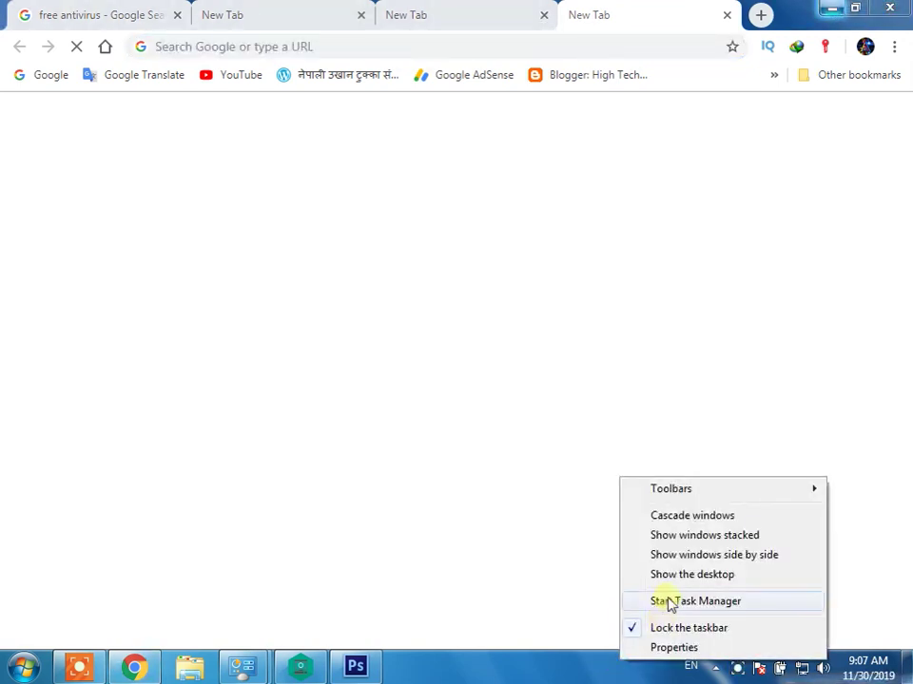
click(670, 601)
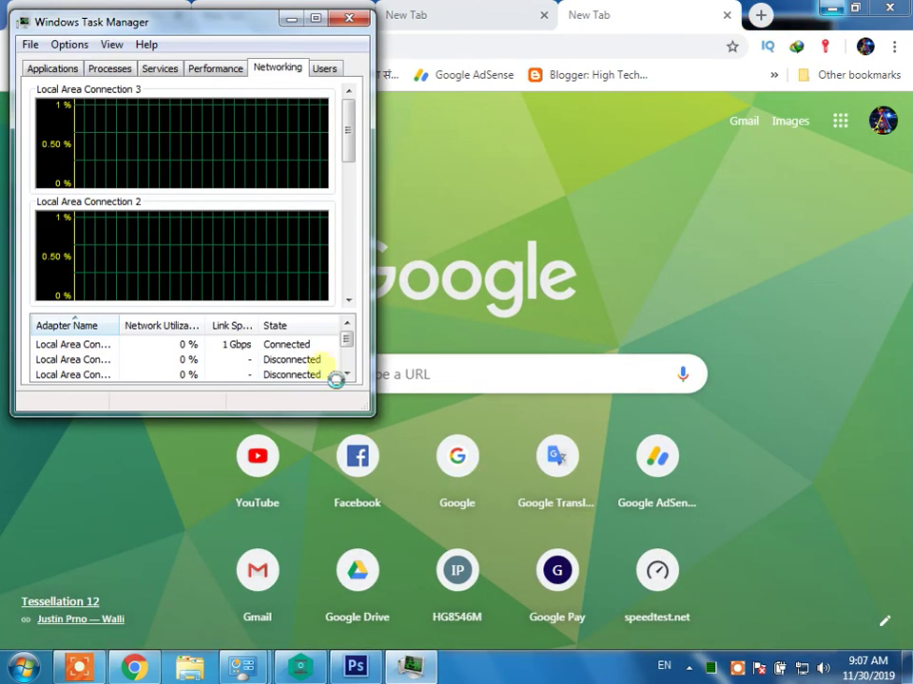
drag(175, 28, 325, 36)
click(258, 75)
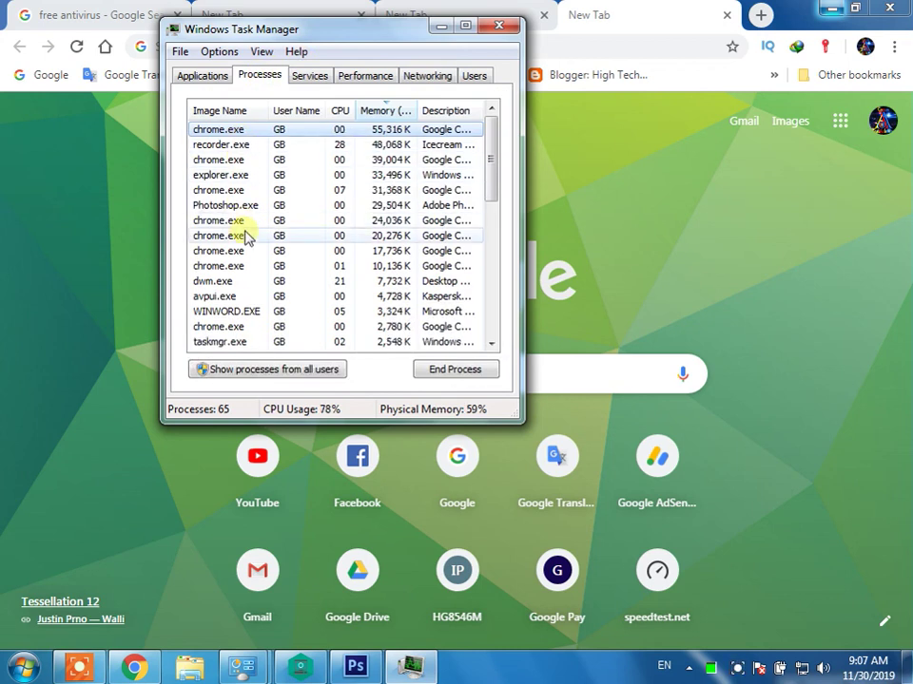
Examine the running processes, sorting them by CPU usage and by memory usage.
scroll(245, 242, down, 3)
scroll(233, 320, down, 3)
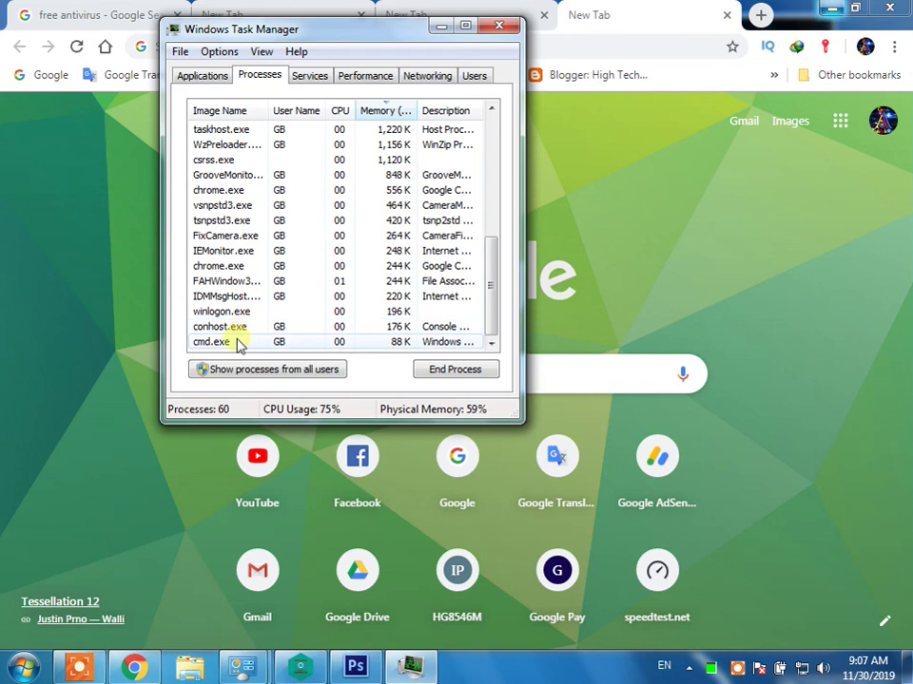
scroll(354, 199, up, 3)
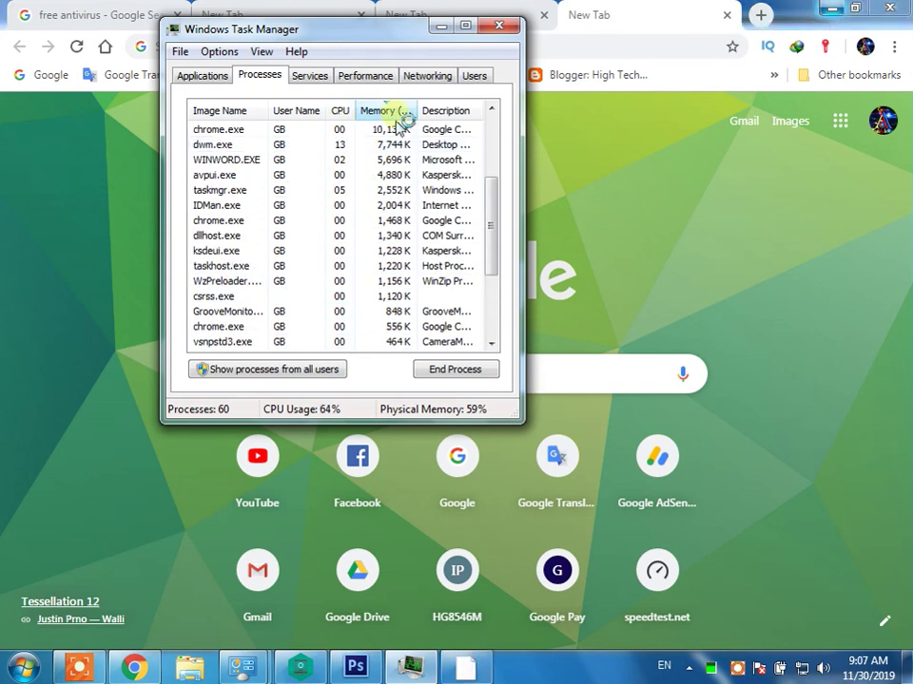
click(340, 111)
scroll(390, 211, up, 4)
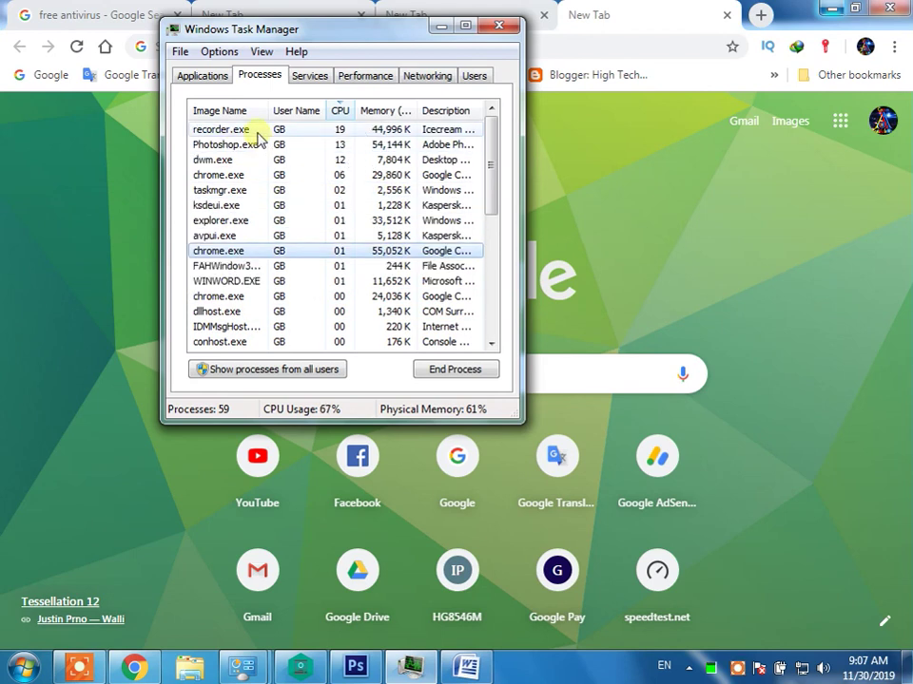
click(378, 112)
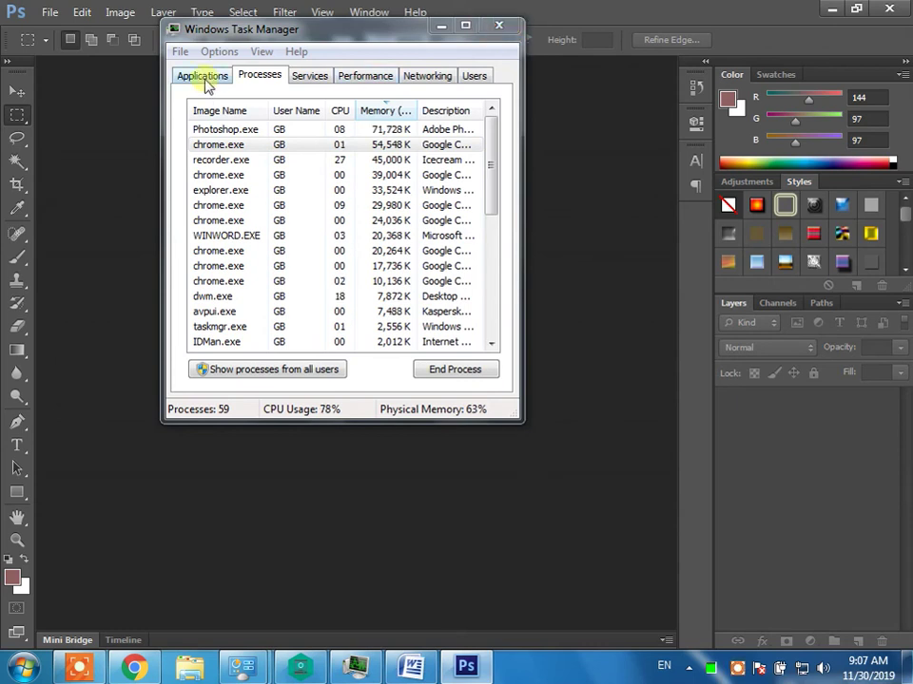
End the Adobe Photoshop CS6 and Microsoft Word tasks, forcing Word to end immediately, and close Task Manager.
click(204, 79)
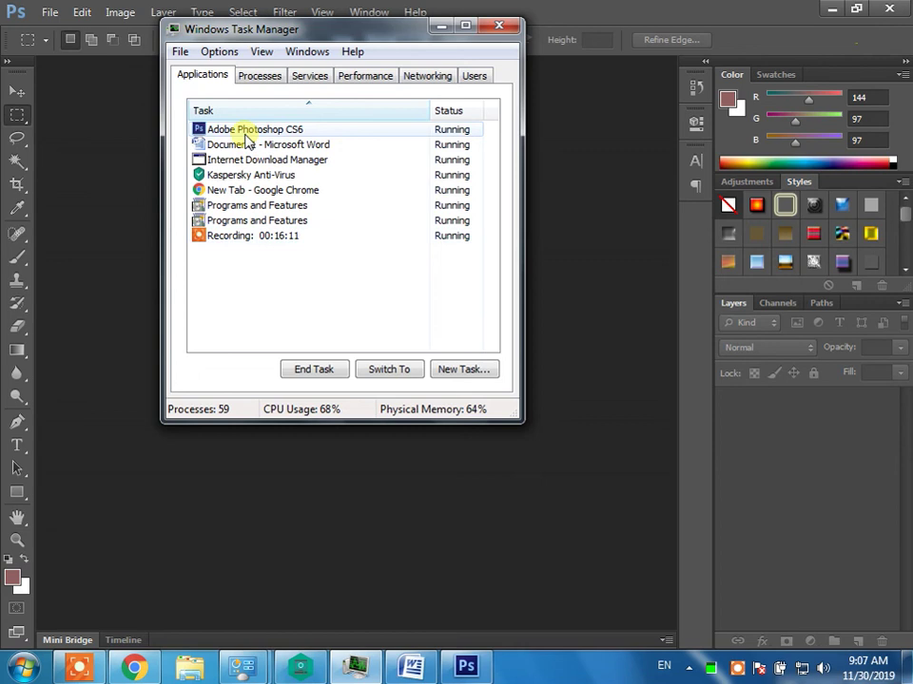
click(326, 370)
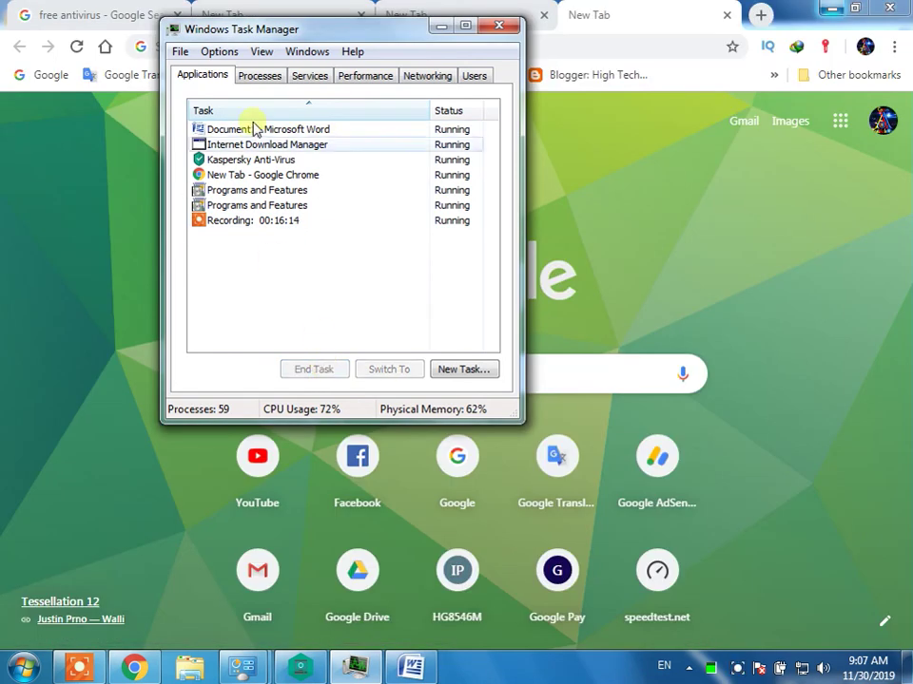
click(255, 131)
click(323, 370)
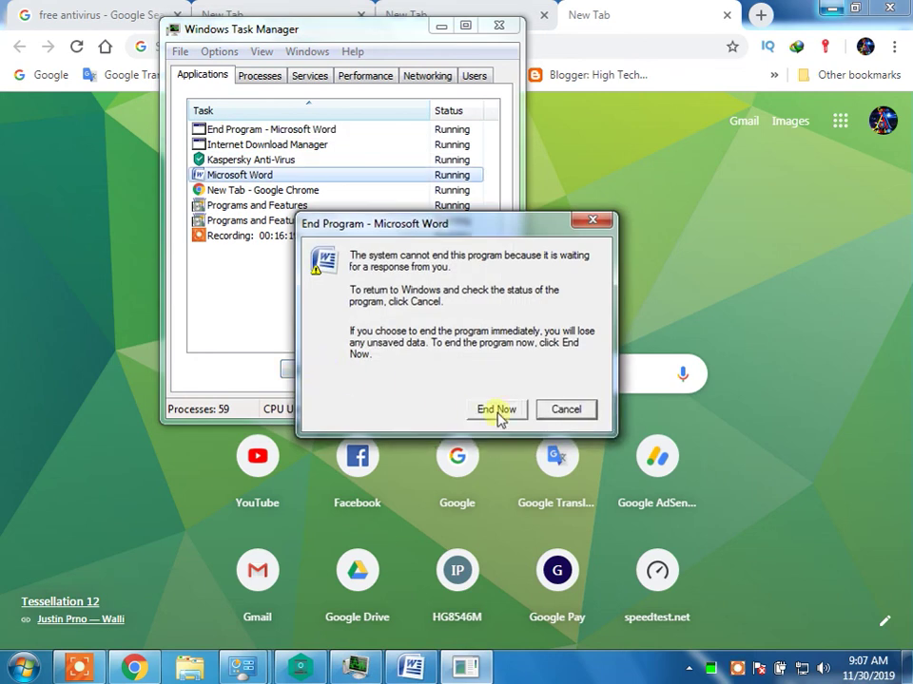
click(496, 410)
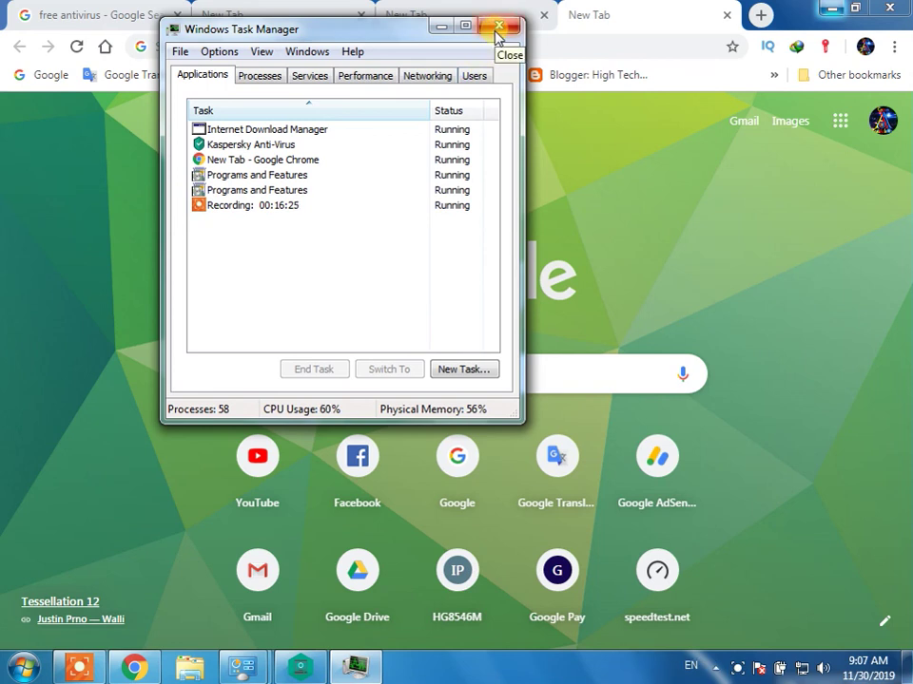
click(496, 28)
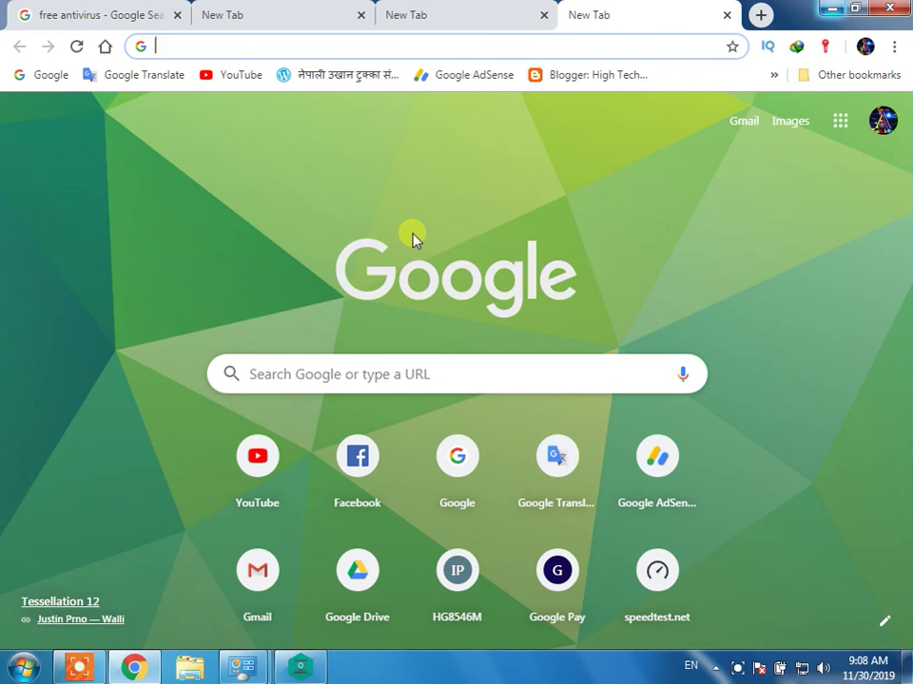
Minimize the Chrome window and refresh the Windows desktop.
click(24, 667)
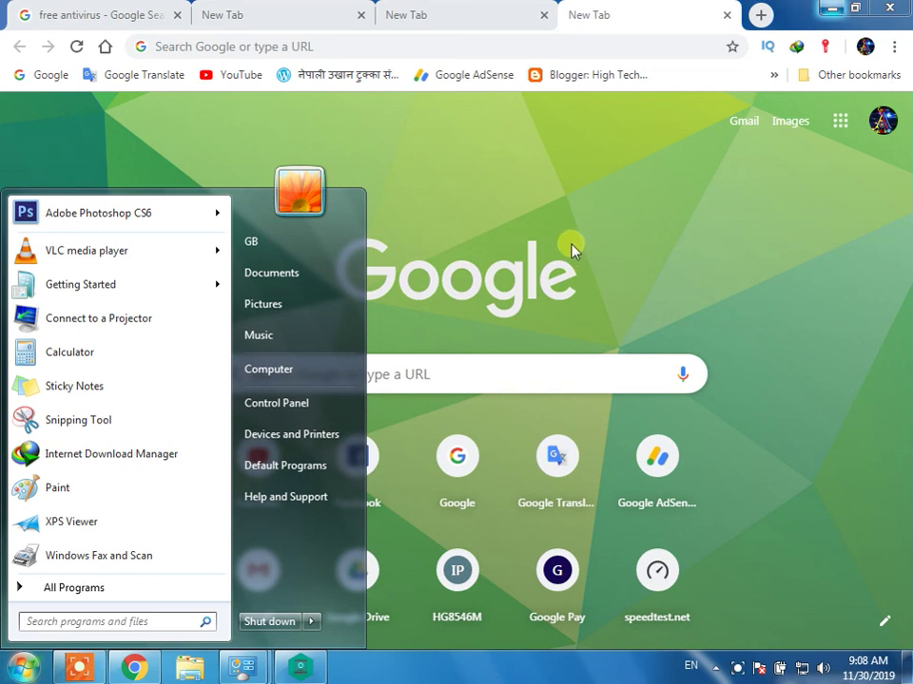
click(695, 237)
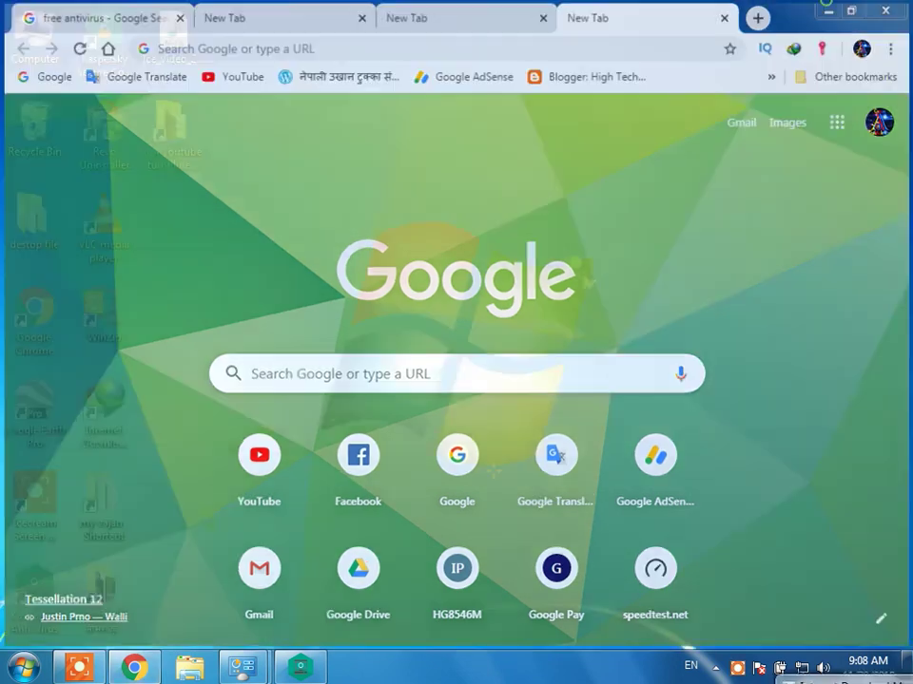
right_click(594, 86)
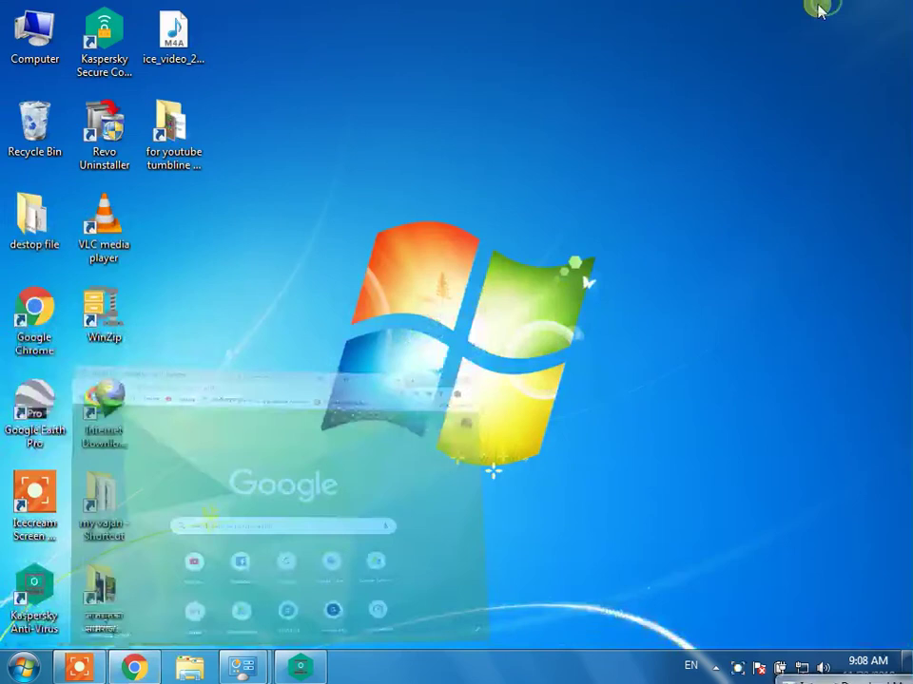
click(620, 139)
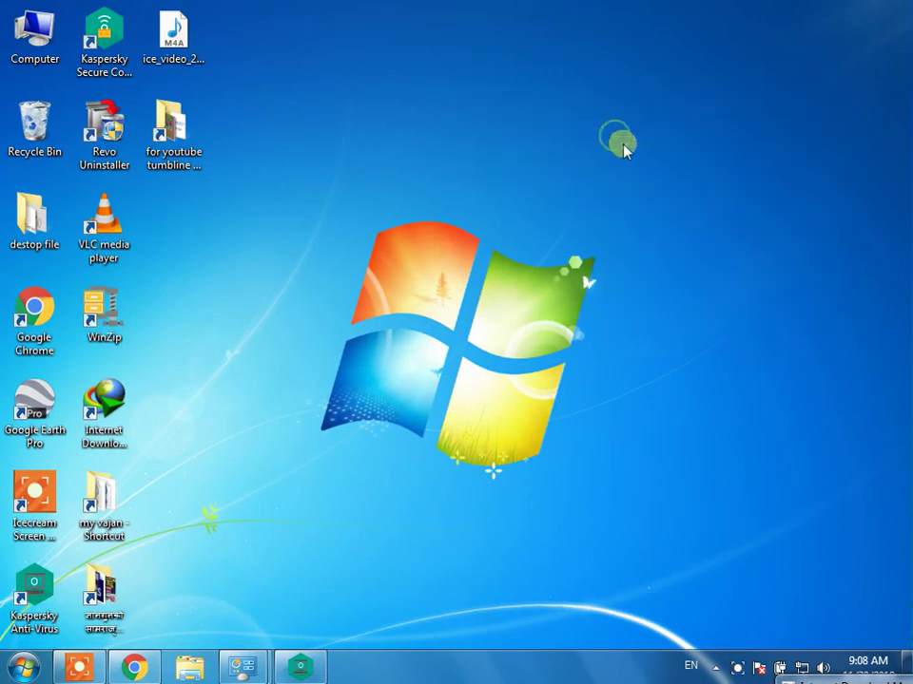
Restore the Kaspersky Anti-Virus window on its Scan page and move it slightly higher on the desktop.
click(148, 670)
click(152, 670)
click(299, 667)
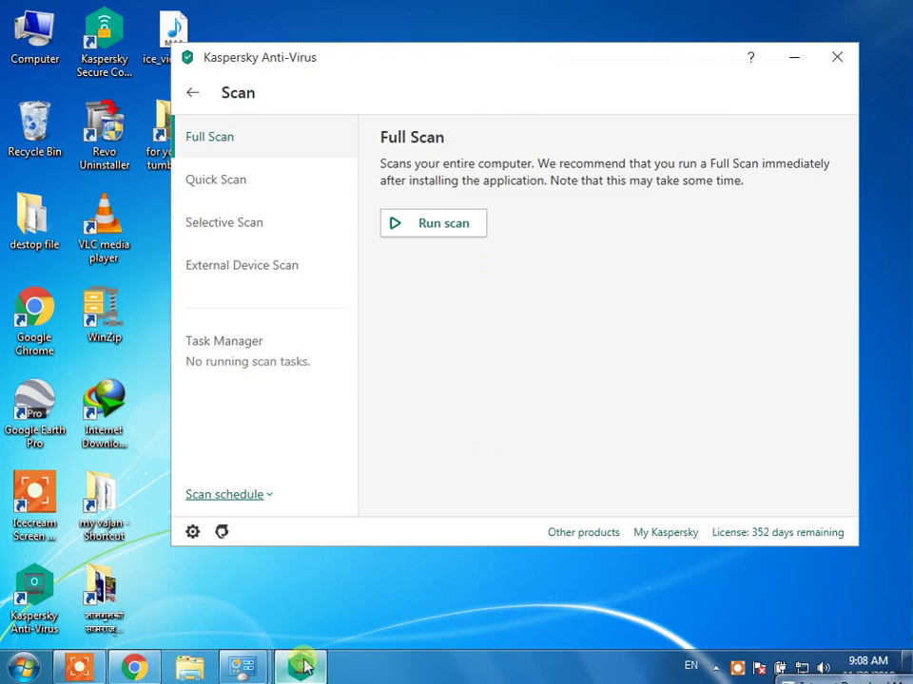
mouse_move(482, 68)
mouse_down()
mouse_move(448, 45)
mouse_move(479, 57)
mouse_up()
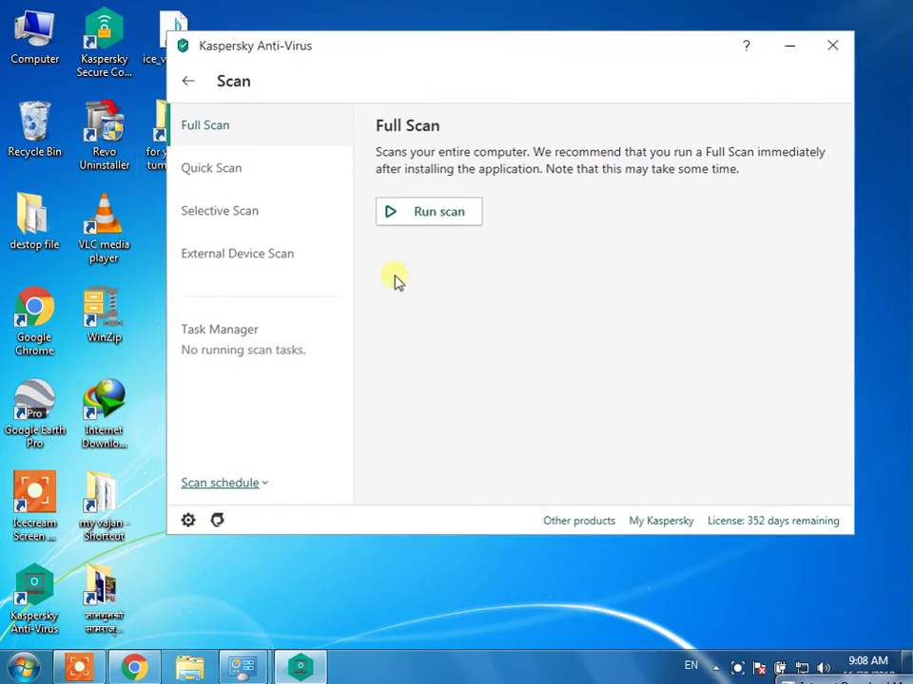